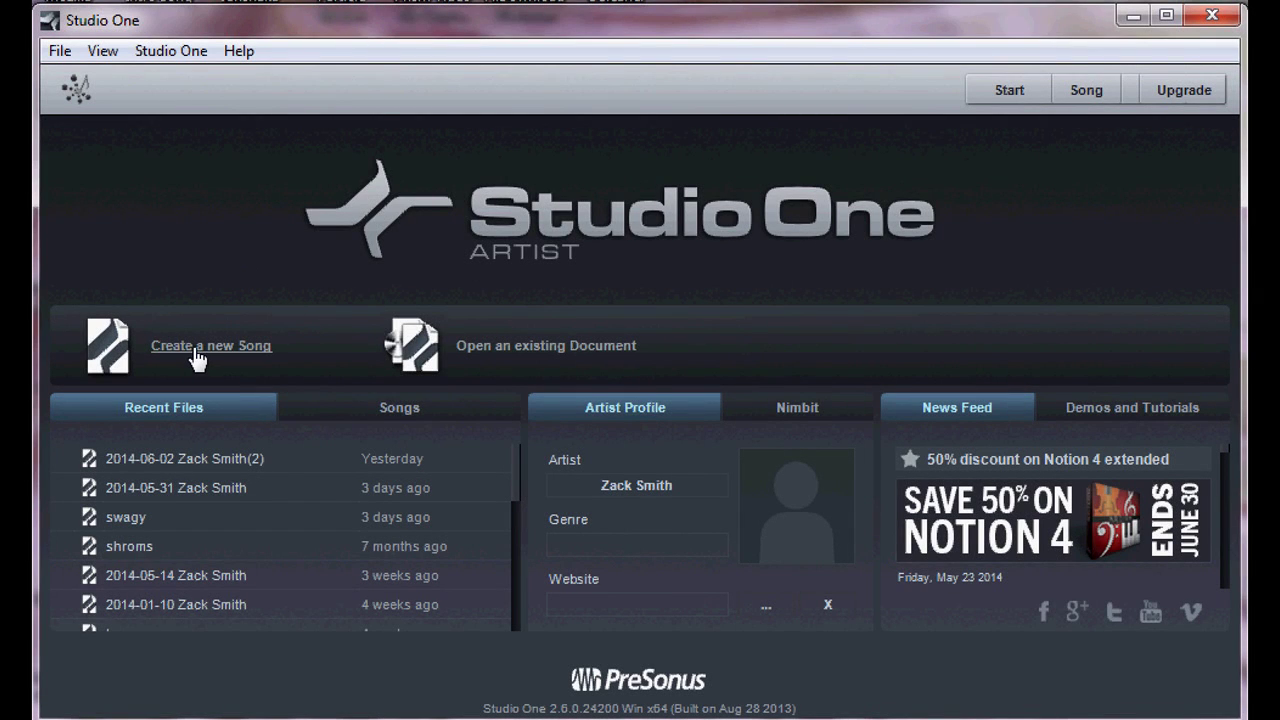
# Create a new Empty Song with the suggested title at 120 BPM in 4/4.
pyautogui.click(197, 350)
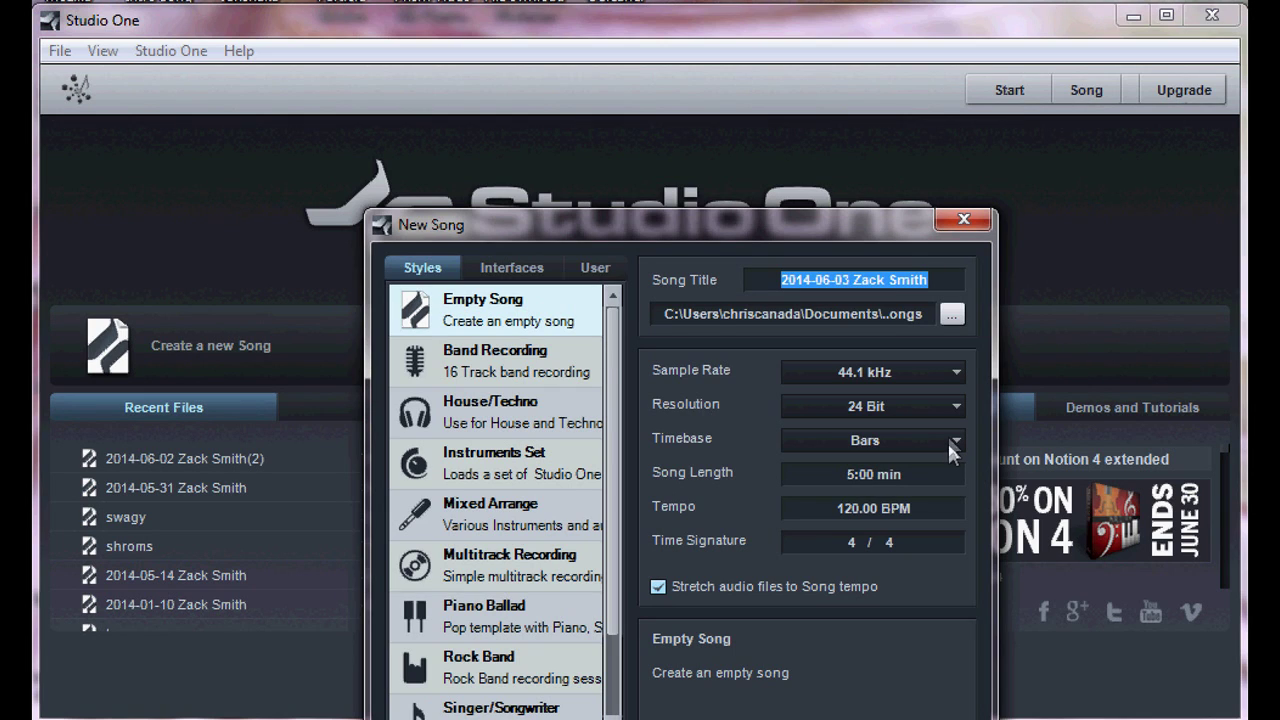
pyautogui.click(548, 312)
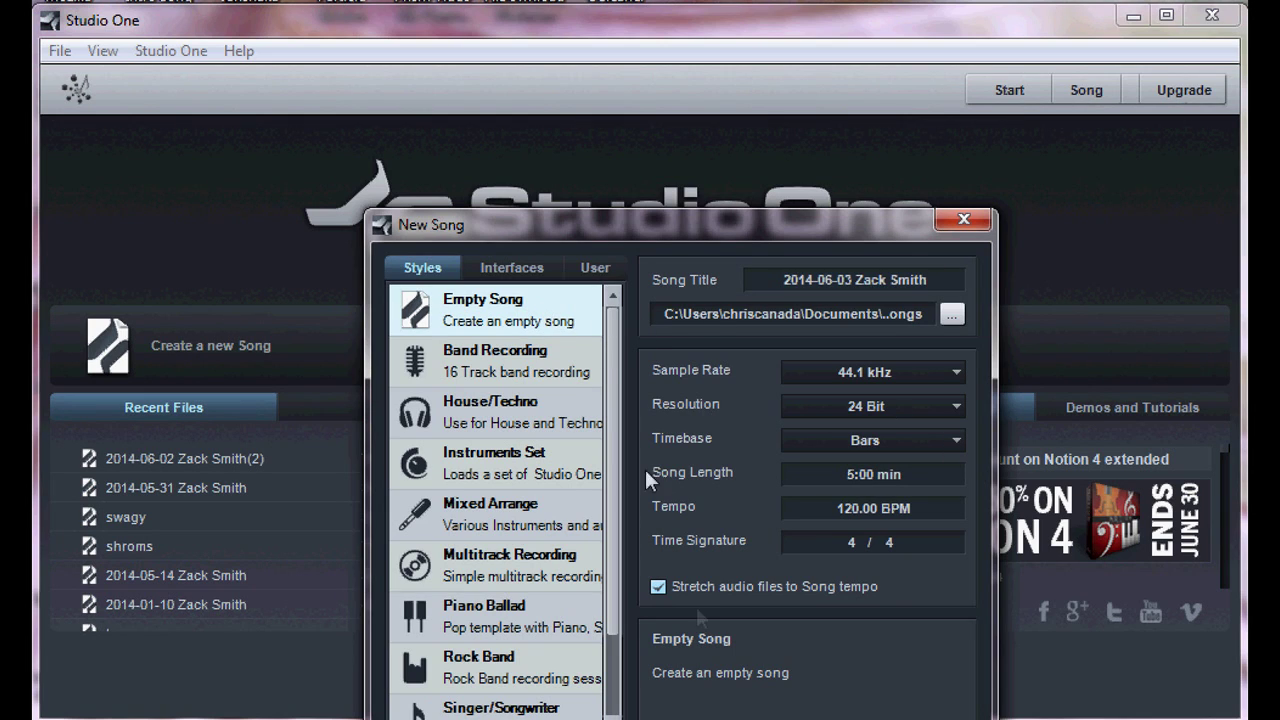
pyautogui.press('Return')
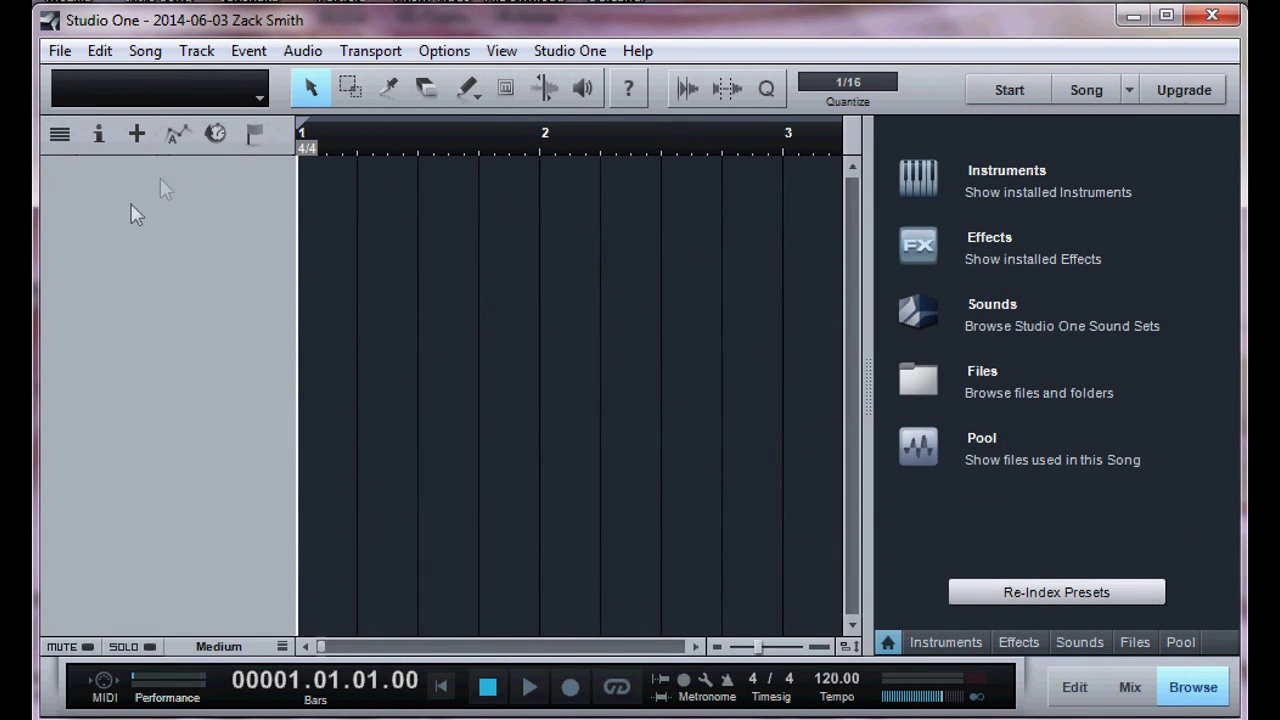
# Show the Browser's Instruments list and collapse the Impact preset folder.
pyautogui.click(955, 645)
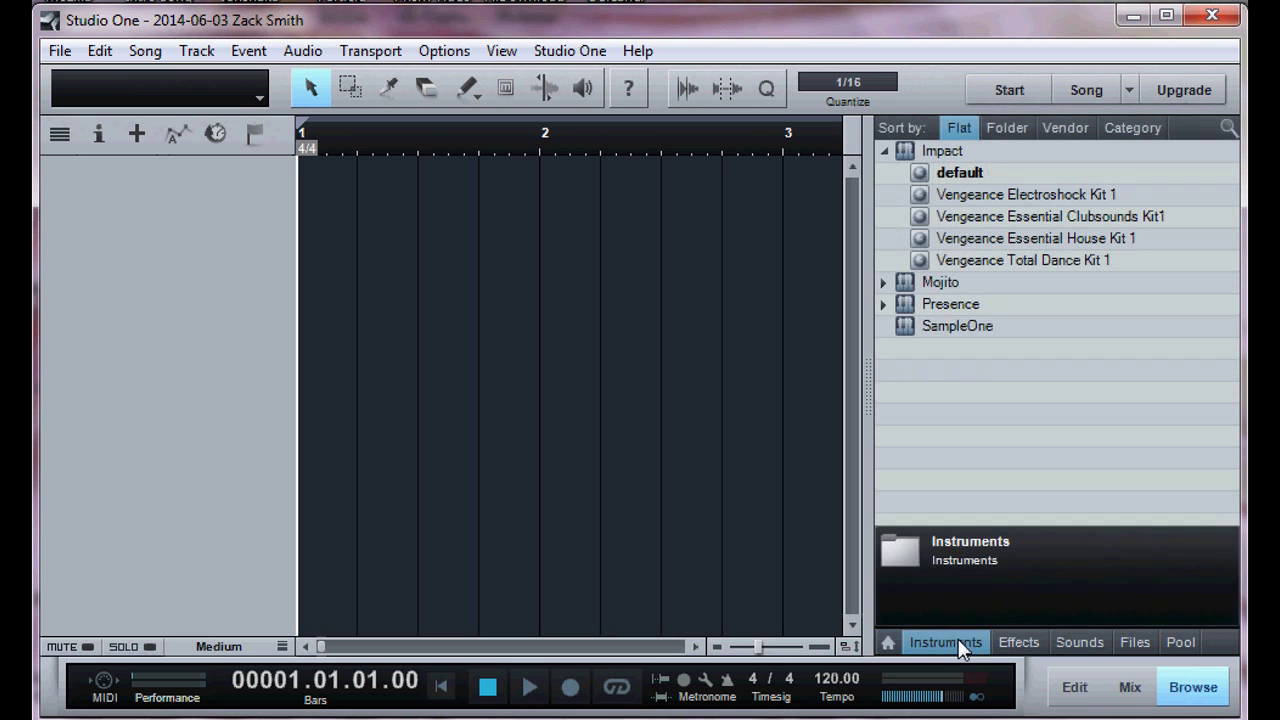
pyautogui.click(884, 151)
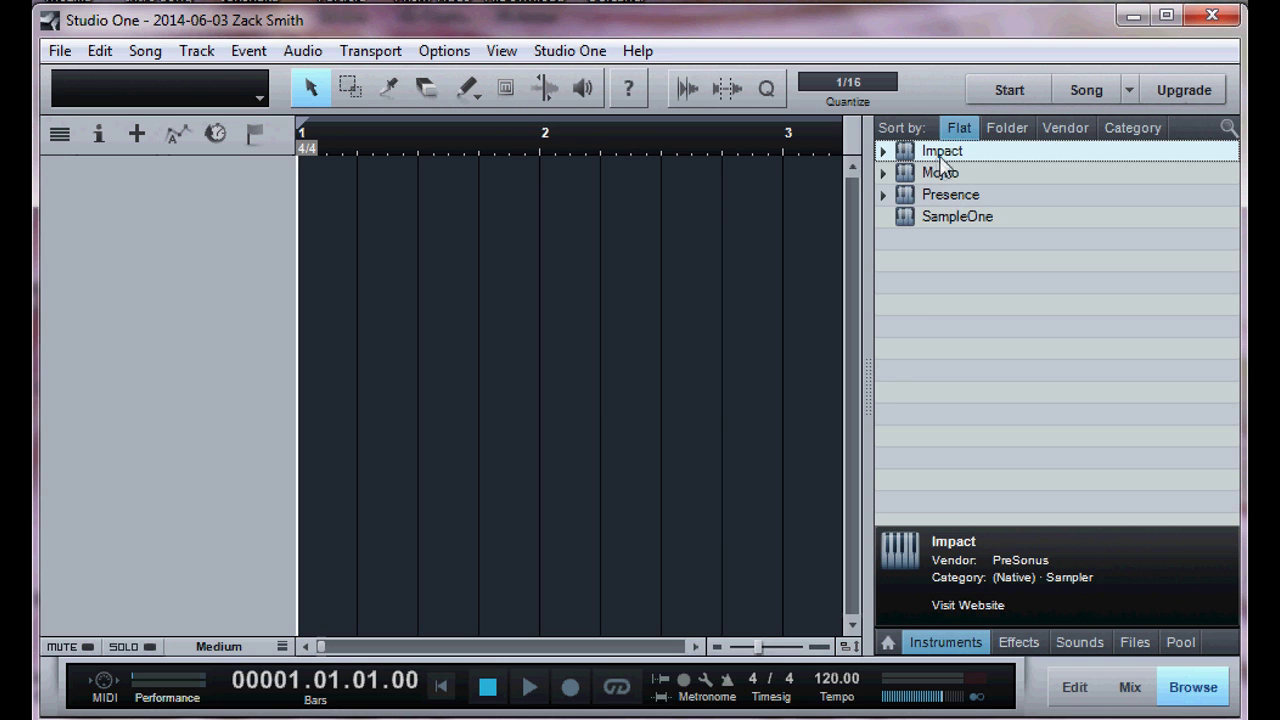
# Drag Impact into the arrangement as an instrument track, then check and close its window.
pyautogui.moveTo(953, 158); pyautogui.dragTo(551, 214)
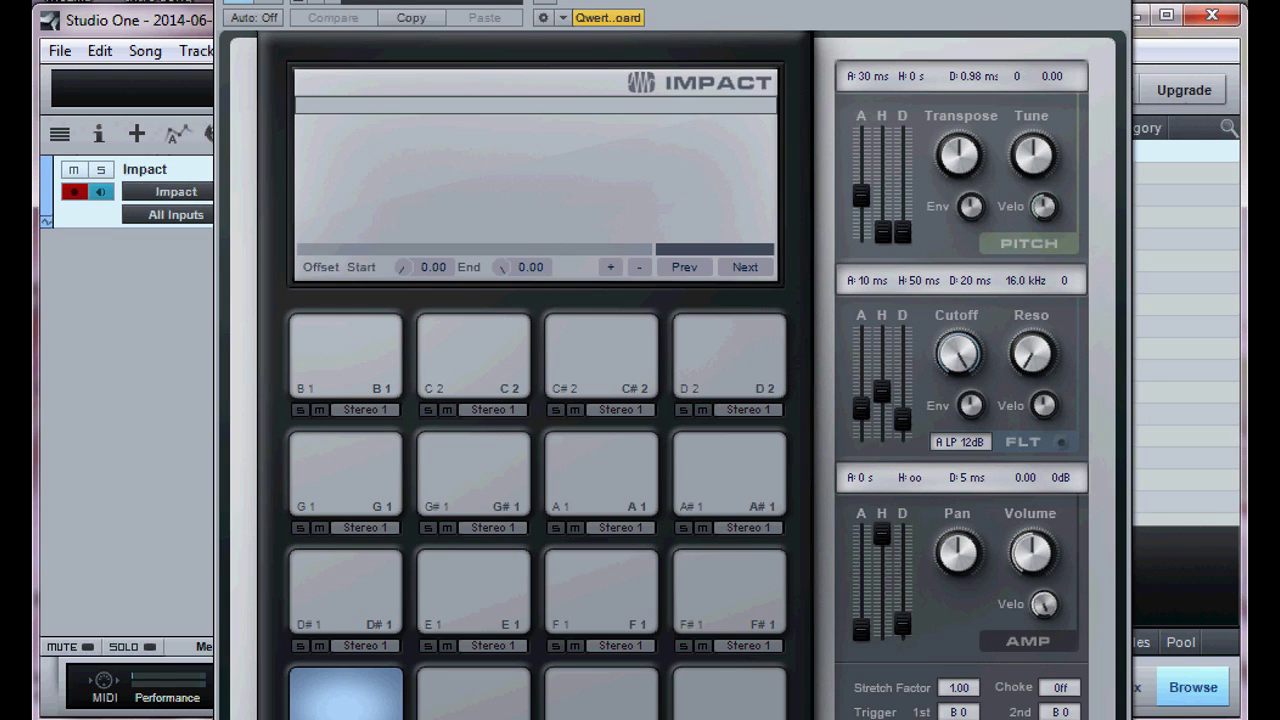
pyautogui.click(1063, 40)
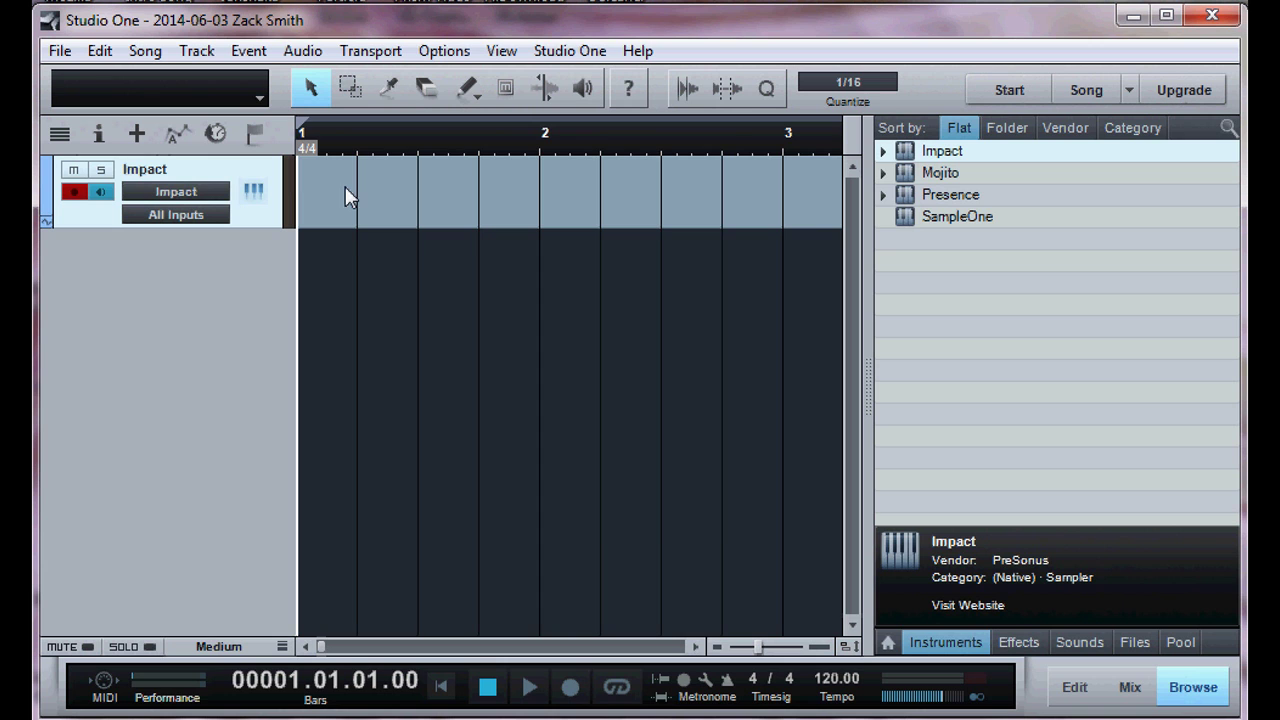
pyautogui.click(253, 190)
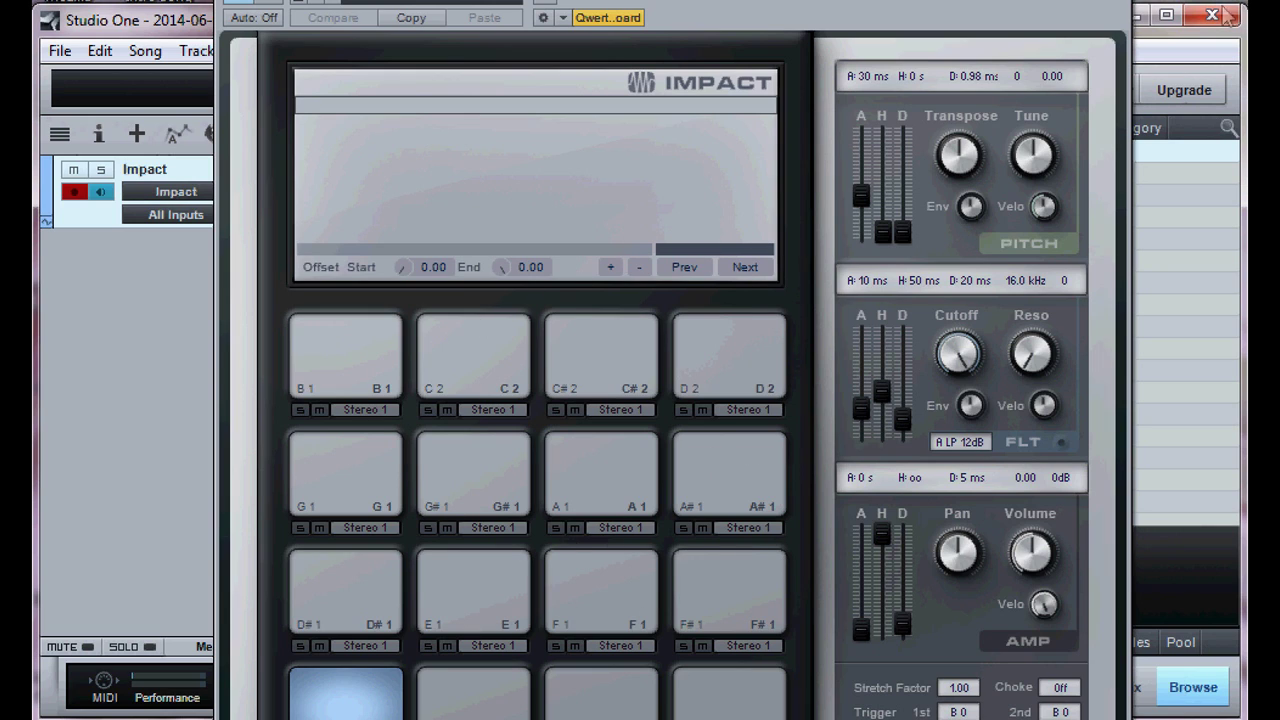
pyautogui.click(1110, 2)
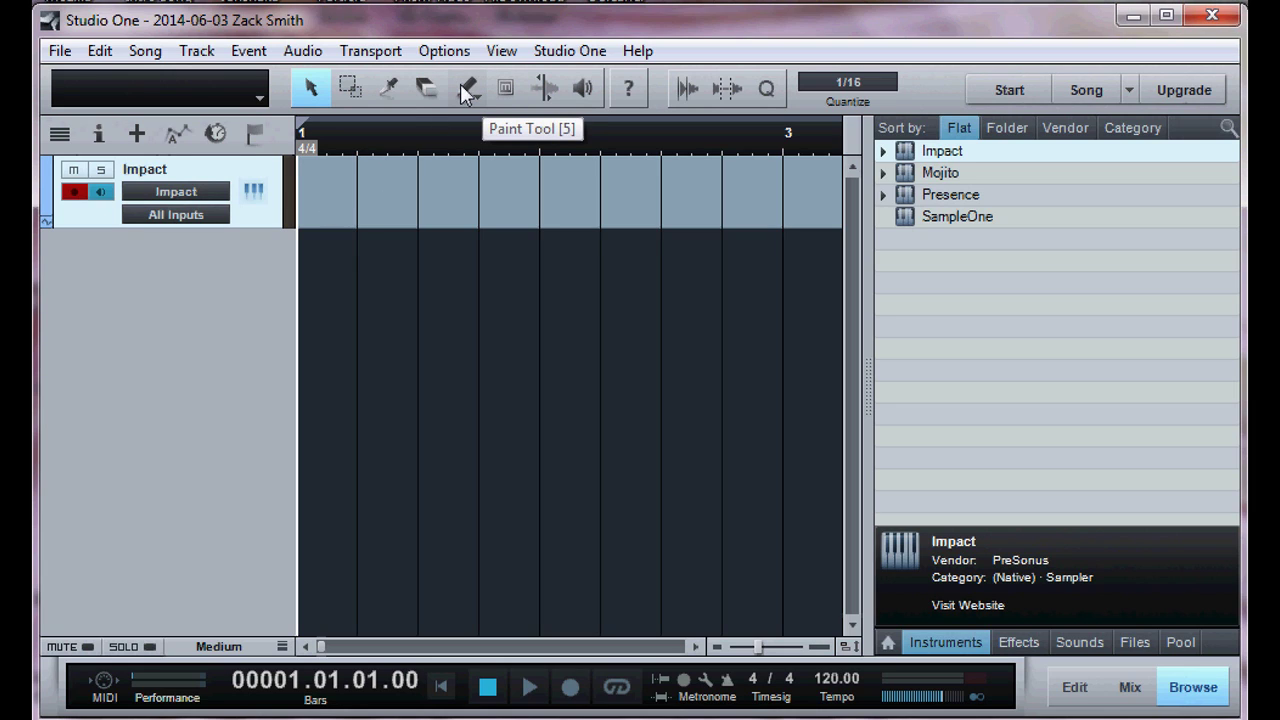
# Paint an empty part on the Impact track from bar 1, then peek at it in the note editor.
pyautogui.click(462, 87)
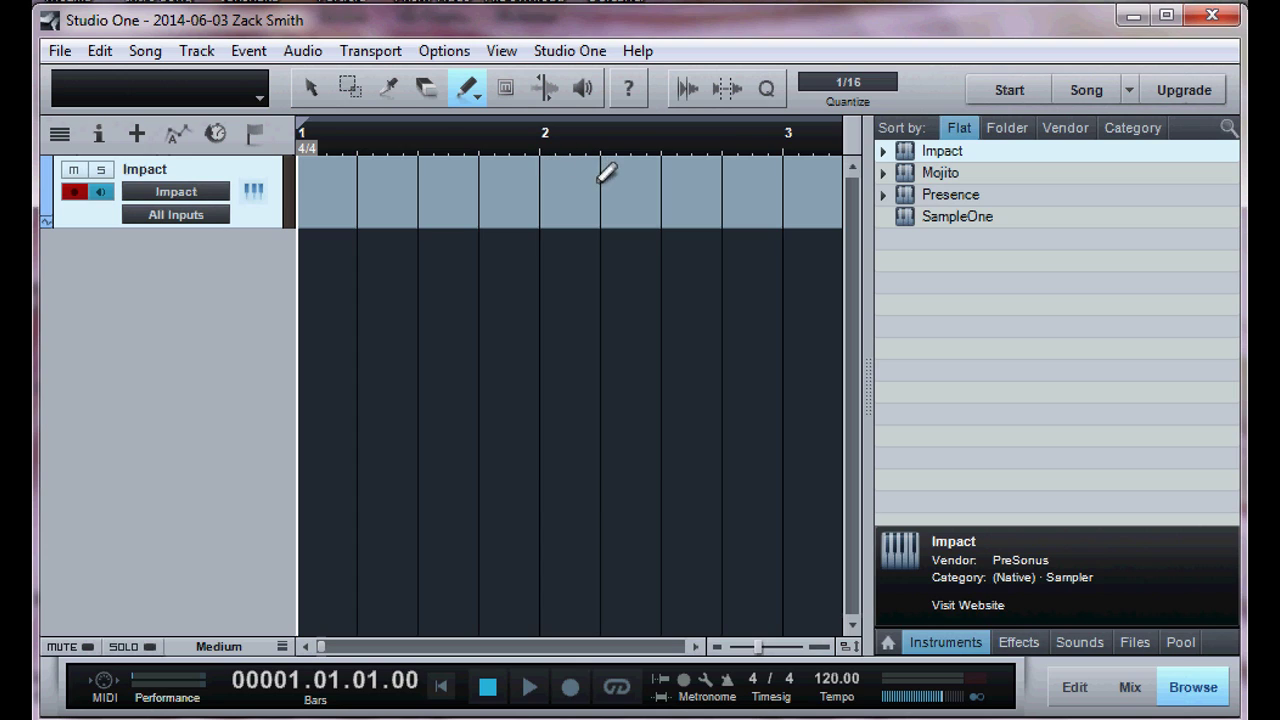
pyautogui.moveTo(607, 172); pyautogui.dragTo(227, 173)
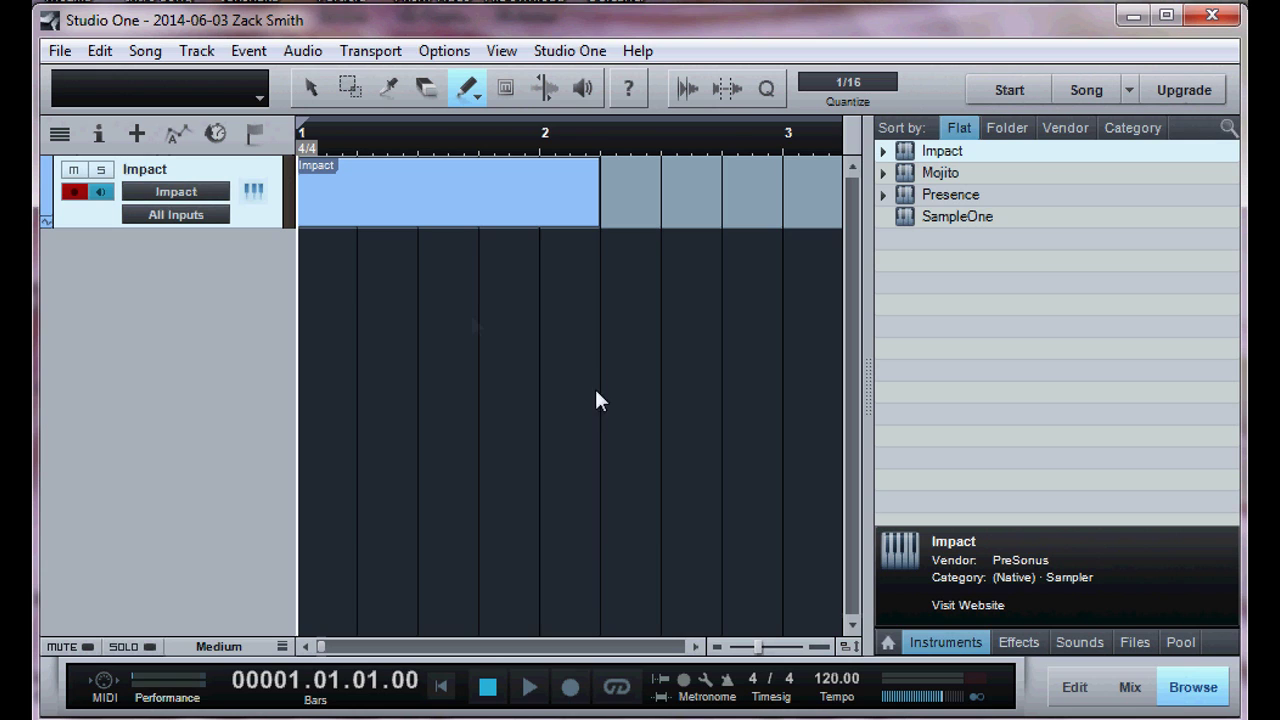
pyautogui.click(314, 86)
pyautogui.doubleClick(414, 205)
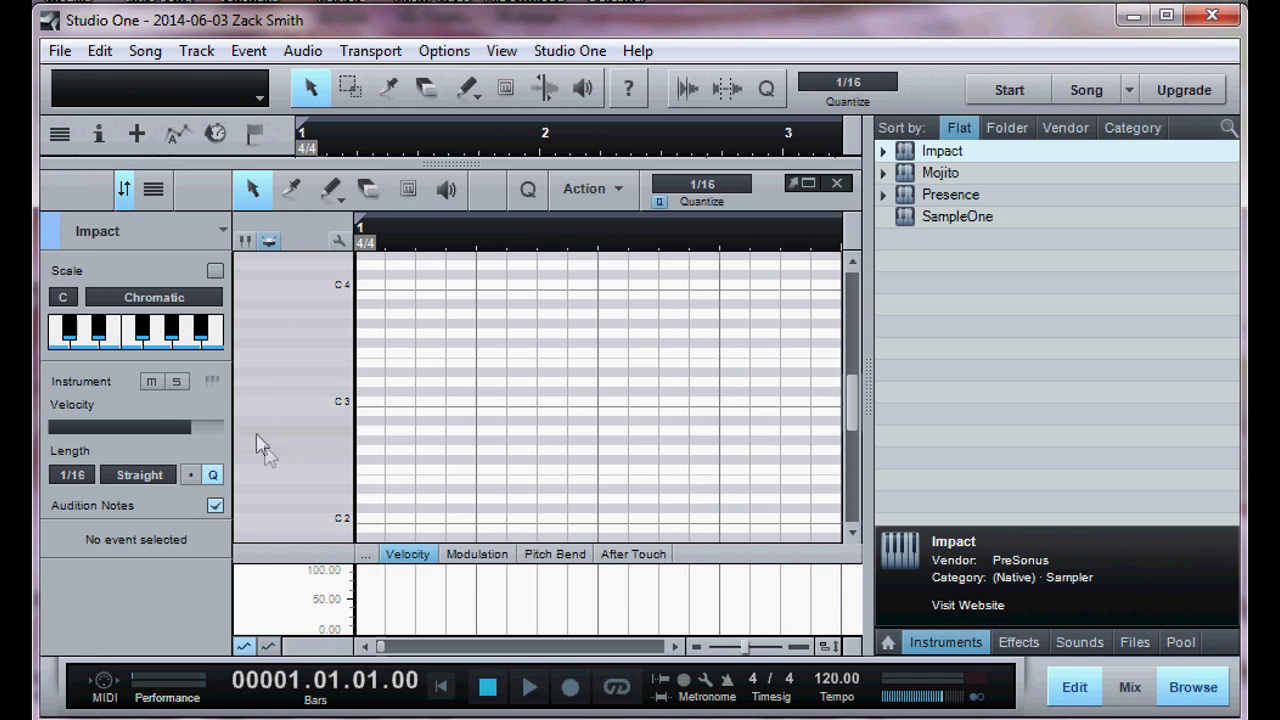
pyautogui.click(837, 184)
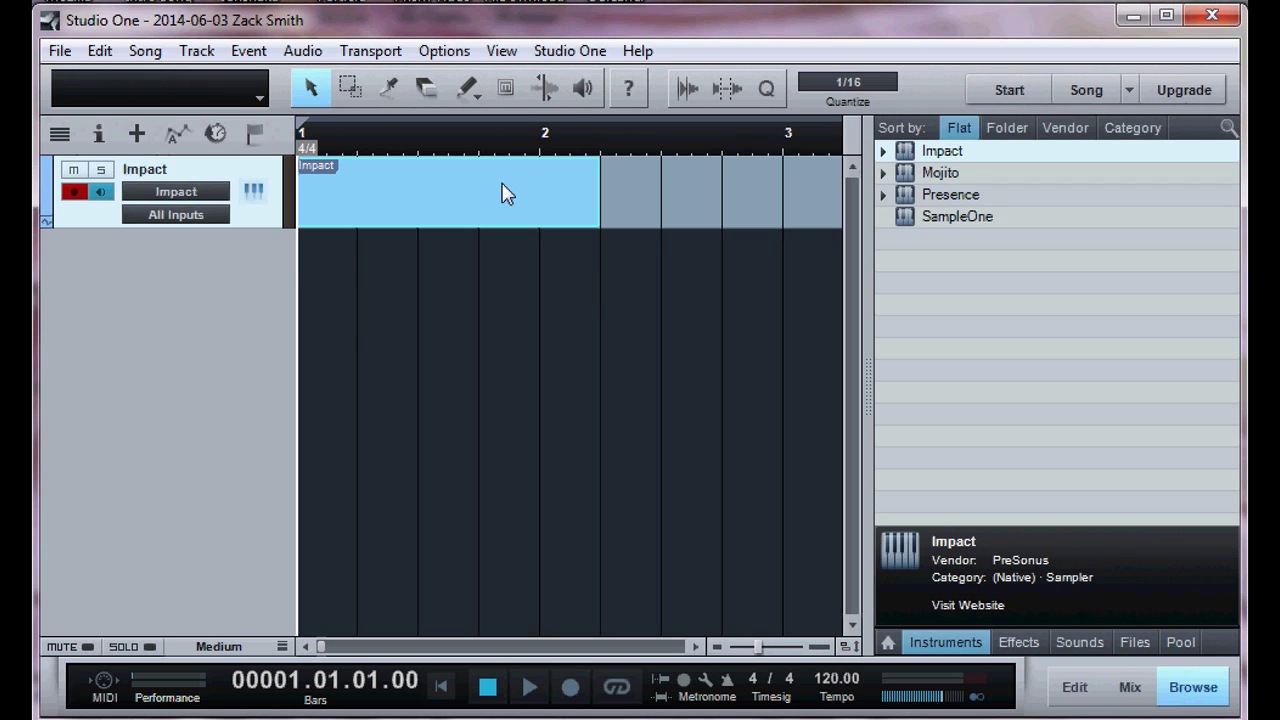
# Add a track loaded with Impact's Vengeance Electroshock Kit 1 preset.
pyautogui.click(883, 151)
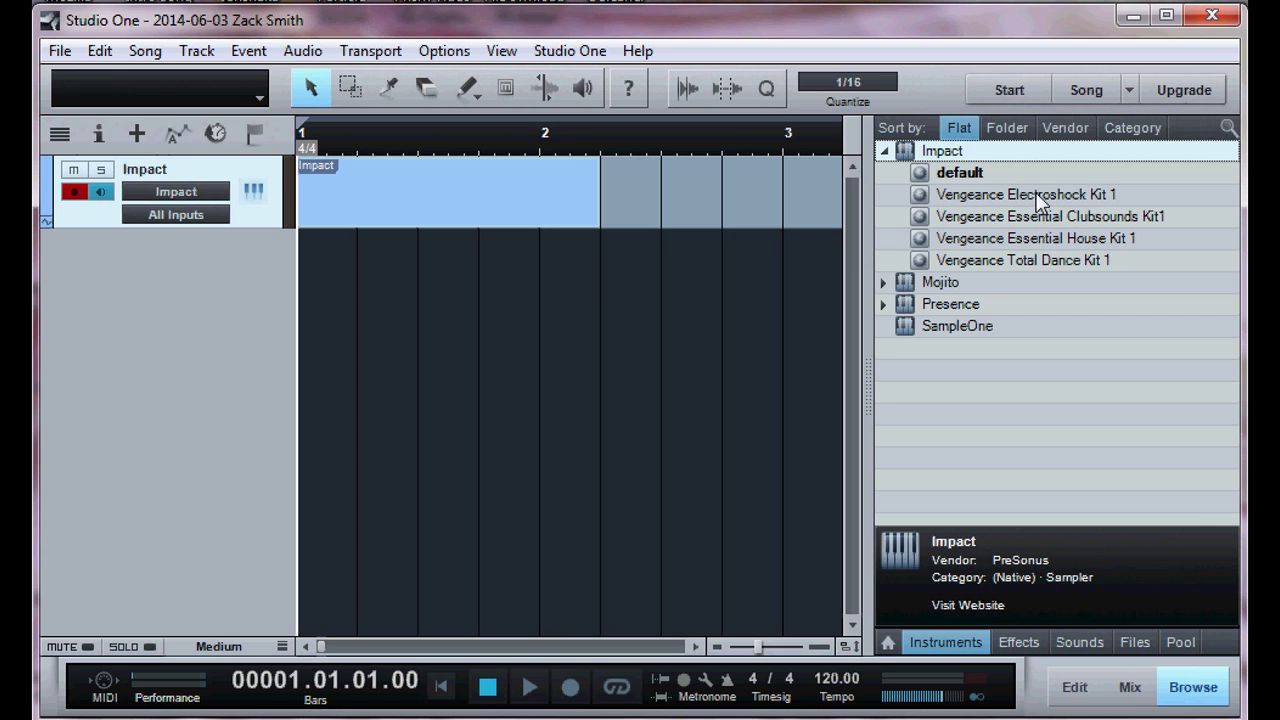
pyautogui.moveTo(1040, 200); pyautogui.dragTo(675, 270)
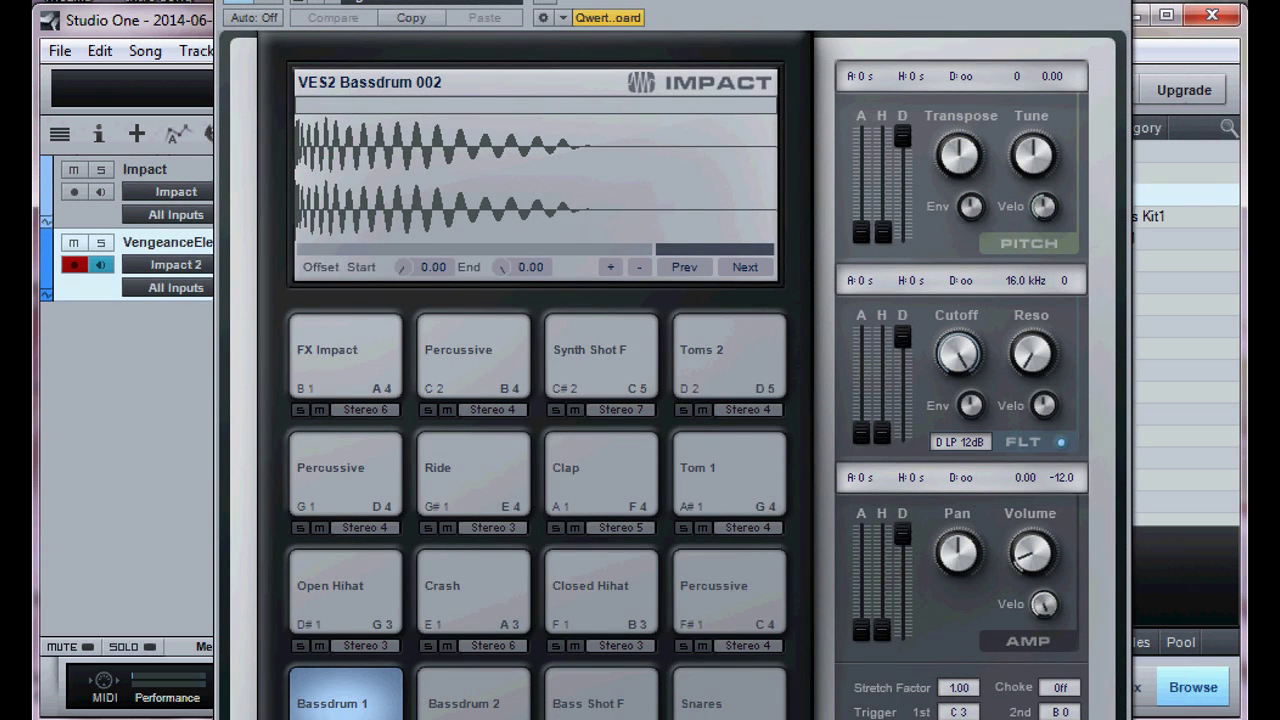
pyautogui.press('Escape')
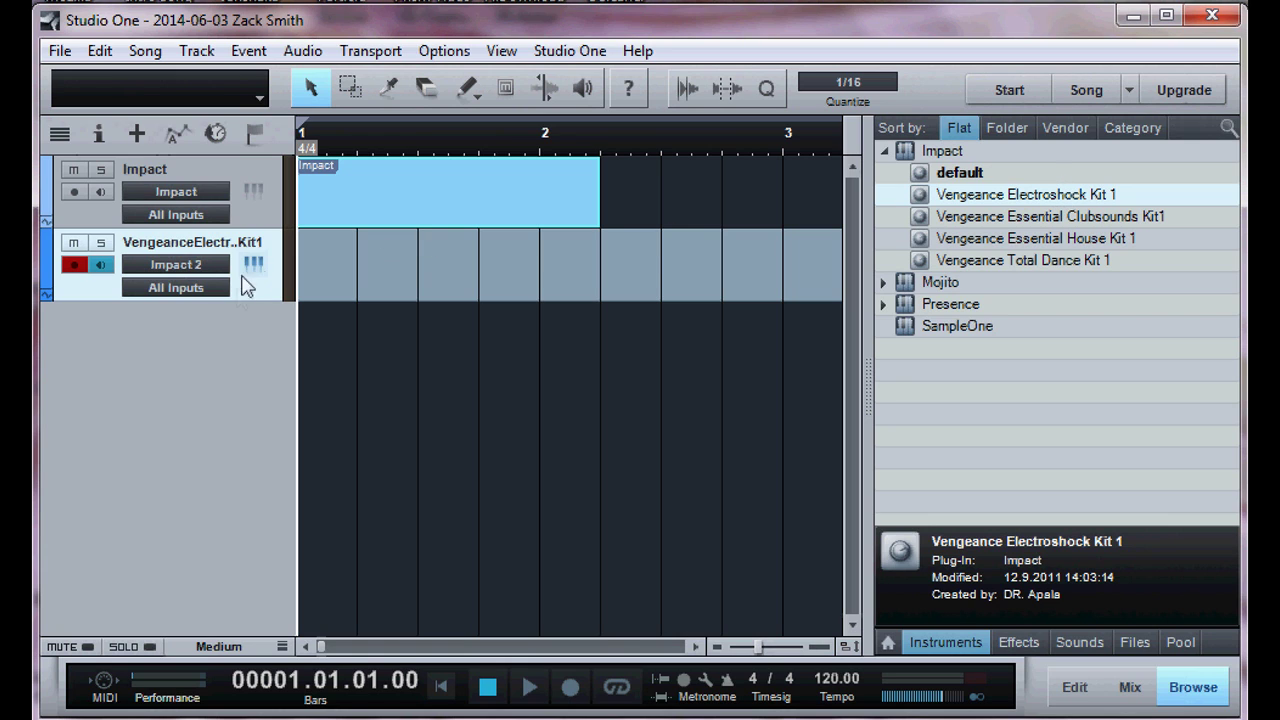
# Remove the Vengeance track and add Vengeance Electroshock Kit 1 again.
pyautogui.rightClick(272, 283)
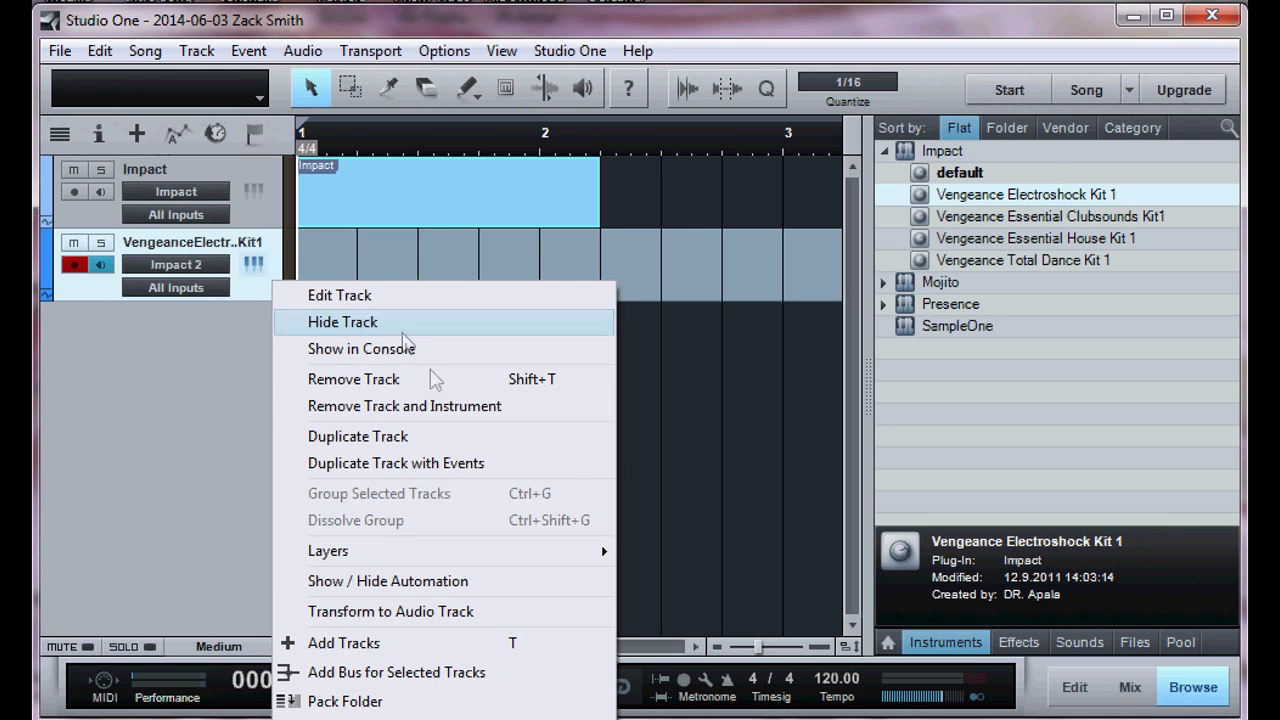
pyautogui.click(470, 381)
pyautogui.moveTo(1093, 203); pyautogui.dragTo(542, 301)
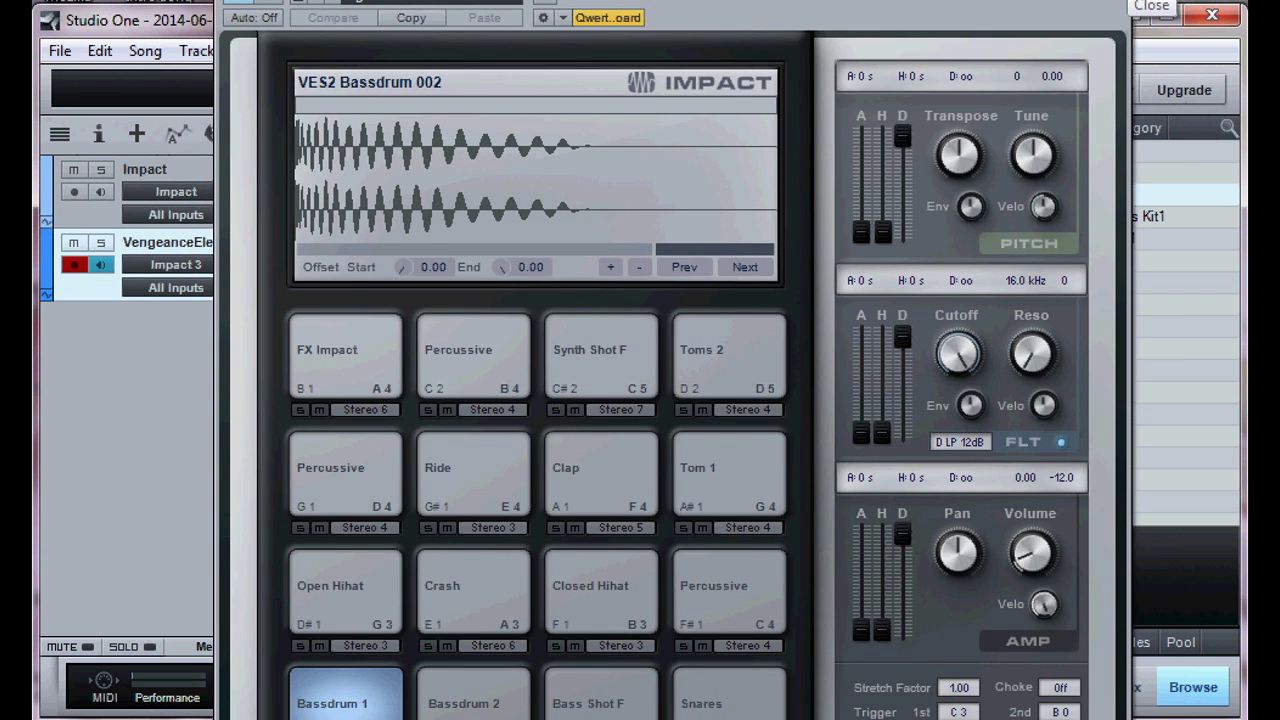
# Audition the kit pads: Toms 2, Synth Shot F, FX Impact, Ride, Clap, Tom 1, hihats and Crash.
pyautogui.click(768, 361)
pyautogui.click(632, 366)
pyautogui.click(512, 372)
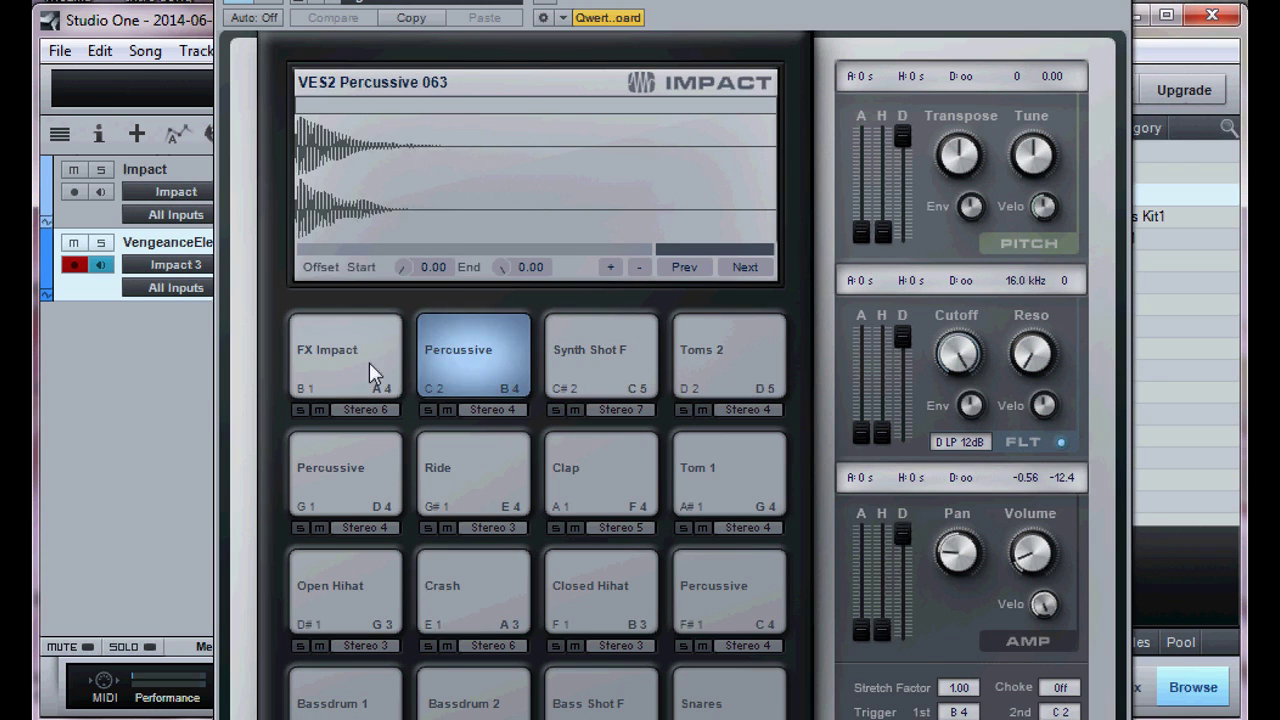
pyautogui.click(370, 372)
pyautogui.click(371, 471)
pyautogui.click(488, 452)
pyautogui.click(624, 448)
pyautogui.click(775, 483)
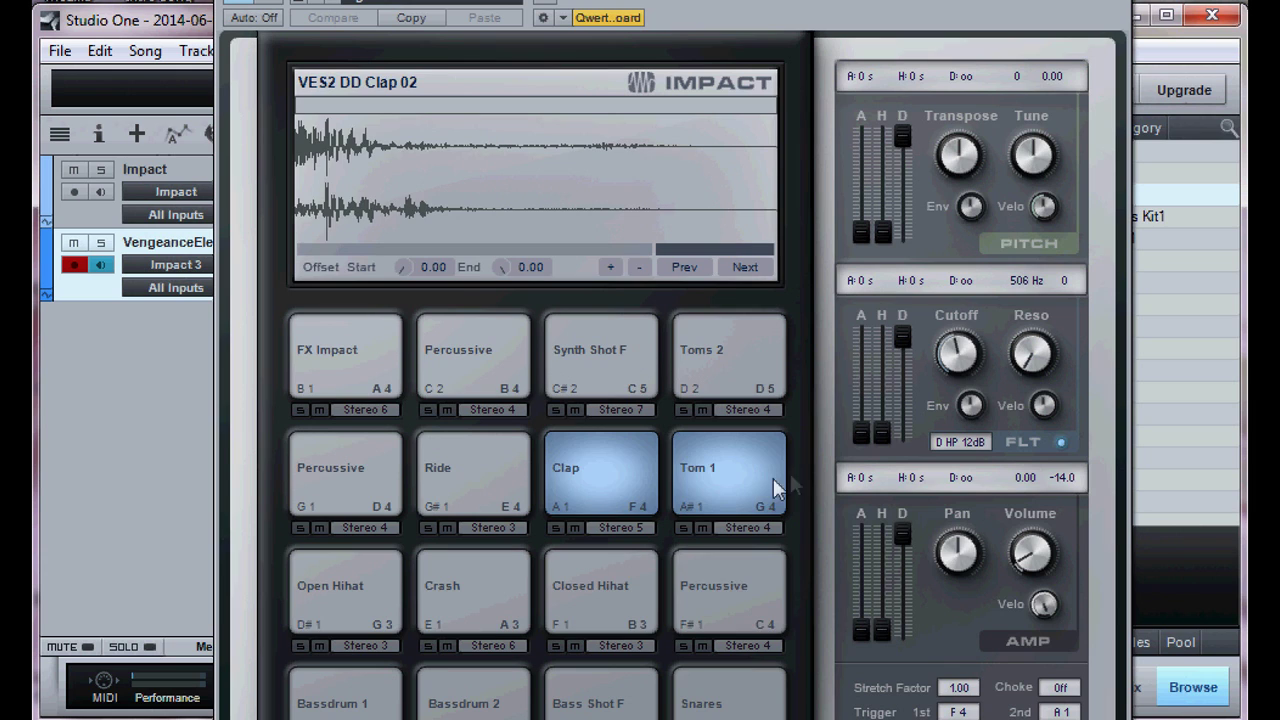
pyautogui.click(724, 606)
pyautogui.click(638, 608)
pyautogui.click(493, 596)
pyautogui.click(318, 608)
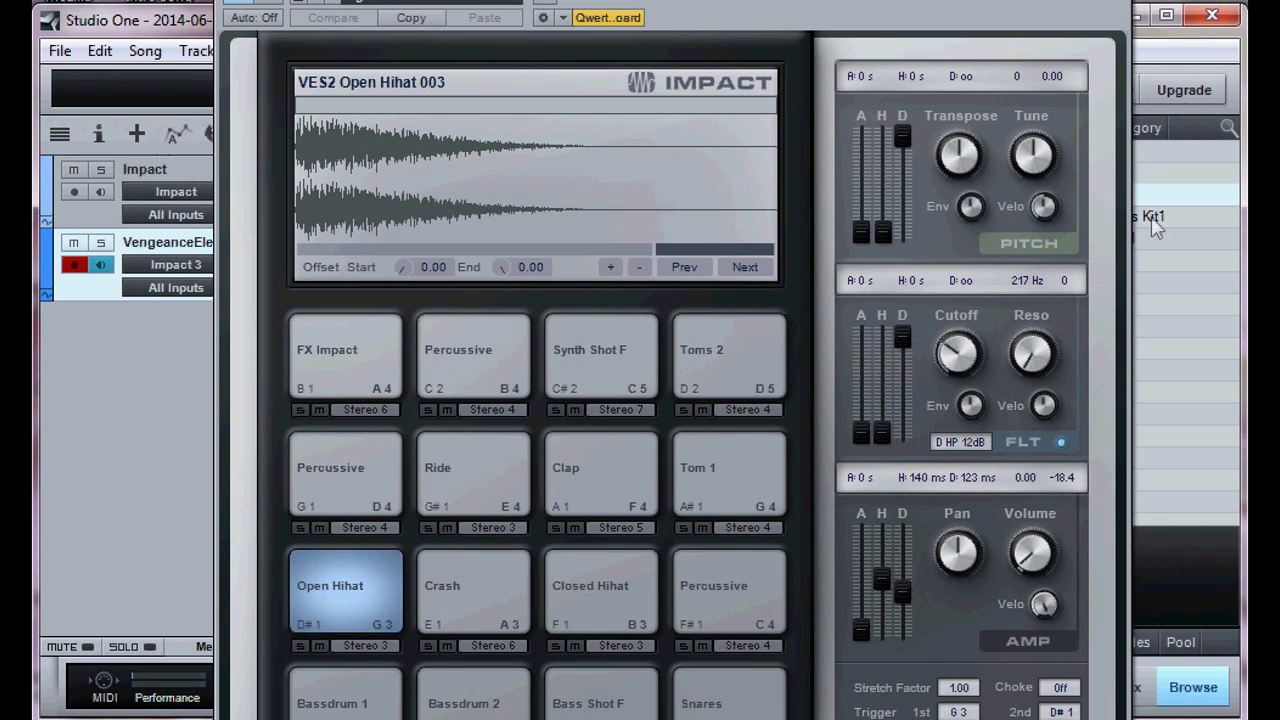
# Audition Synth Shot F, Percussive, FX Impact, Ride, Clap and Toms 2 pads again.
pyautogui.click(591, 357)
pyautogui.click(449, 362)
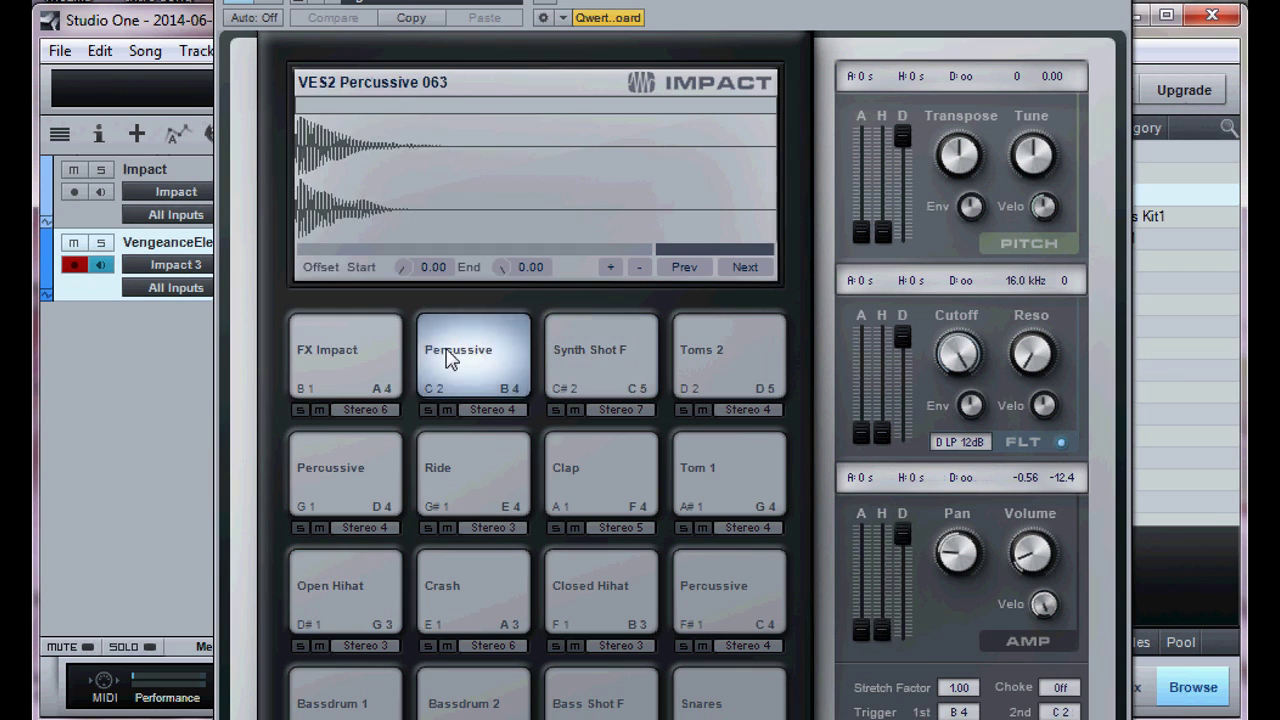
pyautogui.click(351, 346)
pyautogui.click(398, 476)
pyautogui.click(440, 482)
pyautogui.click(563, 484)
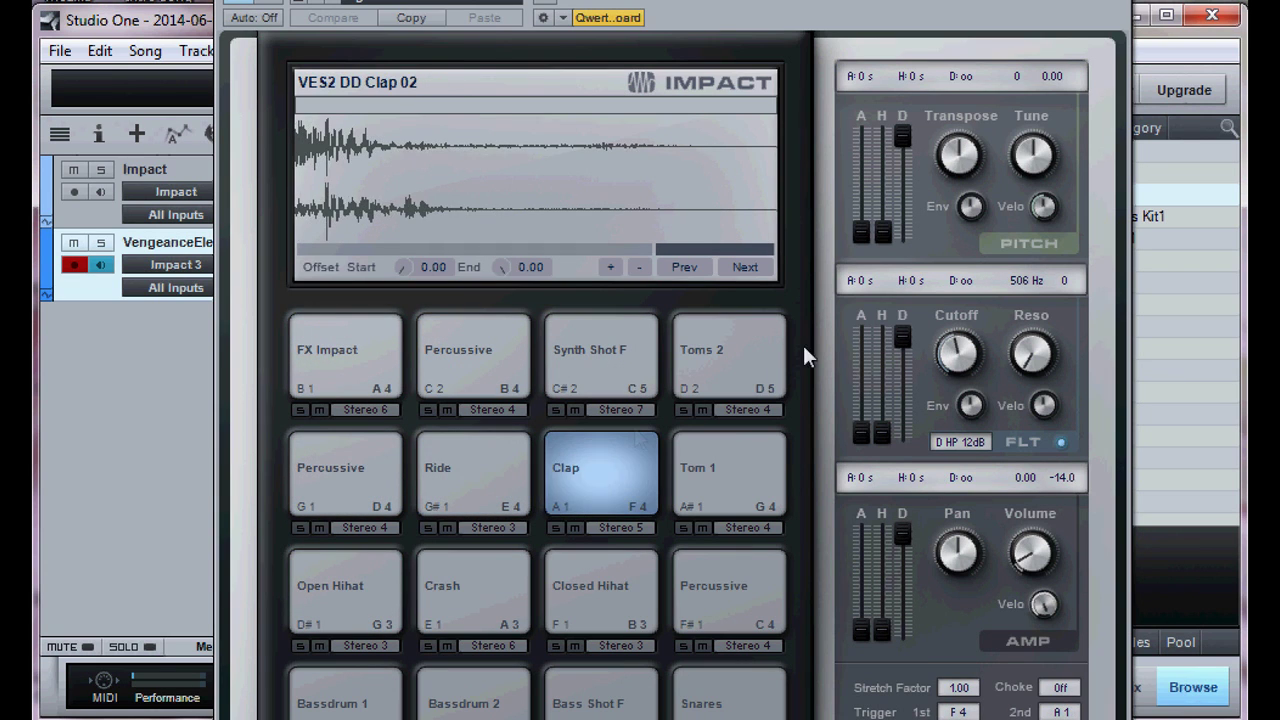
pyautogui.click(764, 352)
pyautogui.click(591, 358)
pyautogui.click(478, 360)
pyautogui.click(350, 352)
pyautogui.click(400, 478)
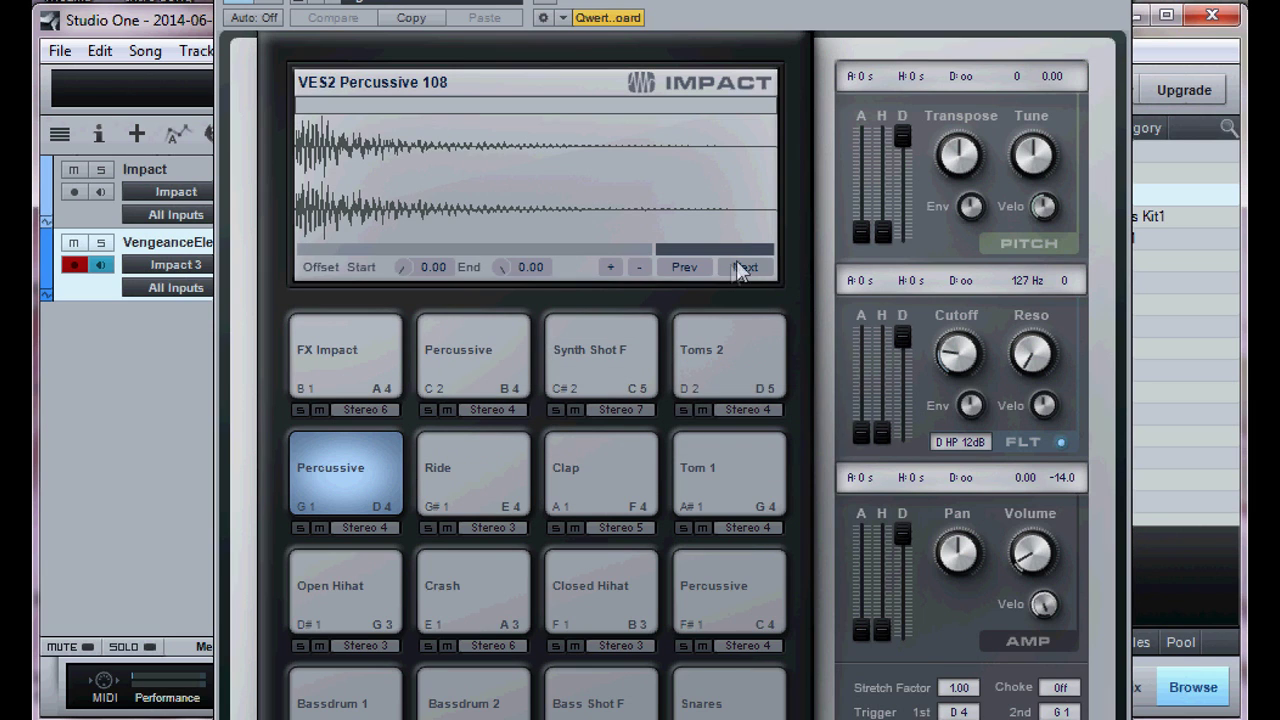
# Audition the toms and hihat, mute the Tom 1 pad, and close the Impact window.
pyautogui.click(745, 366)
pyautogui.click(725, 470)
pyautogui.click(703, 527)
pyautogui.click(725, 590)
pyautogui.click(635, 572)
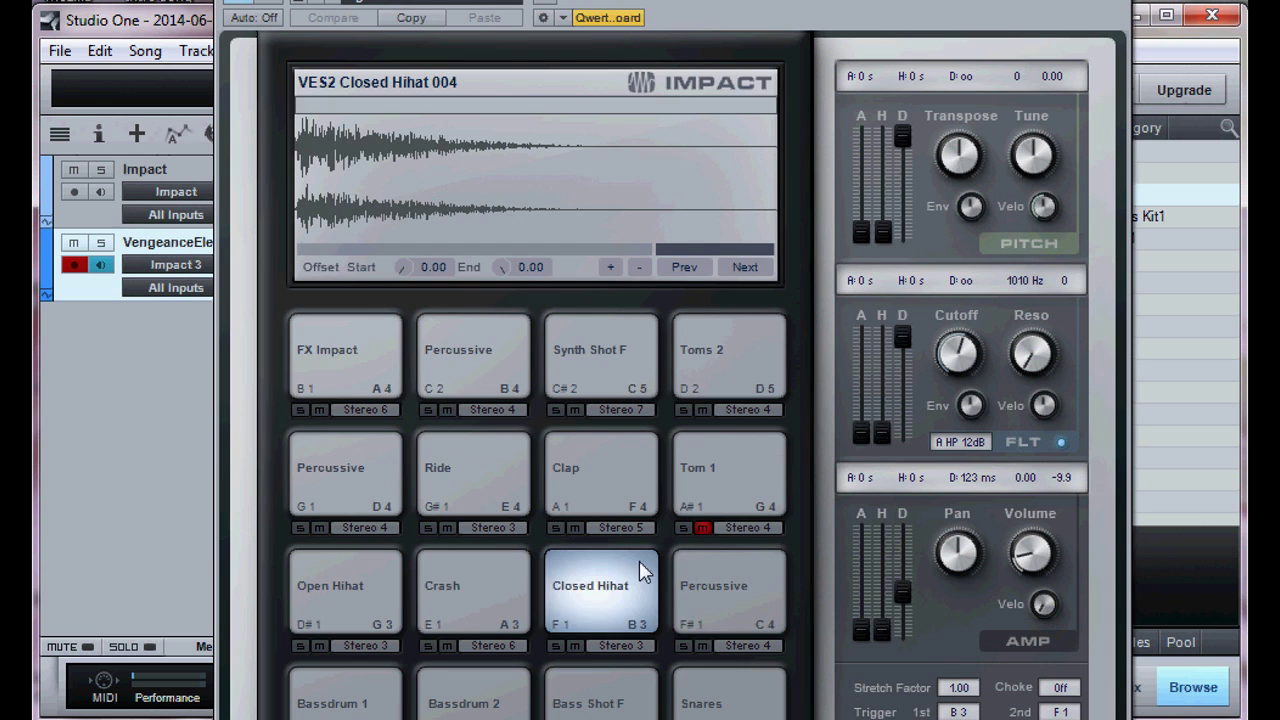
pyautogui.hotkey('alt', 'F4')
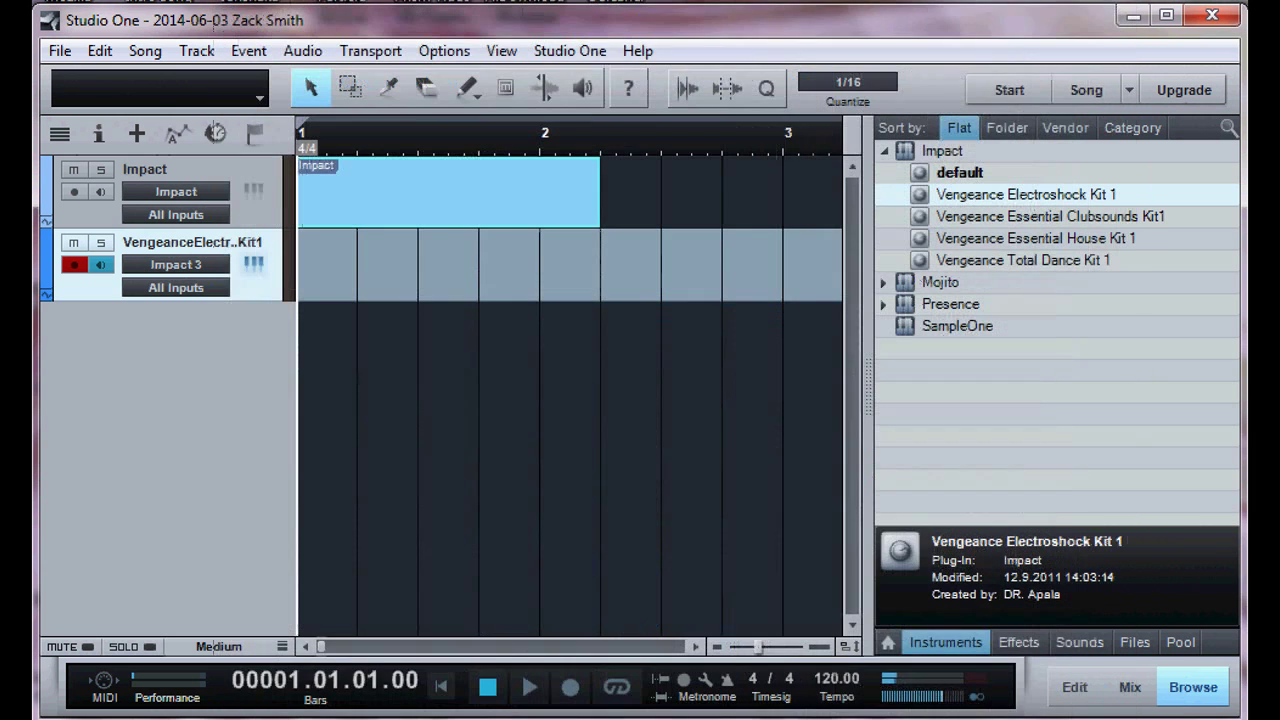
# Remove the Vengeance Electroshock Kit 1 track, then peek at the Impact part in the note editor.
pyautogui.rightClick(273, 280)
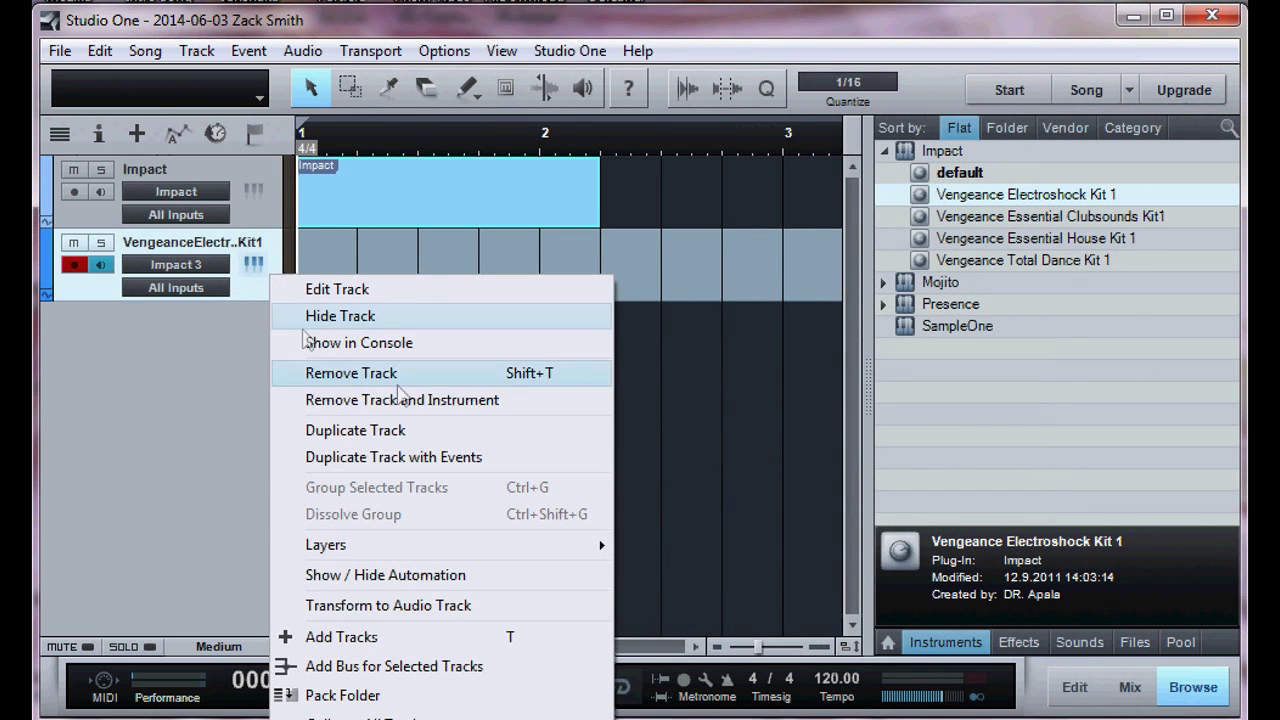
pyautogui.click(461, 373)
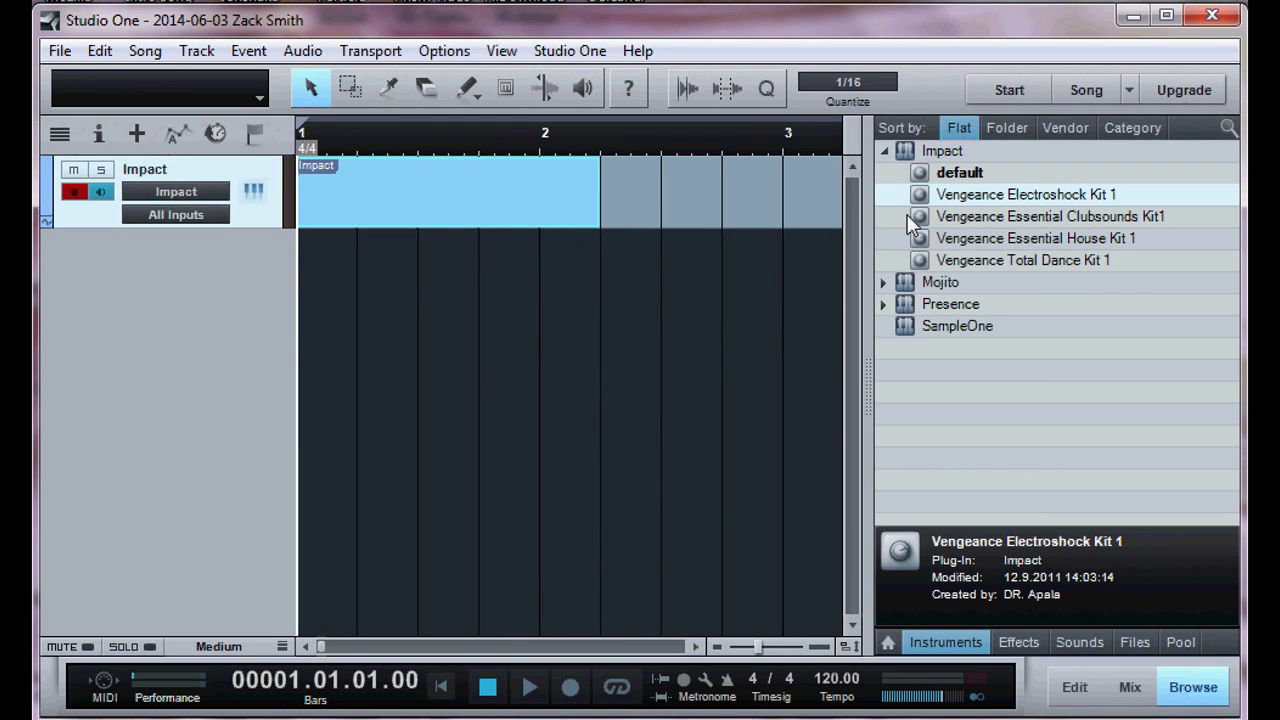
pyautogui.doubleClick(368, 184)
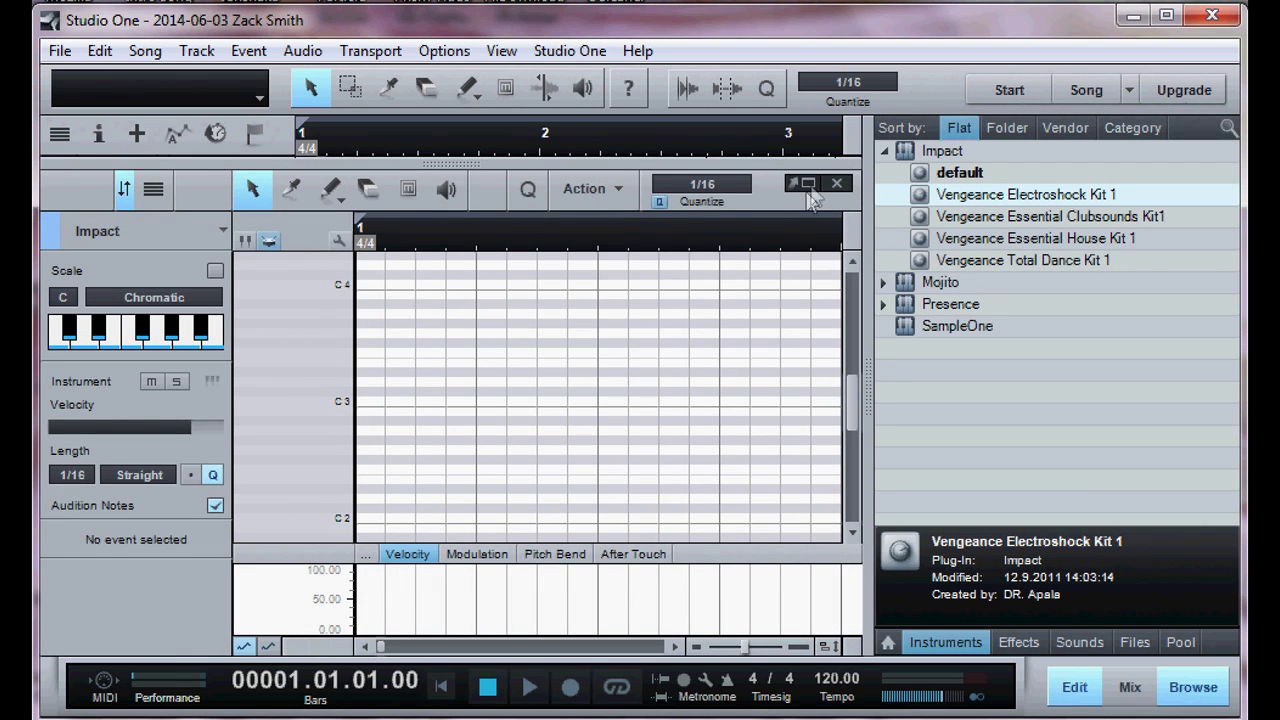
pyautogui.click(836, 183)
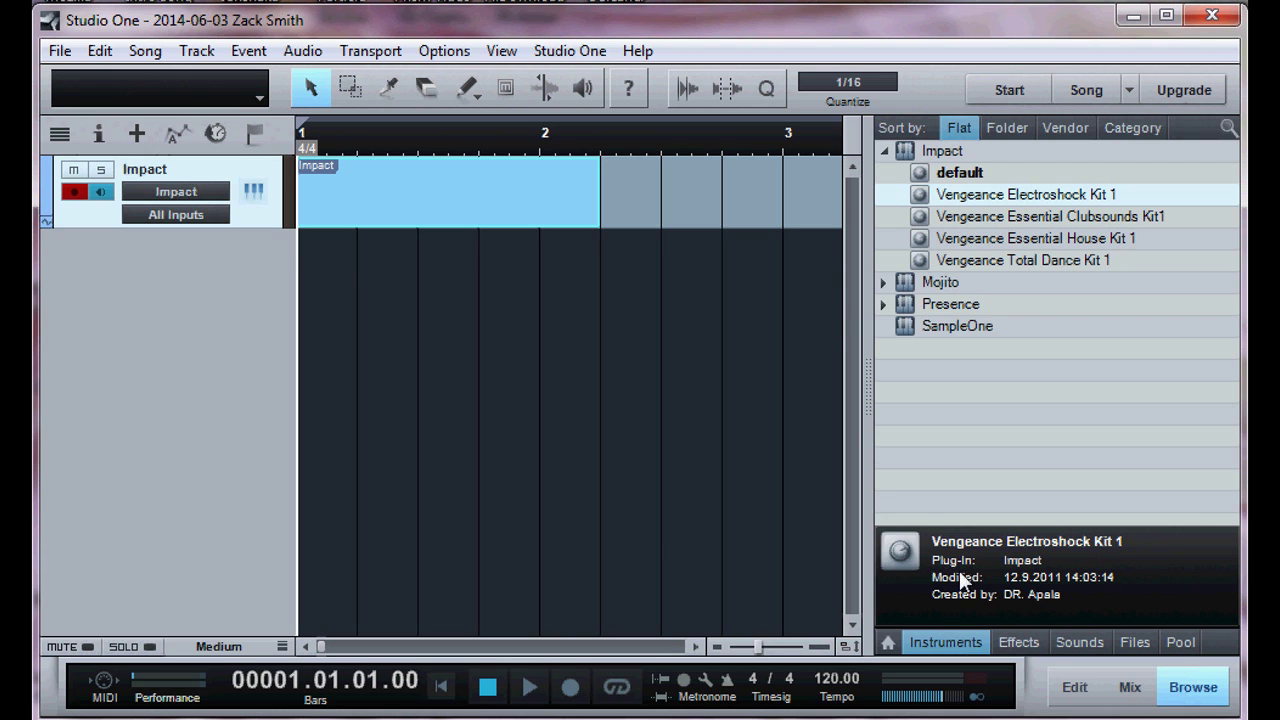
# In the Sounds library, navigate Vengeance-Sound > Electroshock vol.2 demopack into VES2 Bass Shots.
pyautogui.click(1078, 642)
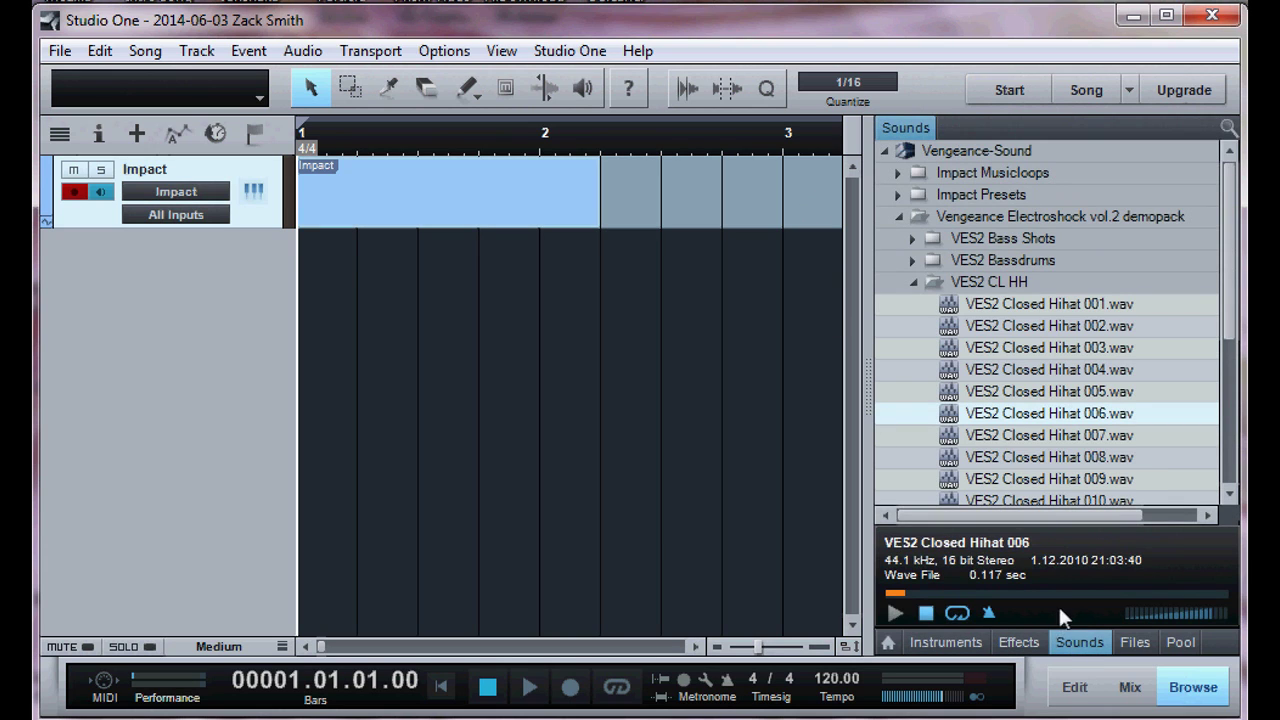
pyautogui.doubleClick(930, 150)
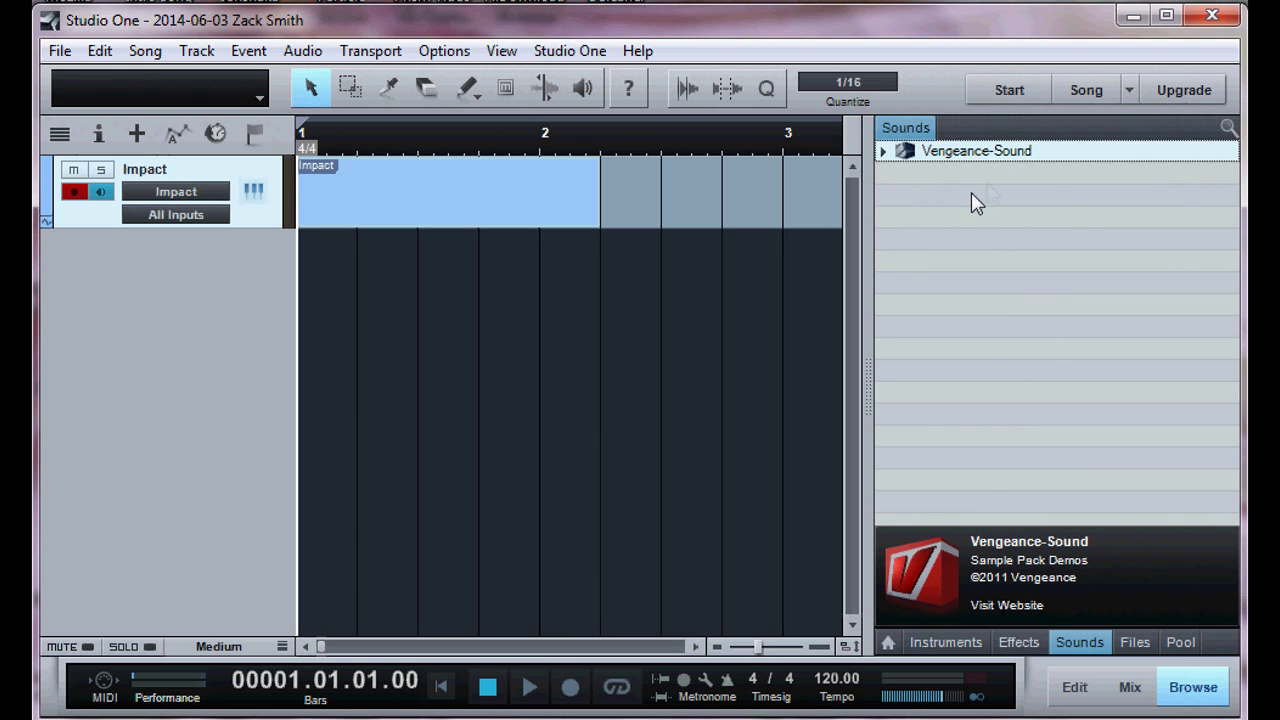
pyautogui.doubleClick(1025, 158)
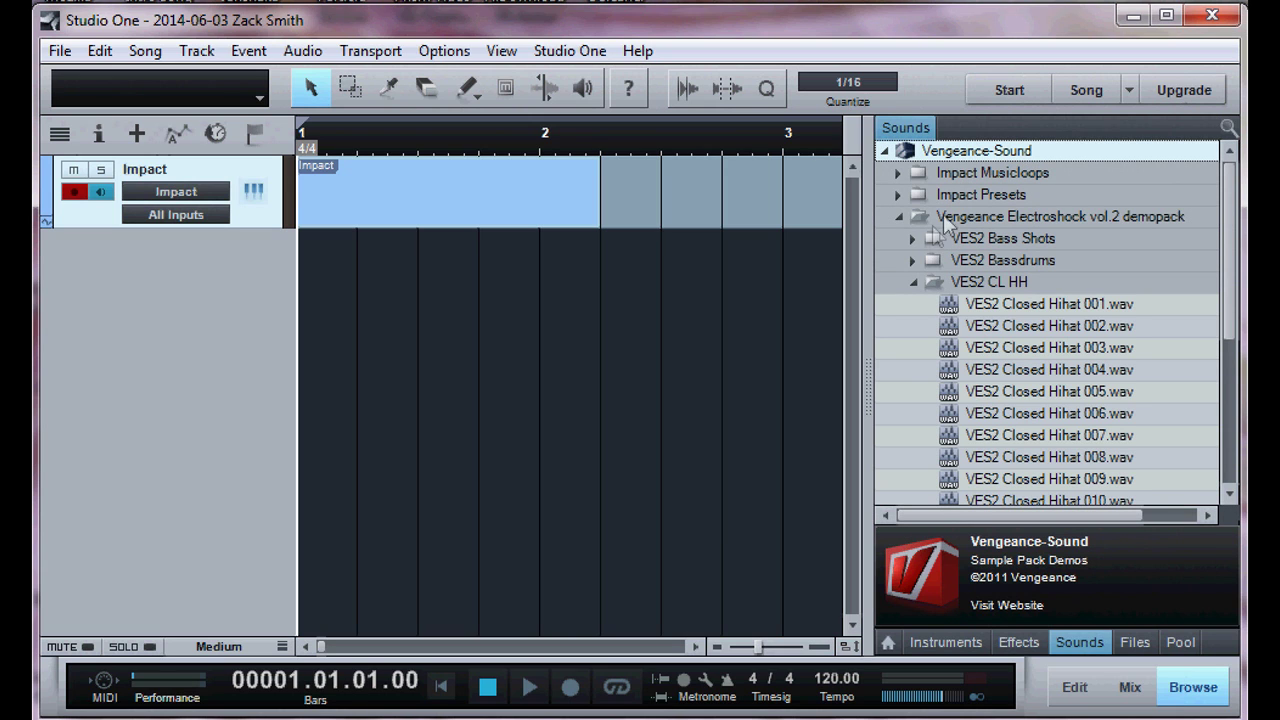
pyautogui.click(910, 218)
pyautogui.click(909, 219)
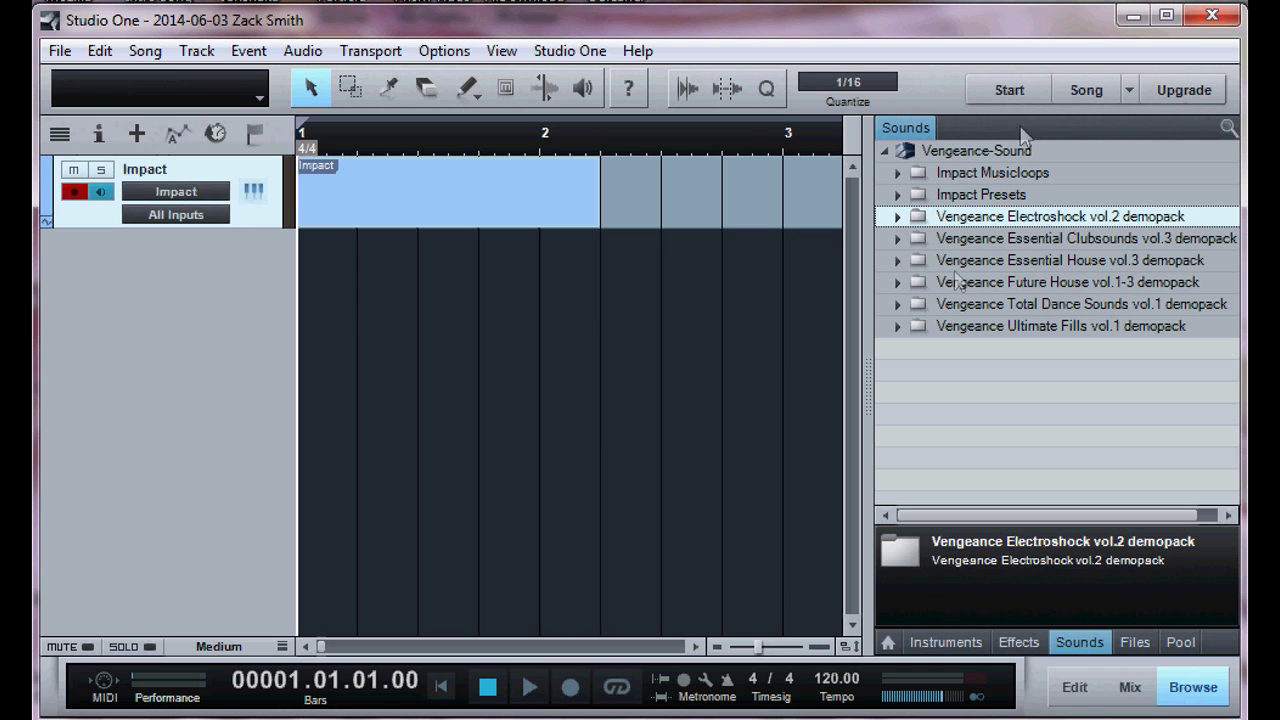
pyautogui.doubleClick(973, 171)
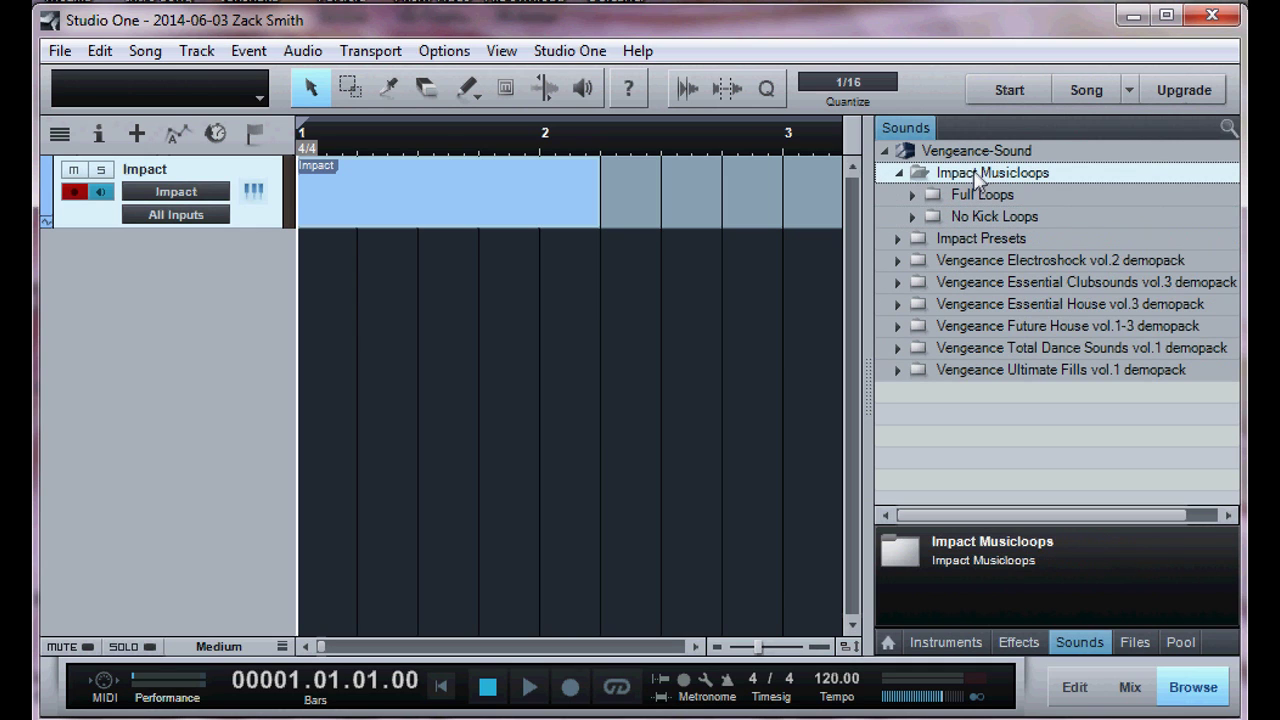
pyautogui.doubleClick(972, 174)
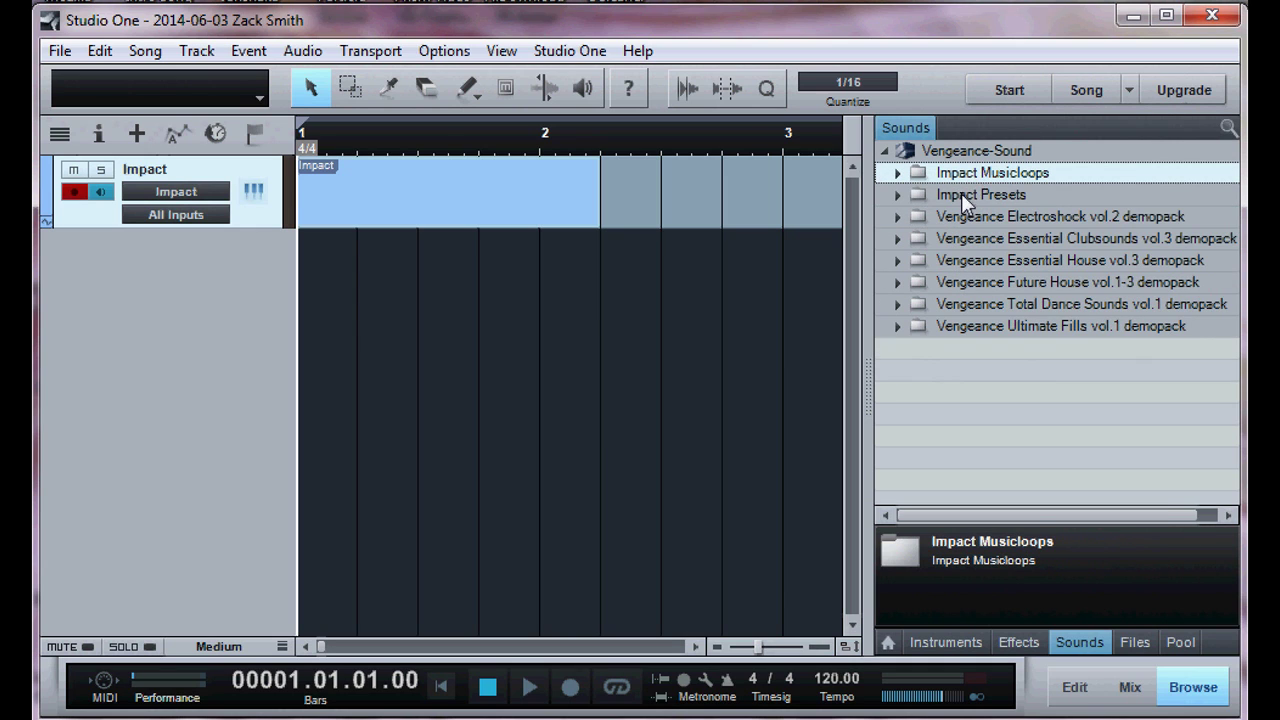
pyautogui.doubleClick(961, 194)
pyautogui.doubleClick(961, 194)
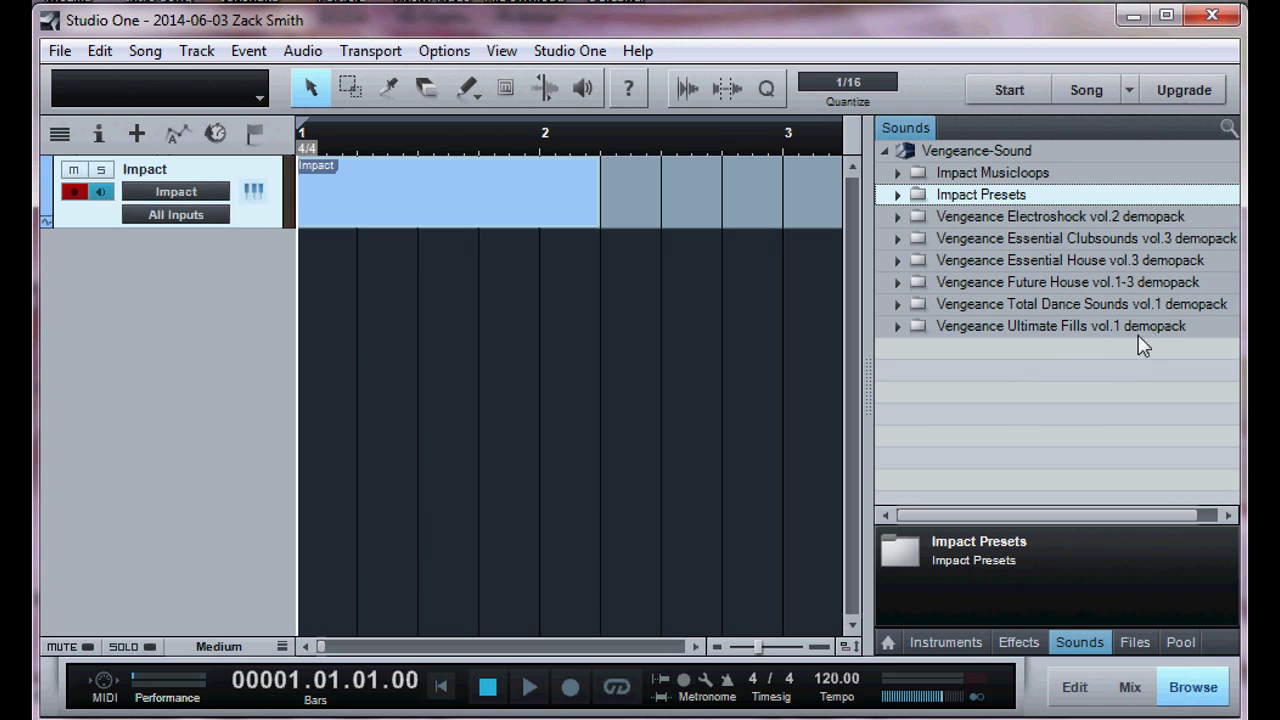
pyautogui.doubleClick(1113, 216)
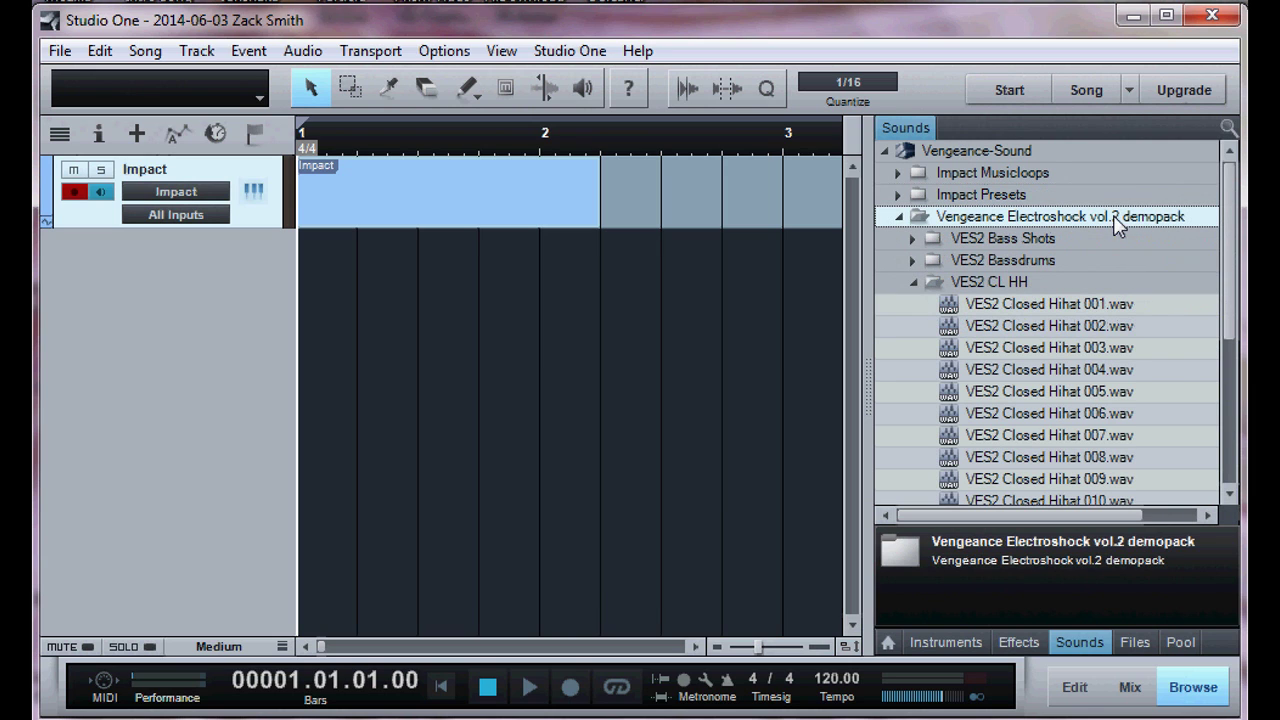
pyautogui.doubleClick(924, 285)
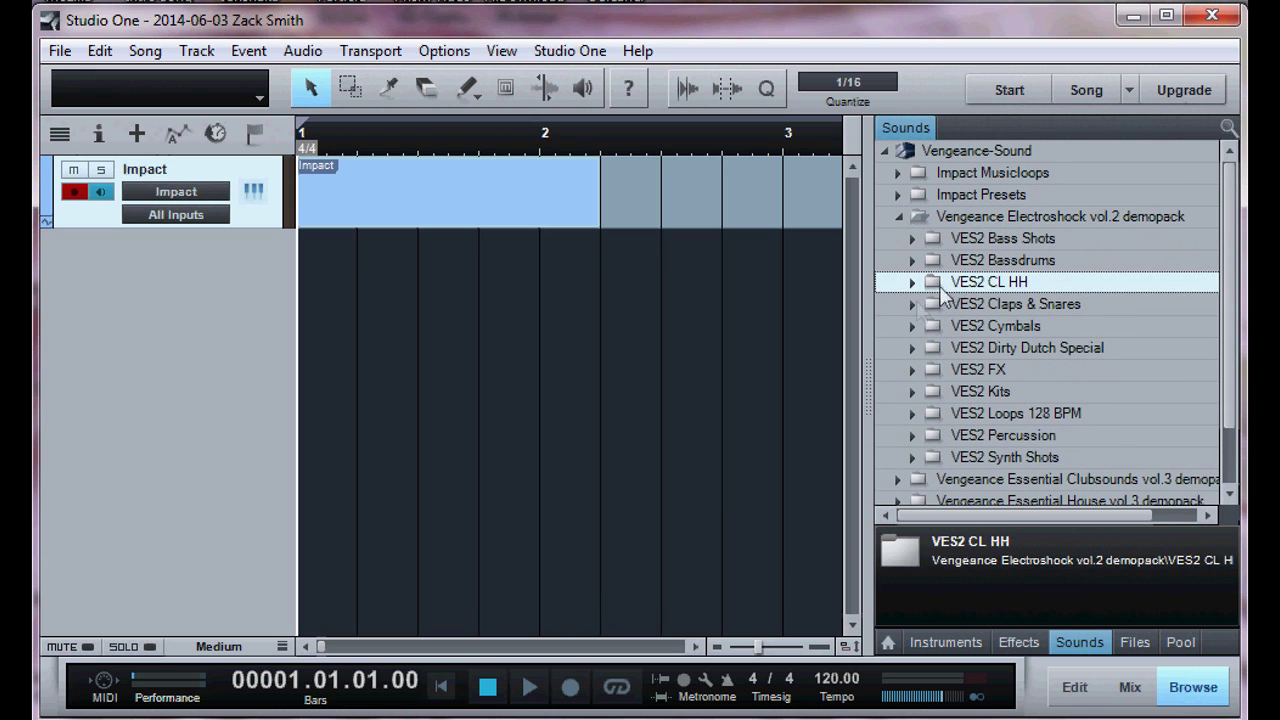
pyautogui.doubleClick(918, 218)
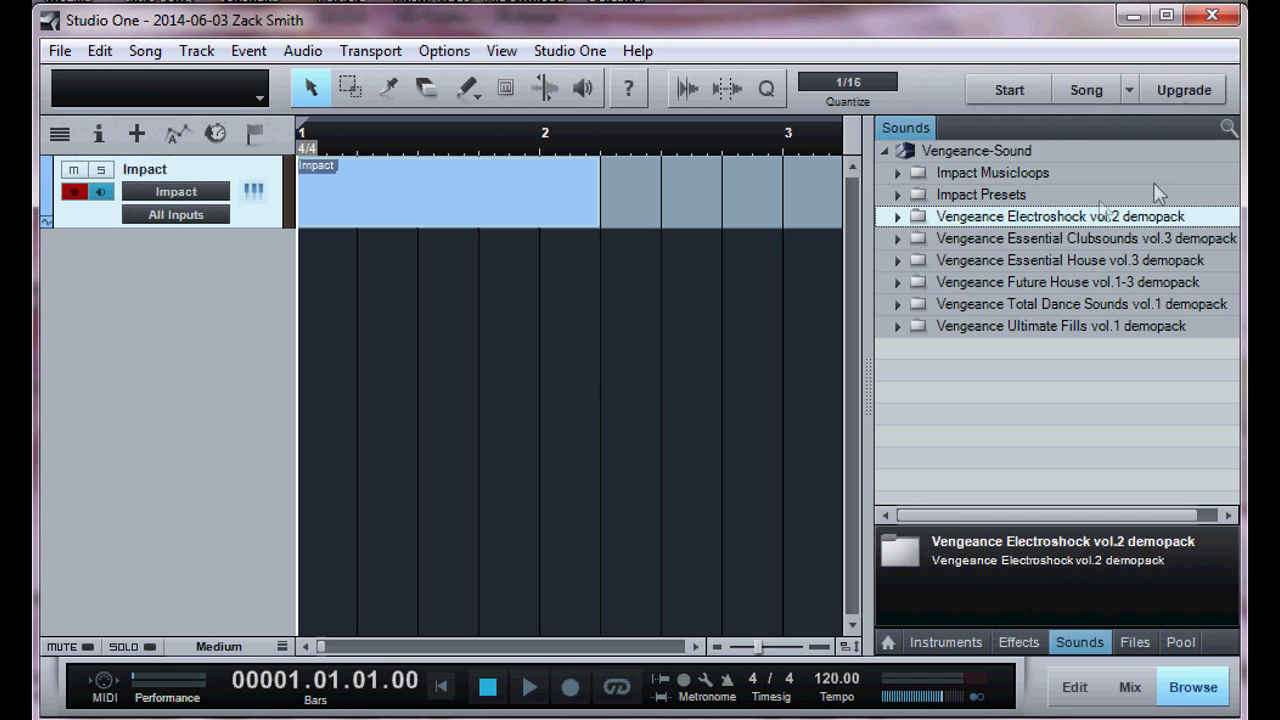
pyautogui.doubleClick(1029, 221)
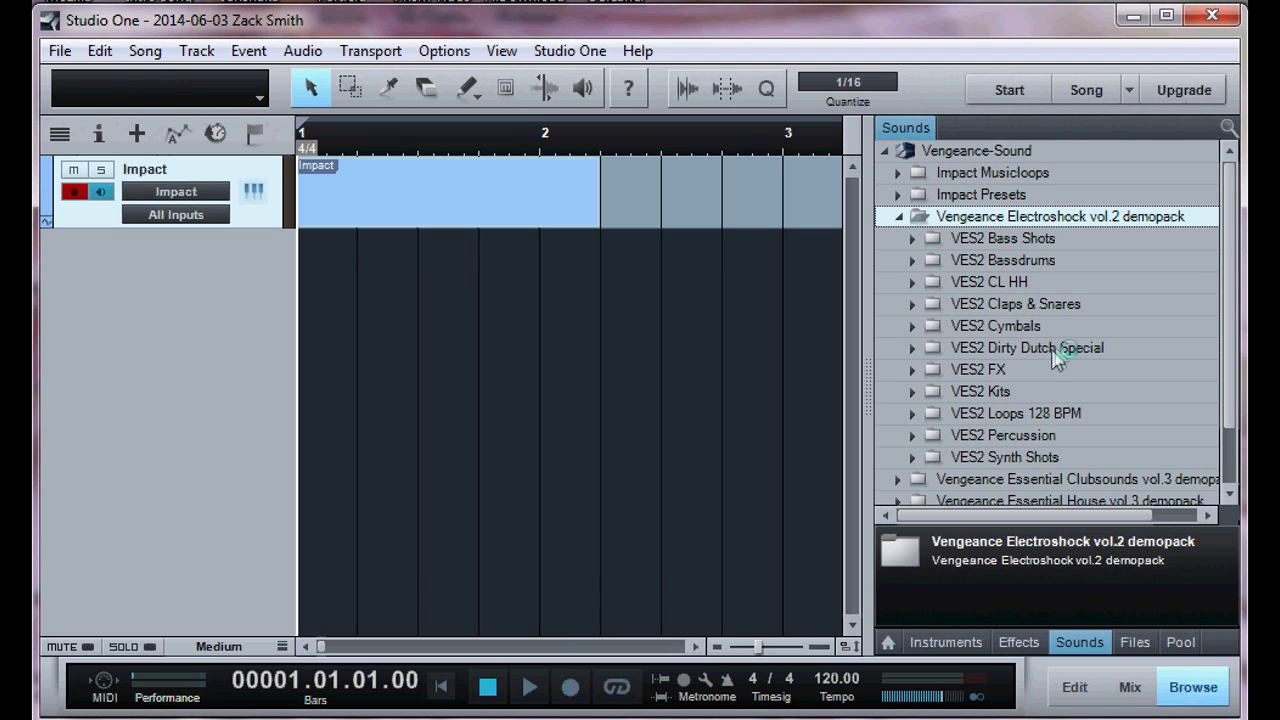
pyautogui.doubleClick(1040, 238)
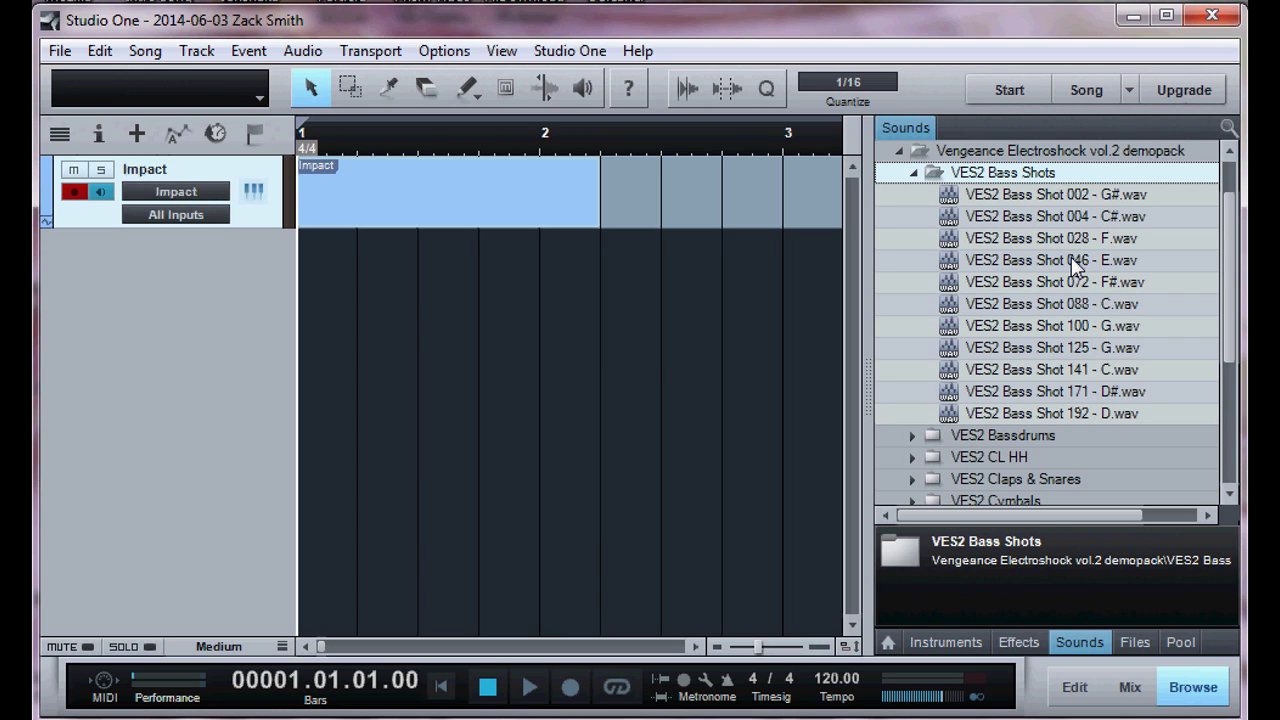
# Preview the bass shots one by one, from 002 - G# through 192 - D.
pyautogui.click(1084, 198)
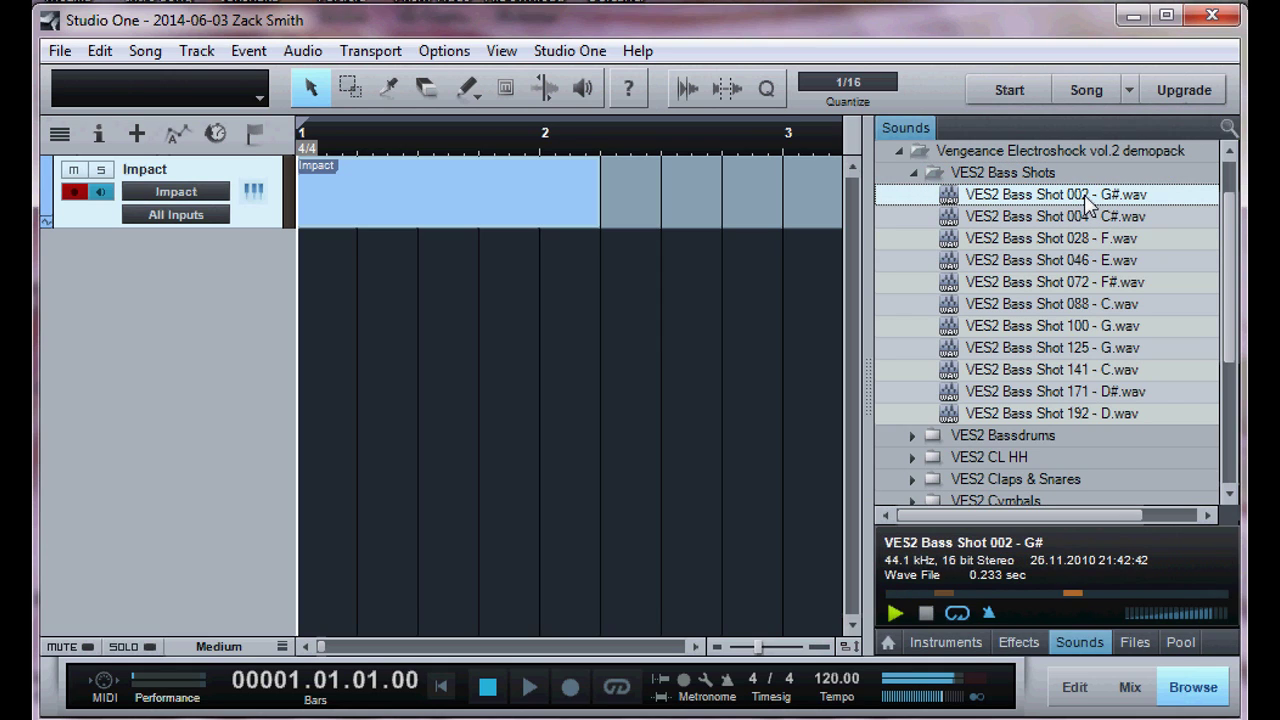
pyautogui.click(1086, 218)
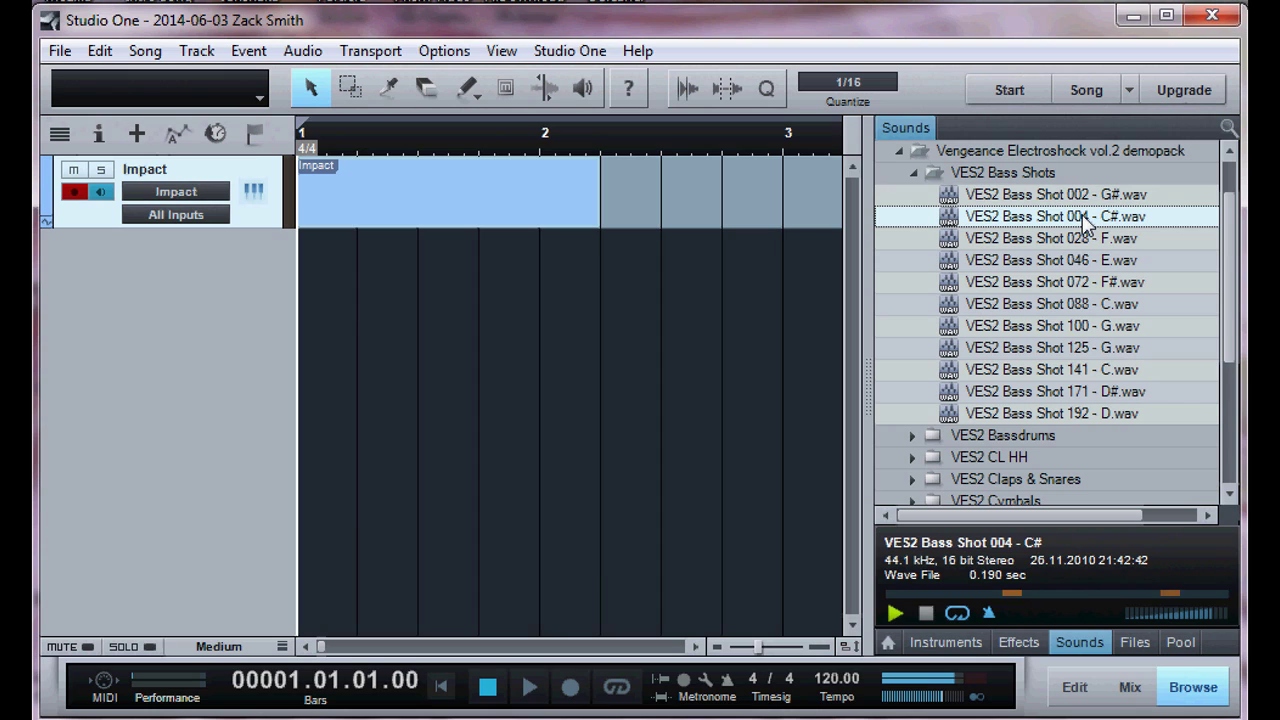
pyautogui.click(1077, 242)
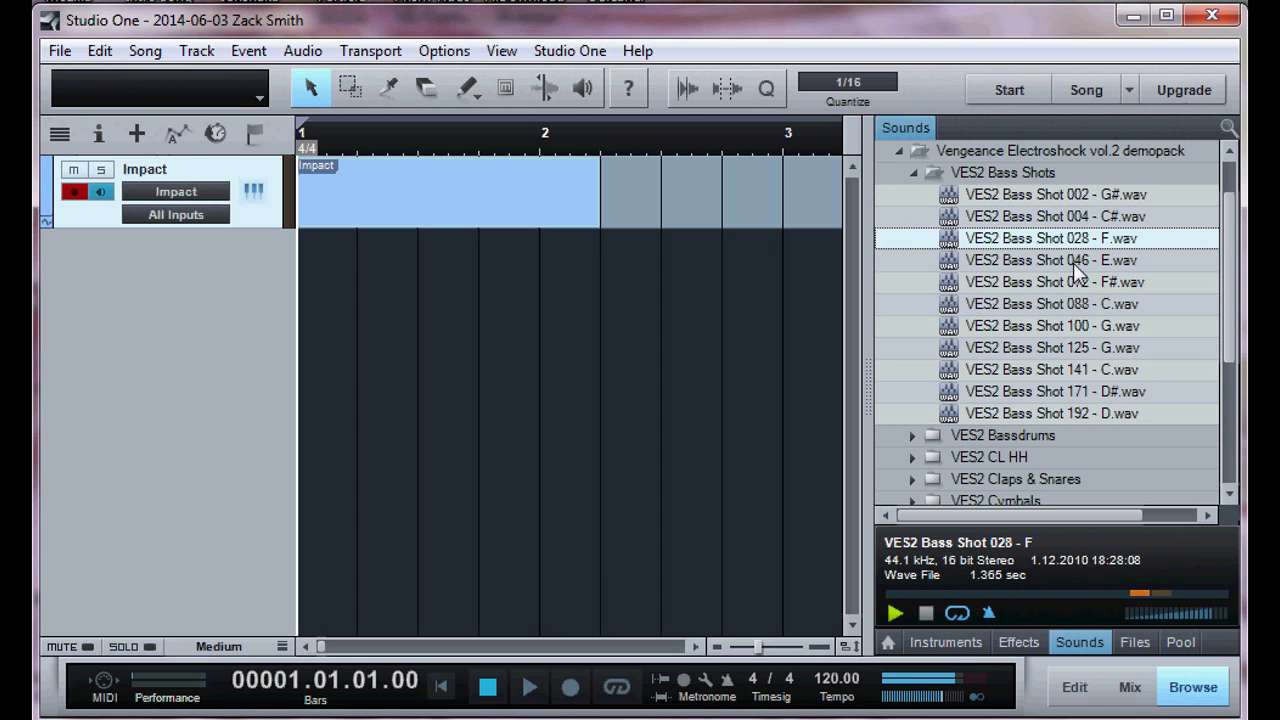
pyautogui.click(1074, 263)
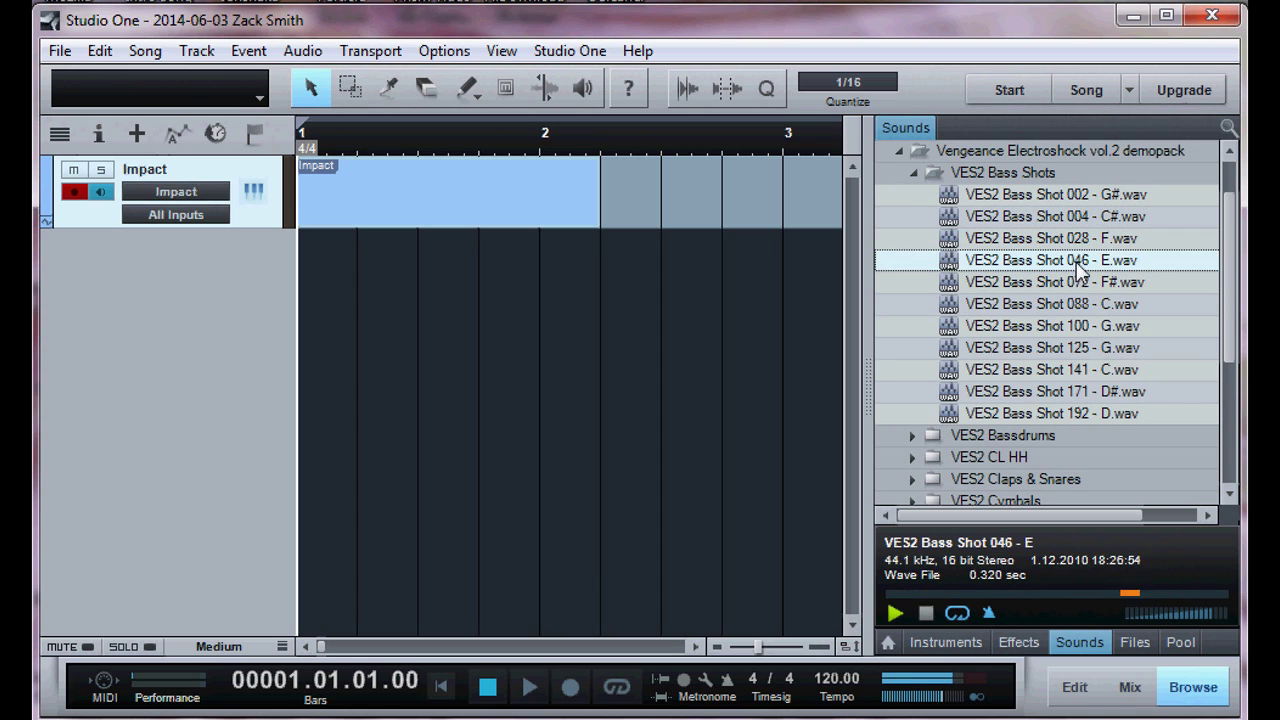
pyautogui.click(1072, 282)
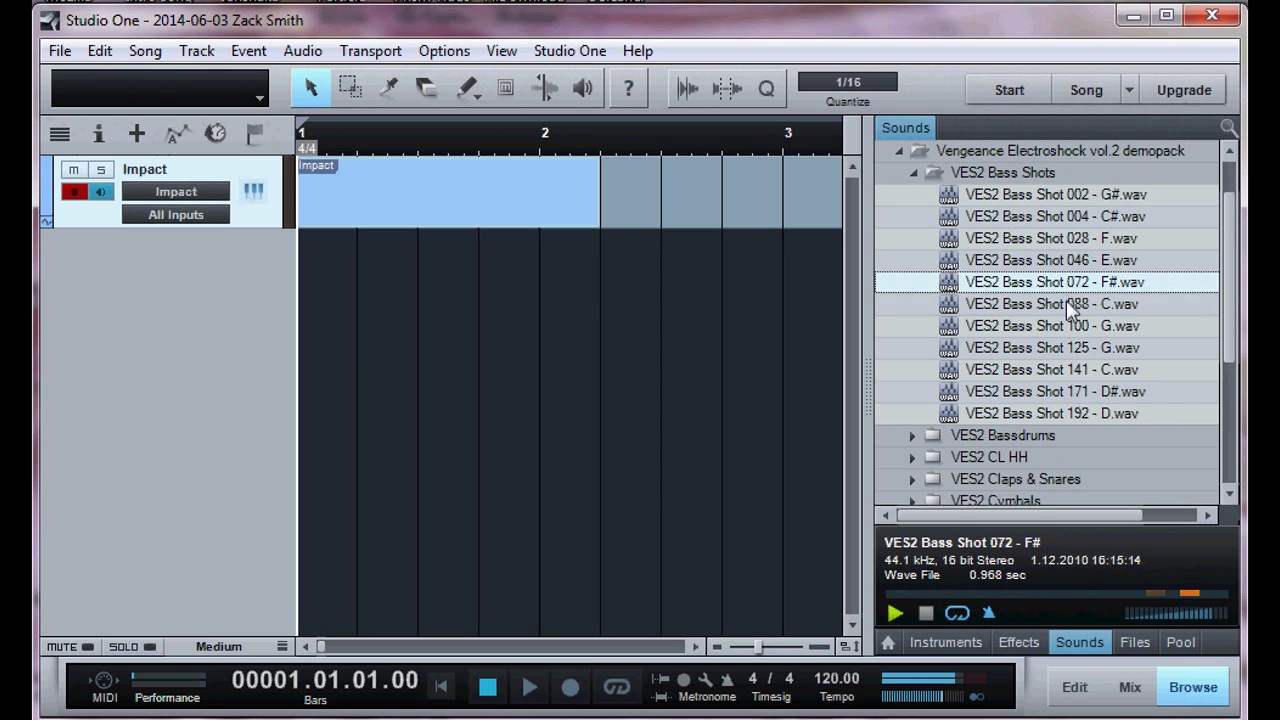
pyautogui.click(1070, 304)
pyautogui.click(1062, 326)
pyautogui.click(1048, 348)
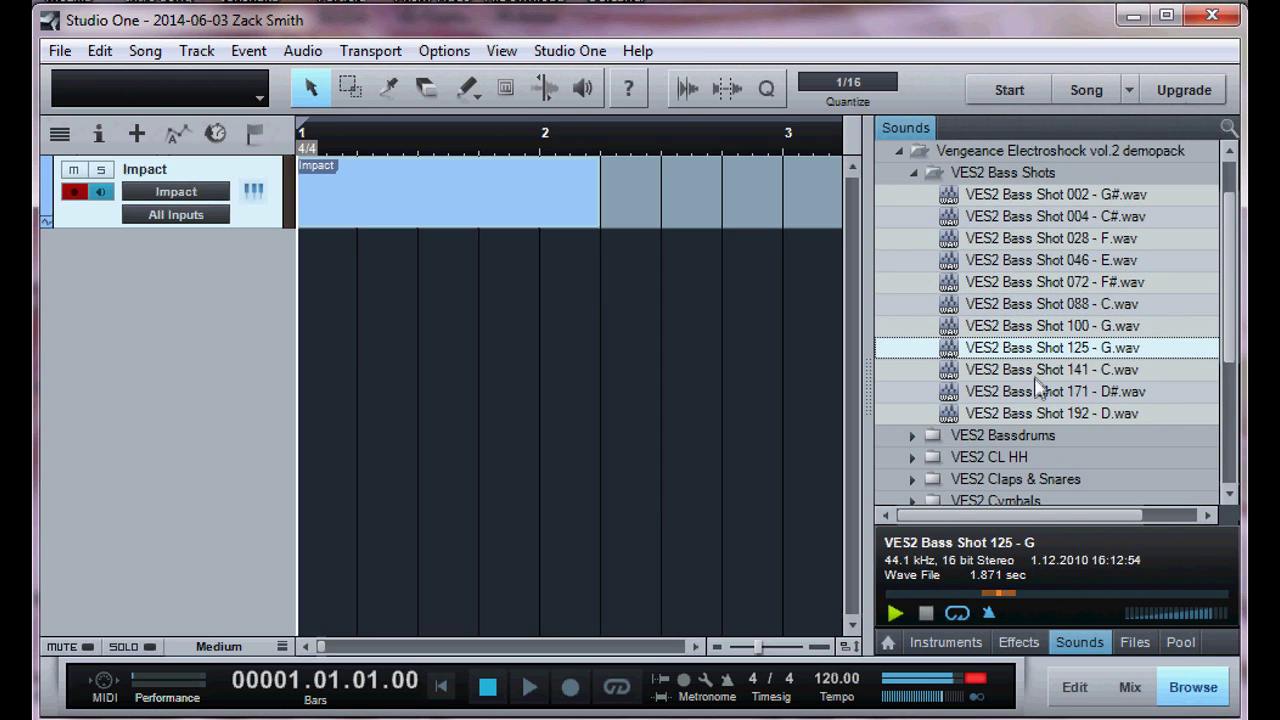
pyautogui.click(1033, 371)
pyautogui.click(1037, 391)
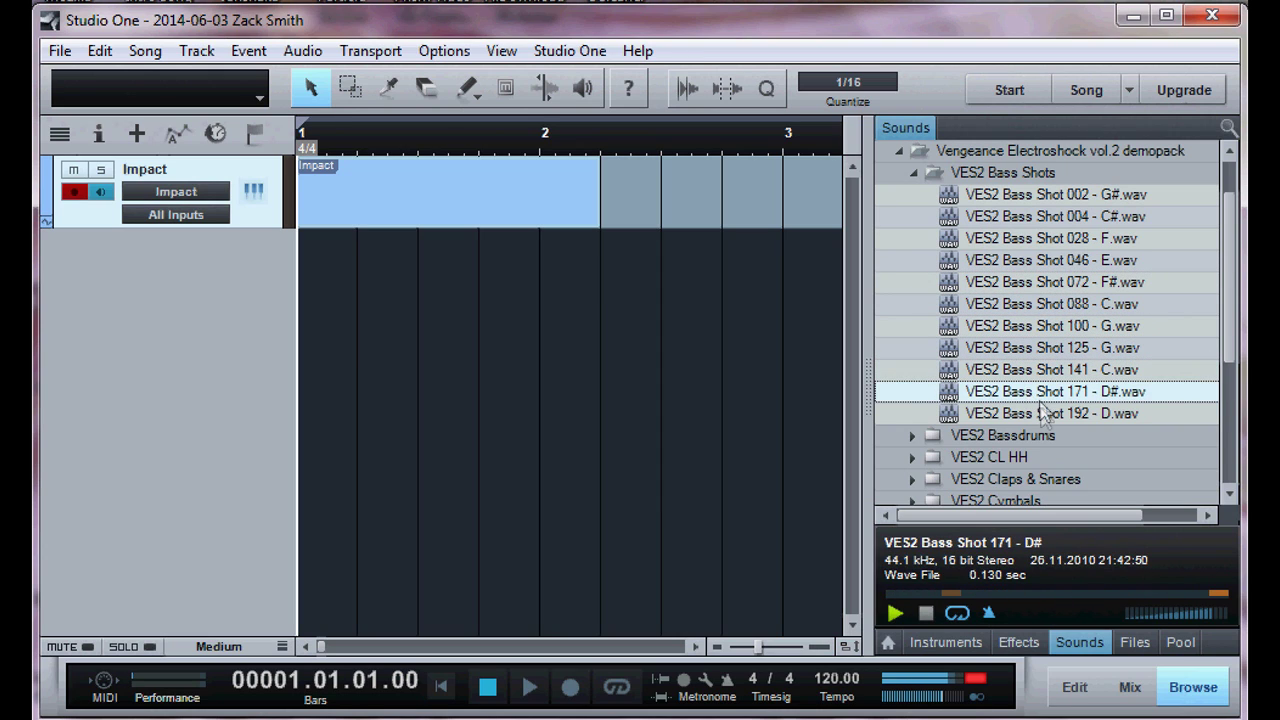
pyautogui.click(1042, 416)
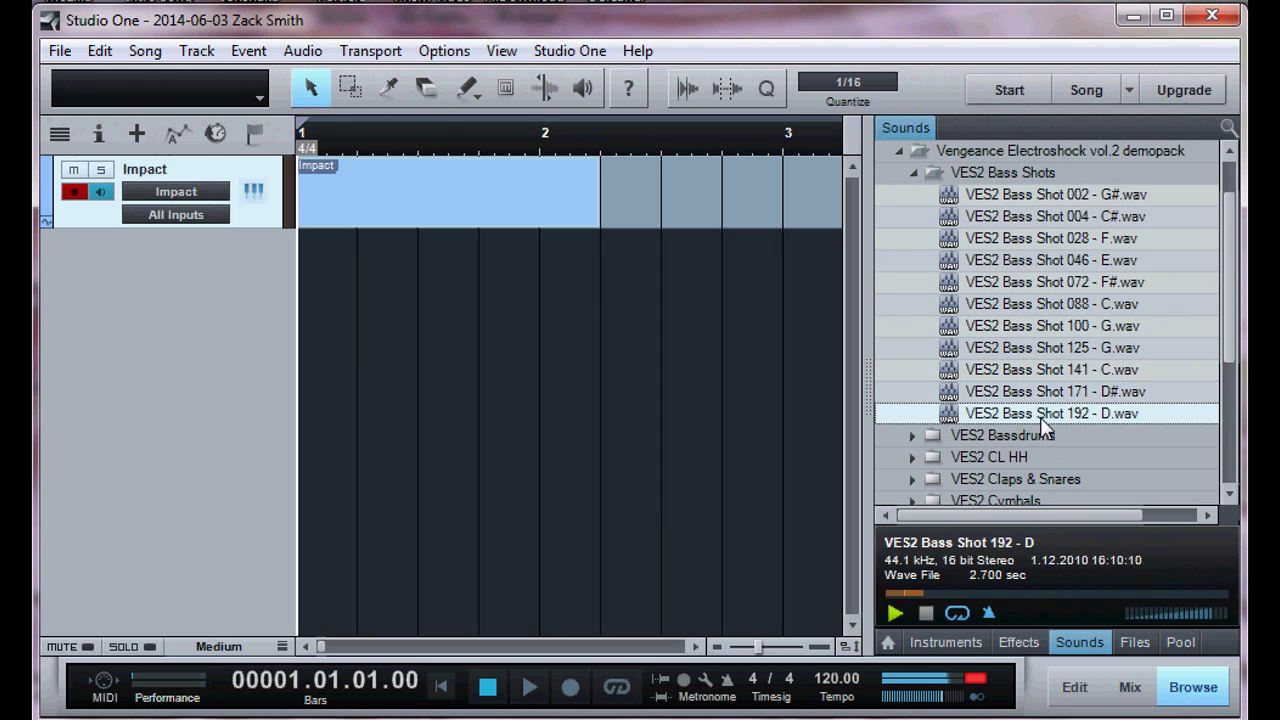
pyautogui.click(1033, 177)
pyautogui.click(1033, 177)
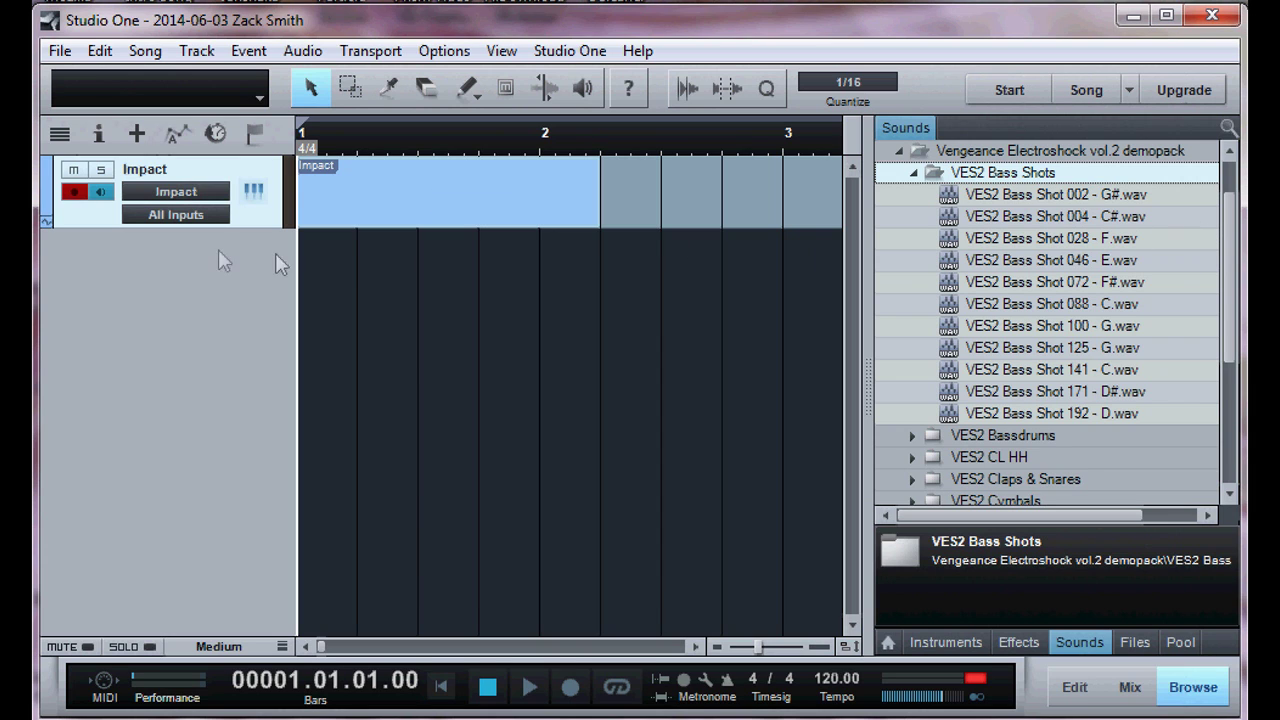
# Drag VES2 Bass Shot 002 - G#.wav onto Impact's A1 pad and play the pad to hear it.
pyautogui.click(254, 192)
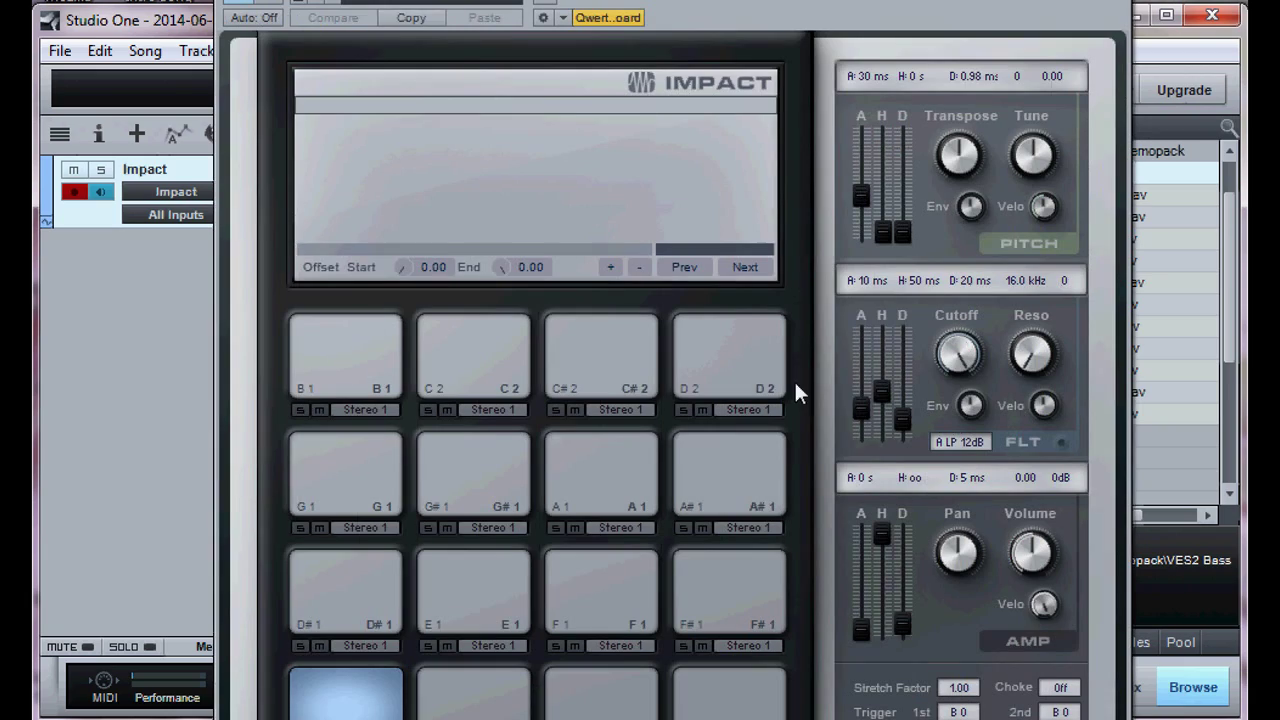
pyautogui.moveTo(700, 17); pyautogui.dragTo(454, 11)
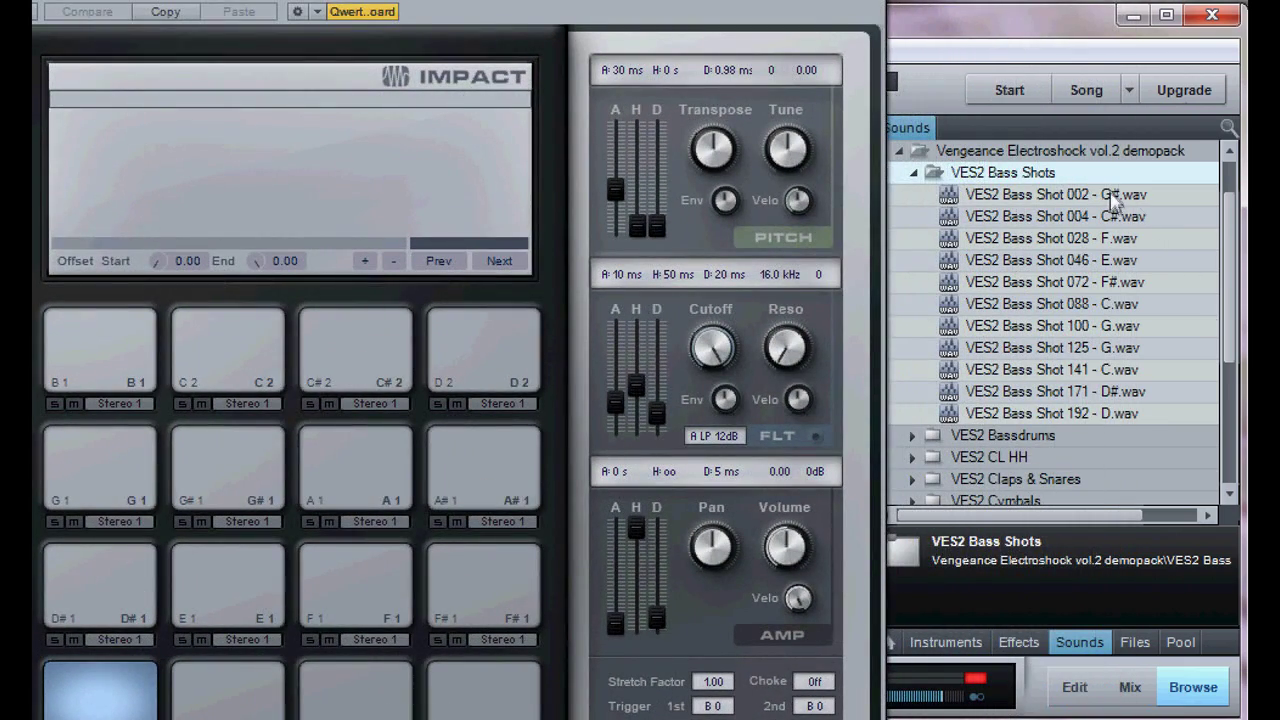
pyautogui.moveTo(1110, 195); pyautogui.dragTo(331, 483)
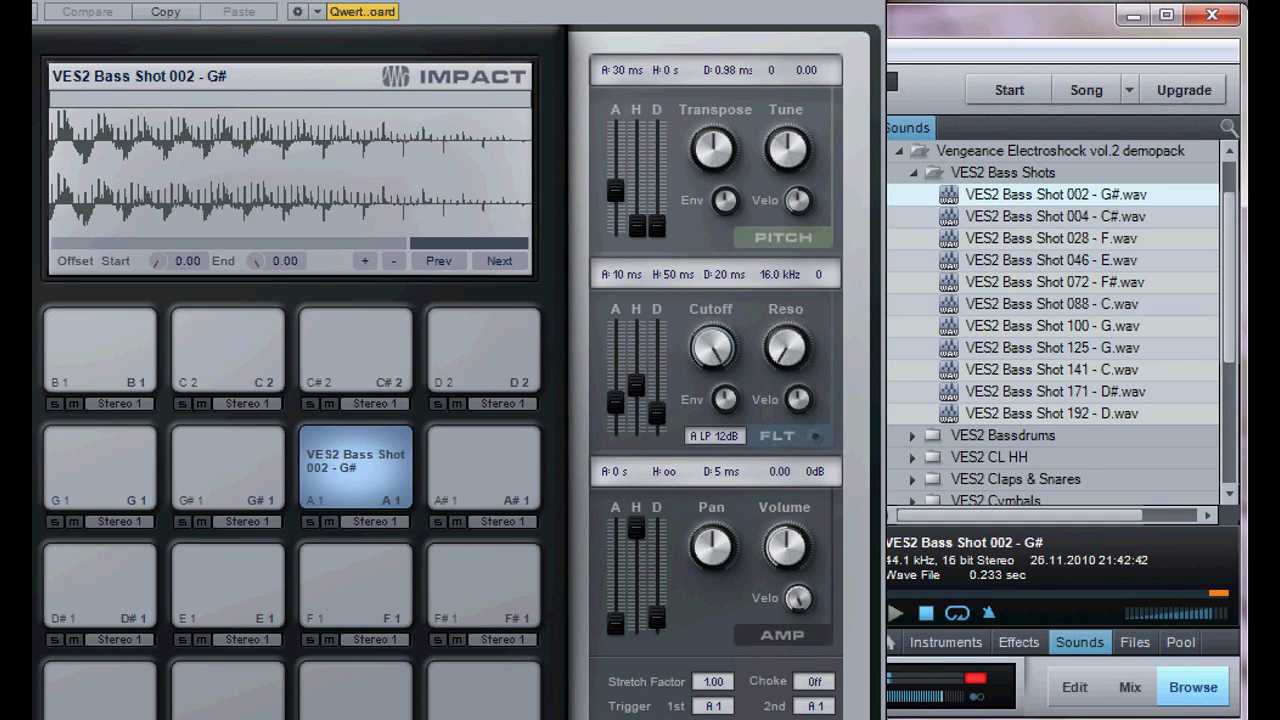
pyautogui.hotkey('alt', 'F4')
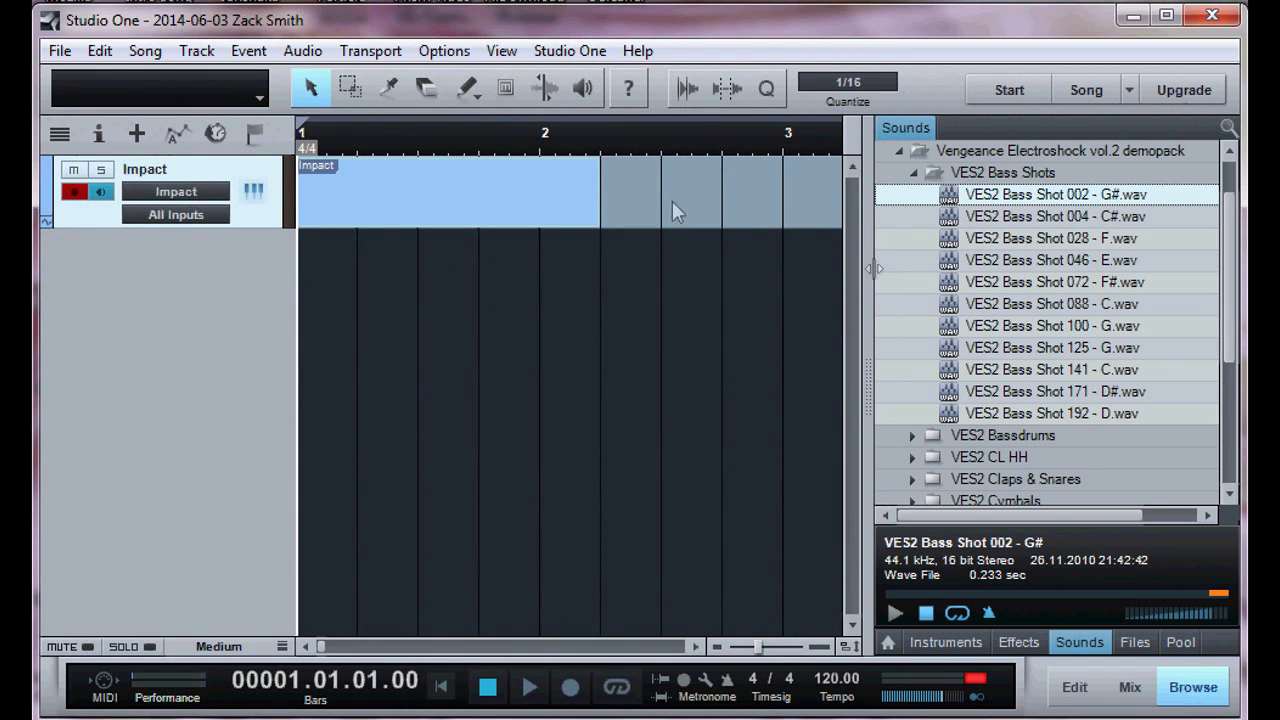
pyautogui.click(253, 191)
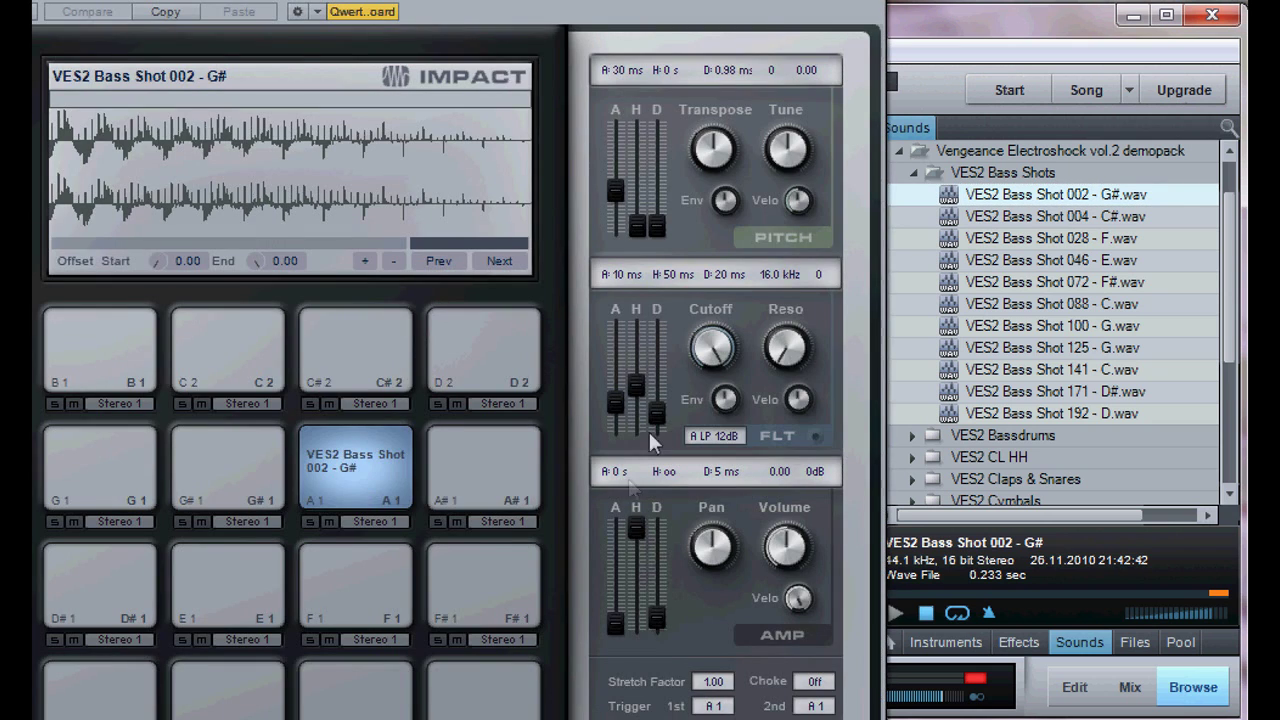
pyautogui.click(362, 468)
pyautogui.click(361, 467)
pyautogui.click(360, 466)
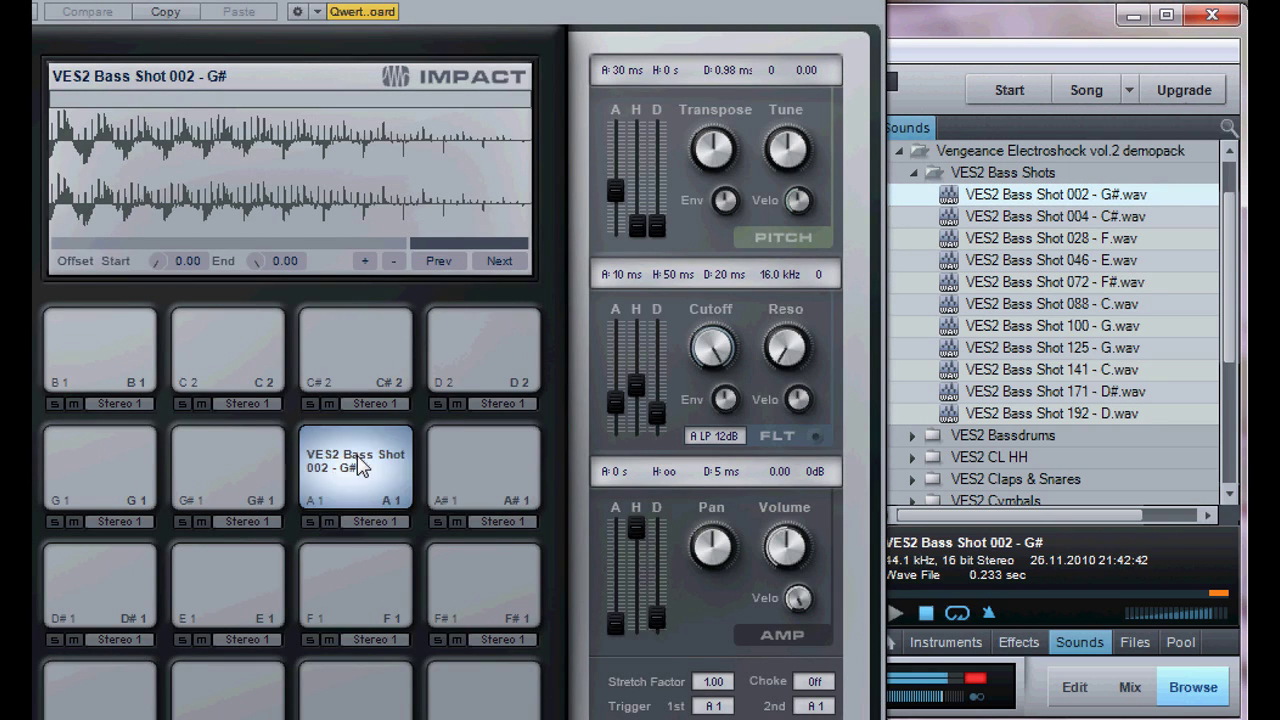
pyautogui.click(357, 456)
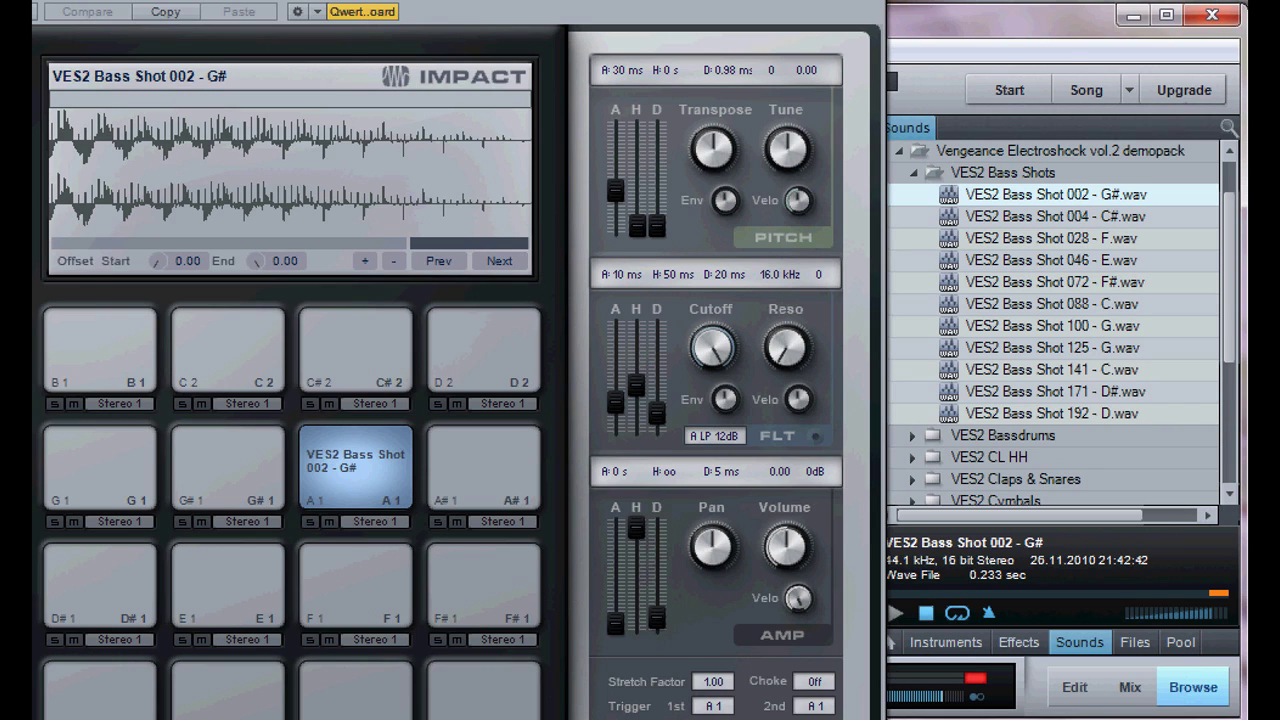
# From VES2 Dirty Dutch Bassdrums, load VES2 DD Bassdrum 02 onto Impact's C#2 pad.
pyautogui.doubleClick(1035, 172)
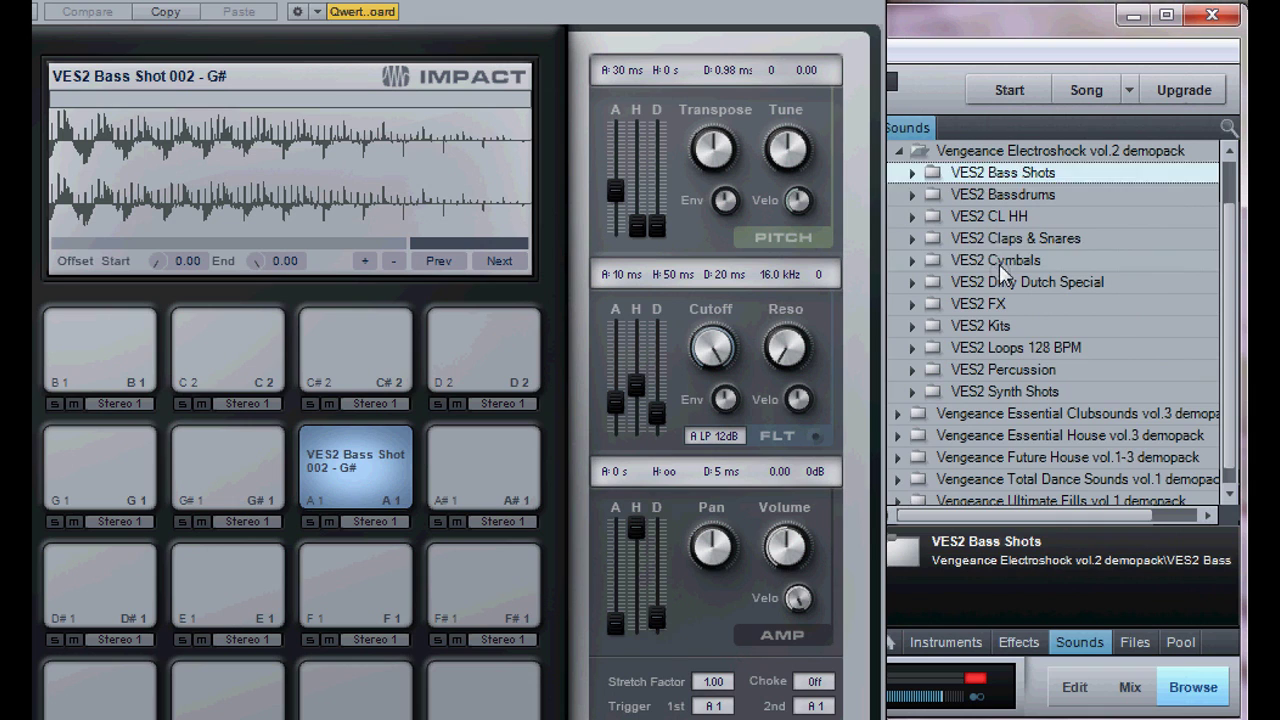
pyautogui.doubleClick(1000, 262)
pyautogui.doubleClick(1022, 264)
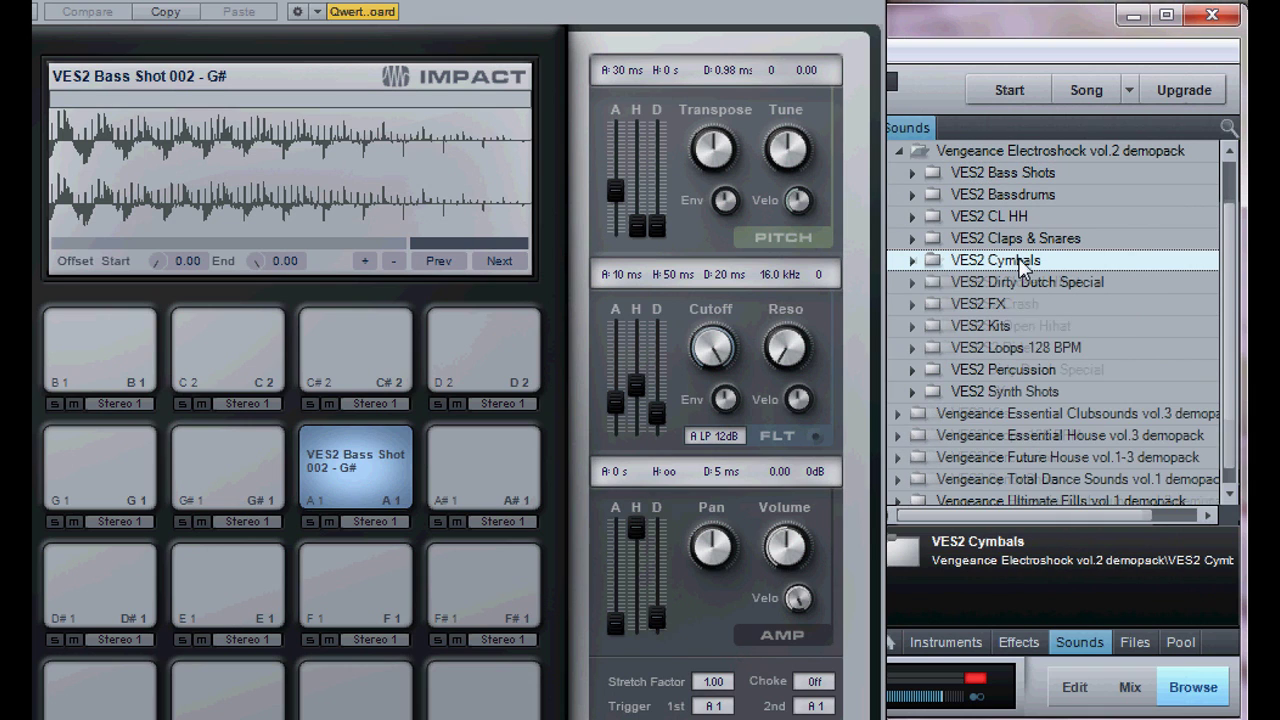
pyautogui.doubleClick(1022, 282)
pyautogui.doubleClick(1022, 304)
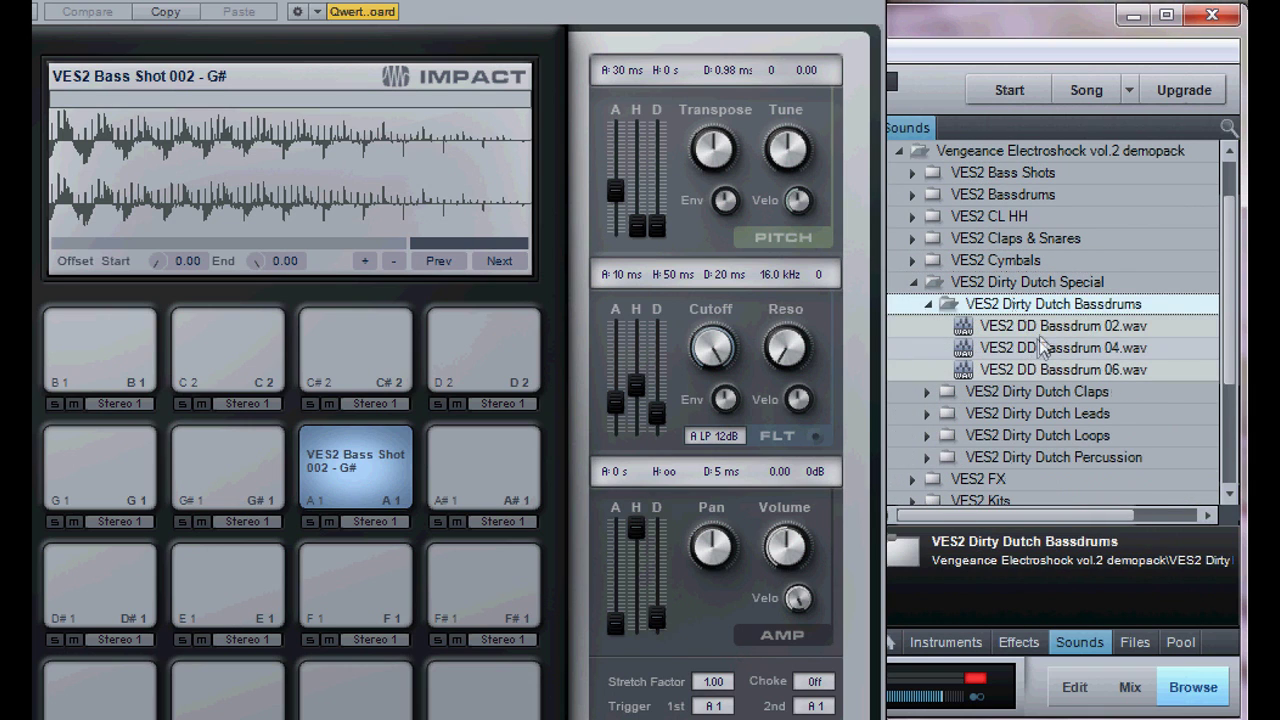
pyautogui.moveTo(1040, 328); pyautogui.dragTo(380, 371)
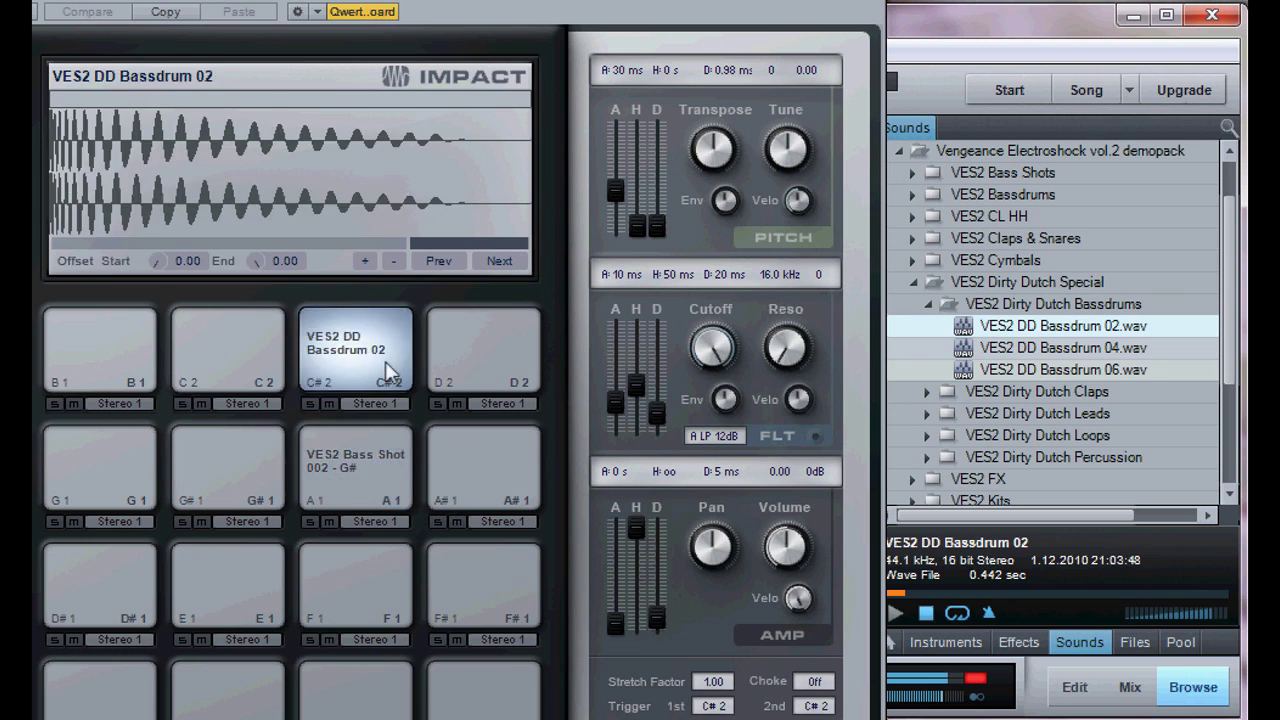
pyautogui.click(374, 403)
pyautogui.click(374, 403)
# Load VES2 DD Clap 02 from Dirty Dutch Claps onto pad F1 and audition the loaded pads.
pyautogui.doubleClick(1103, 392)
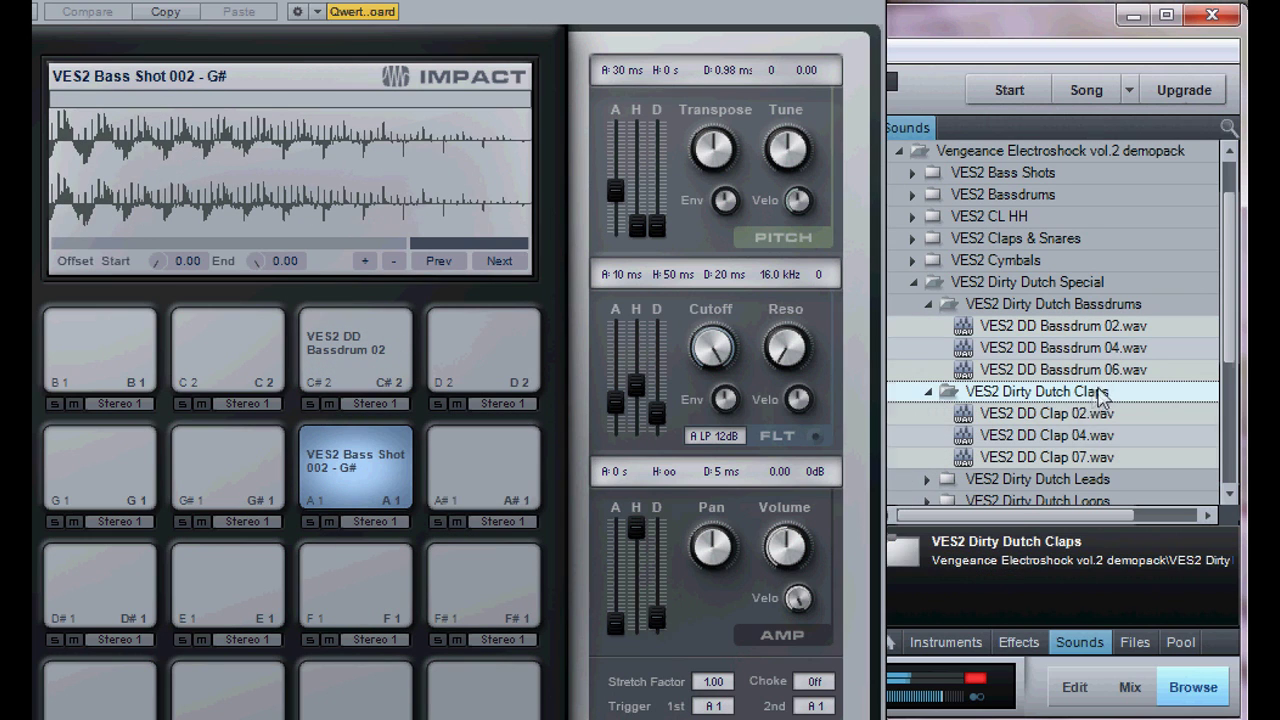
pyautogui.moveTo(1055, 414); pyautogui.dragTo(337, 571)
pyautogui.click(362, 472)
pyautogui.click(405, 315)
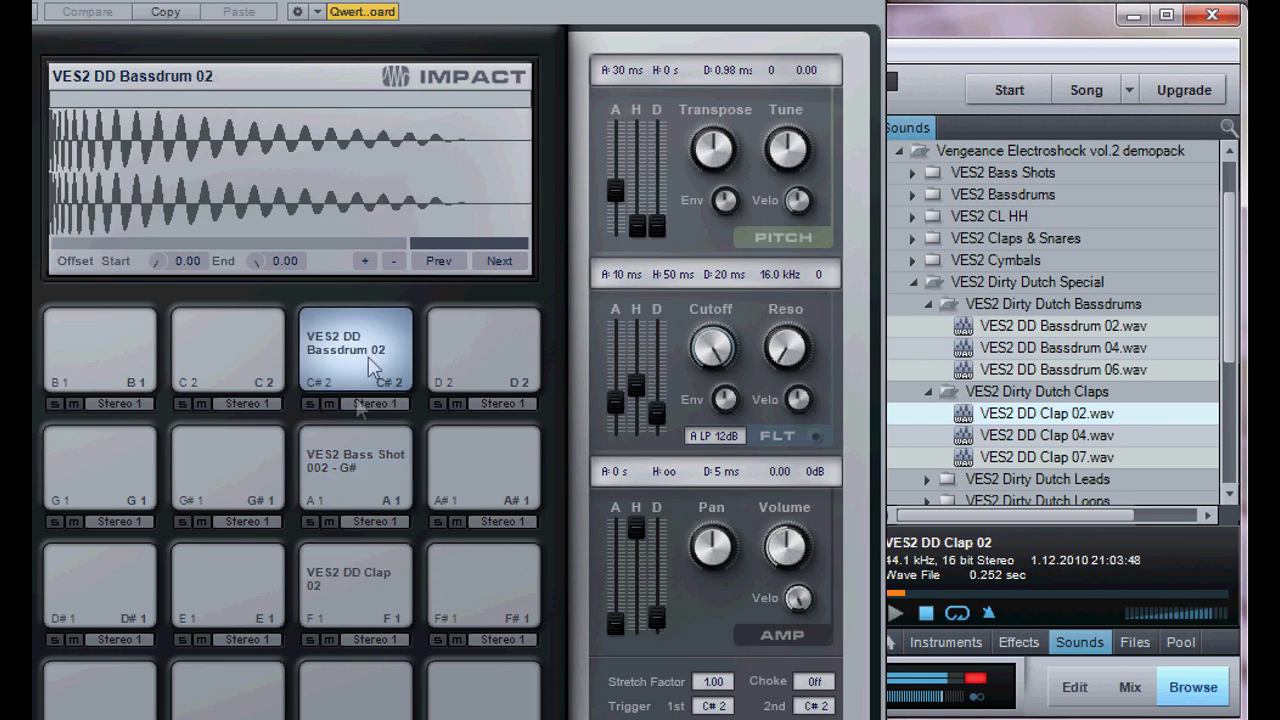
pyautogui.click(362, 472)
pyautogui.click(343, 585)
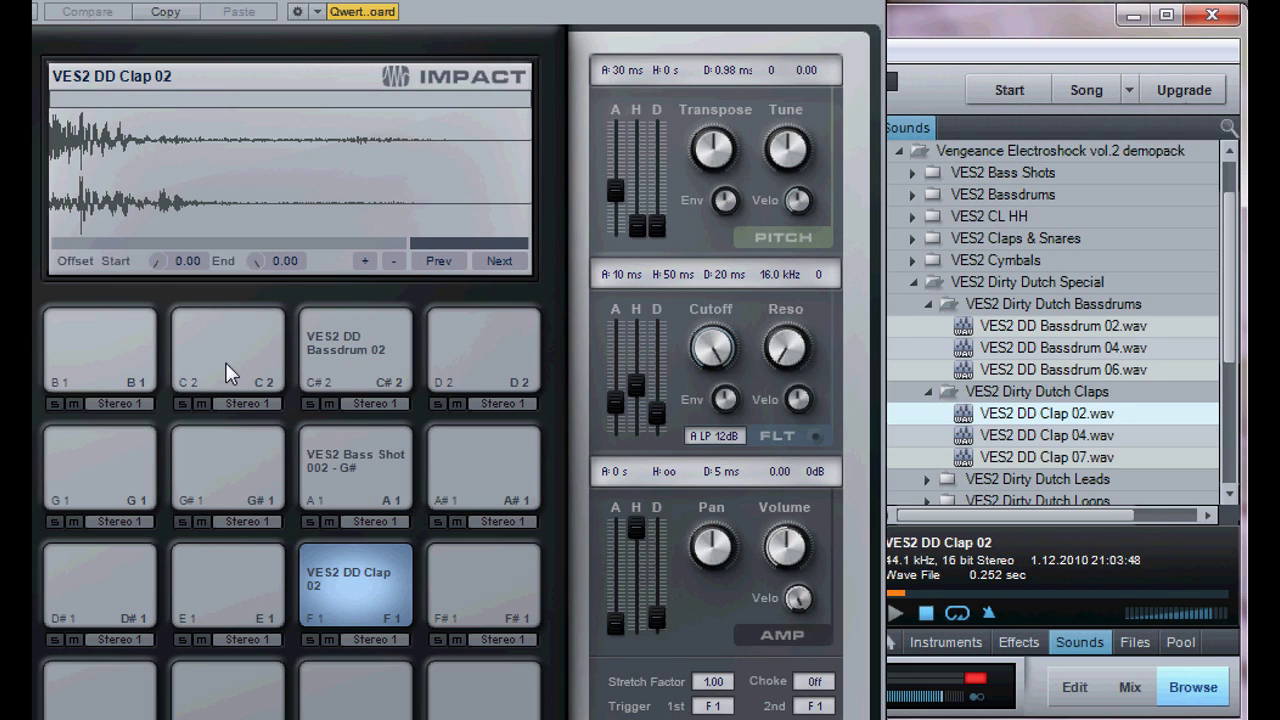
# Compare the C#2, A1 and F1 pad sounds, check A1's output routing, and close Impact.
pyautogui.click(398, 370)
pyautogui.click(300, 458)
pyautogui.click(222, 456)
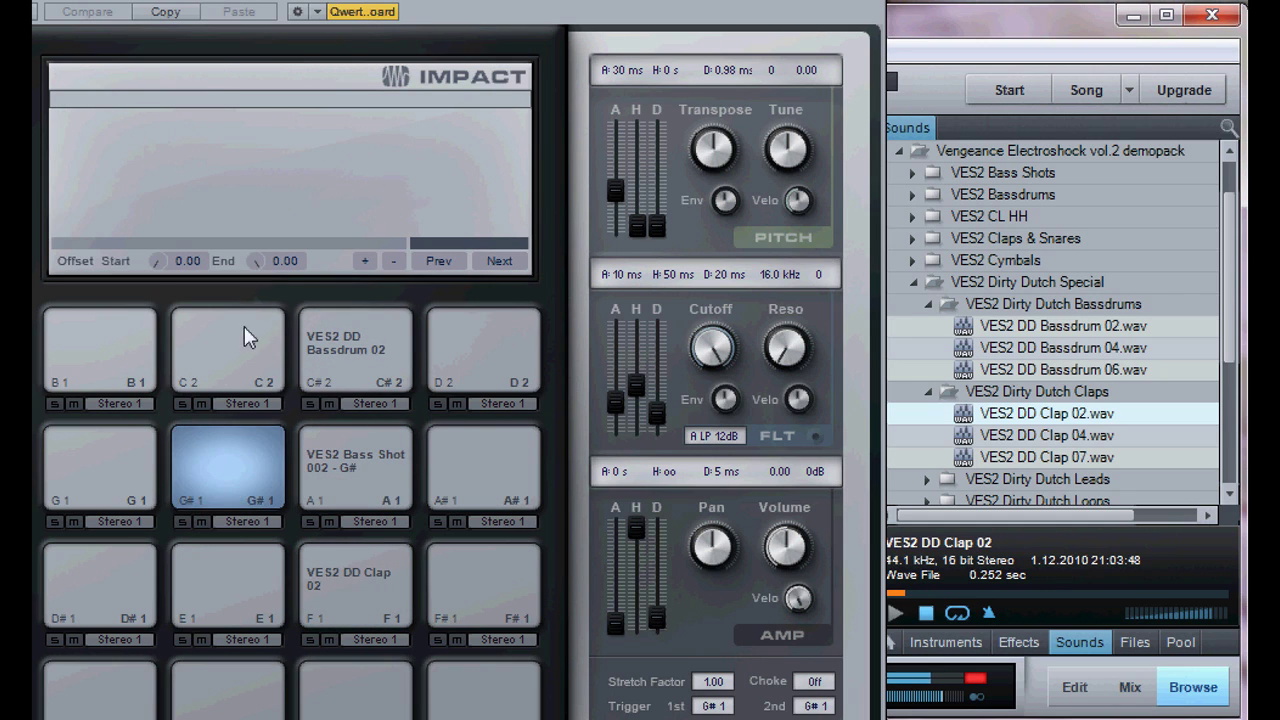
pyautogui.click(320, 338)
pyautogui.click(315, 455)
pyautogui.click(322, 327)
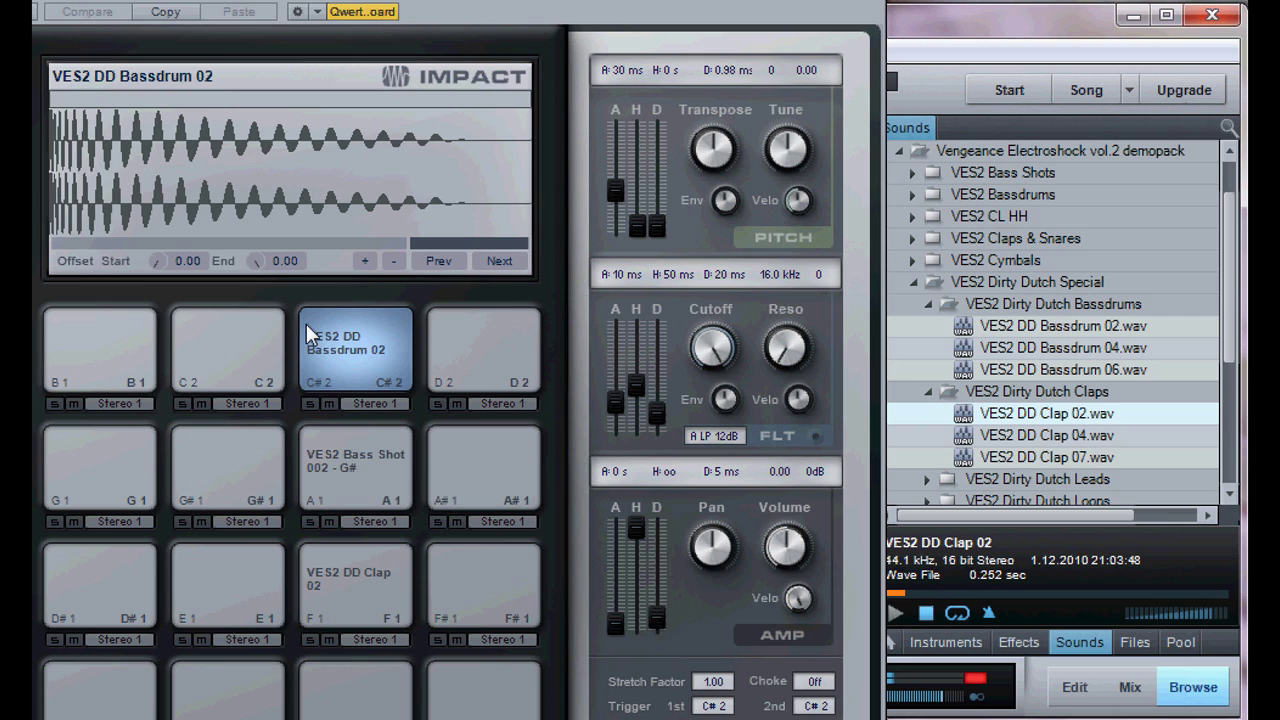
pyautogui.click(371, 486)
pyautogui.click(356, 521)
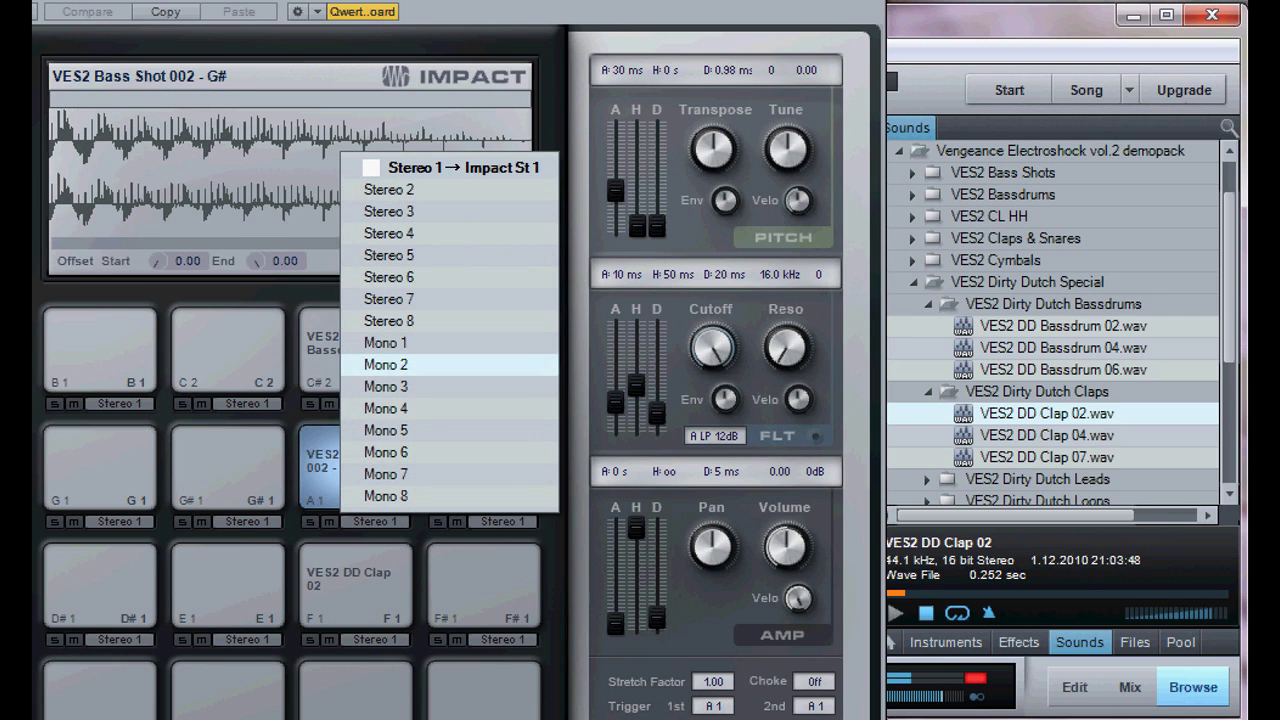
pyautogui.press('Escape')
pyautogui.hotkey('alt', 'F4')
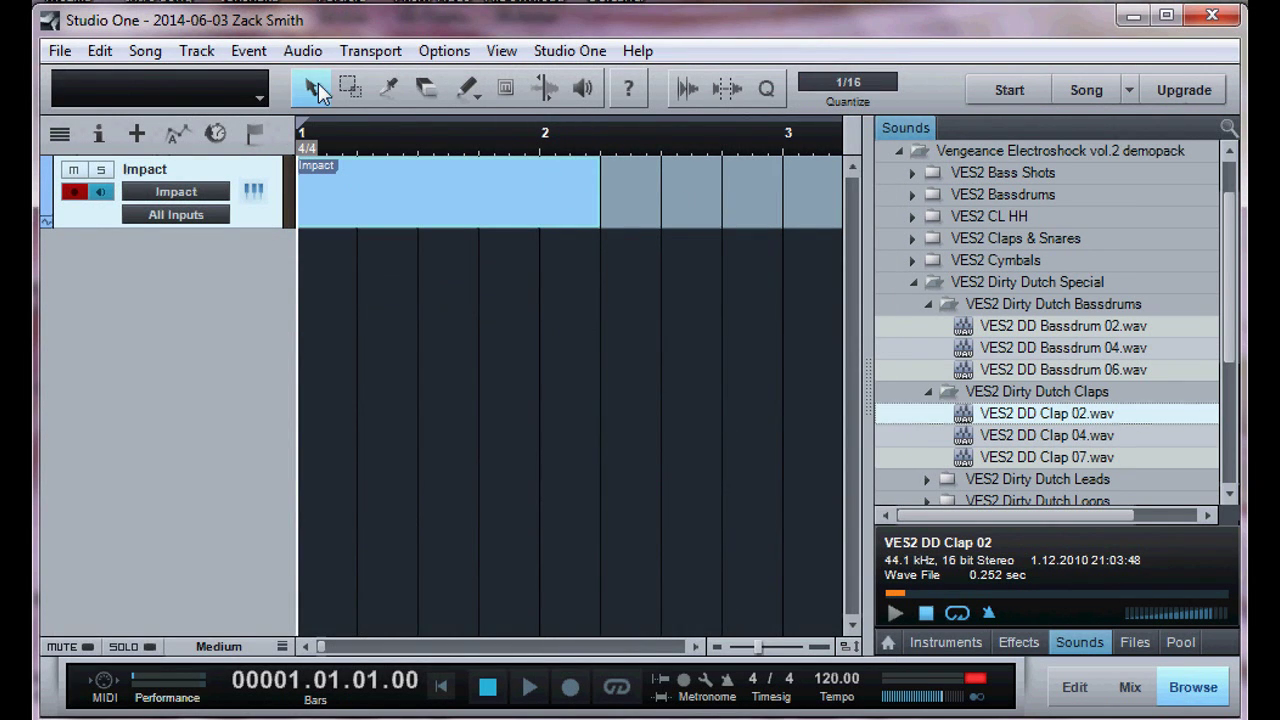
# Open the Impact part in the note editor with the Arrow tool and scroll to the drum sample rows.
pyautogui.moveTo(415, 180); pyautogui.dragTo(332, 207)
pyautogui.doubleClick(377, 190)
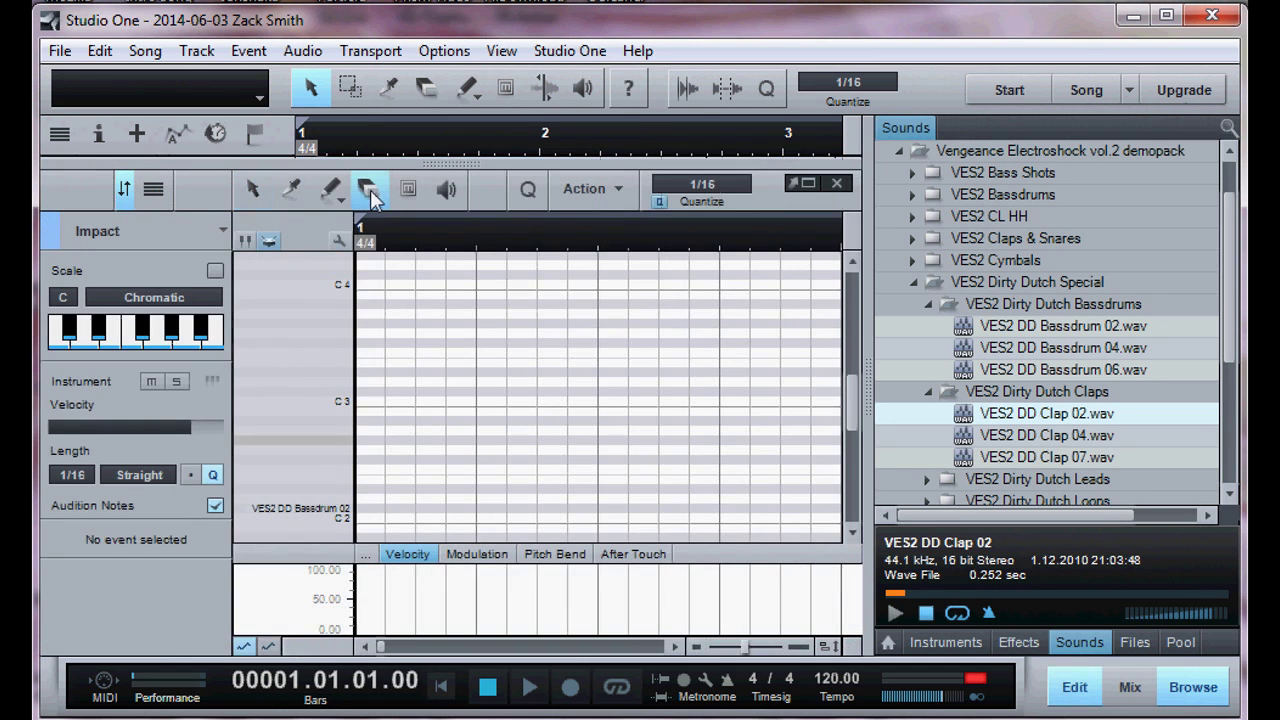
pyautogui.click(260, 188)
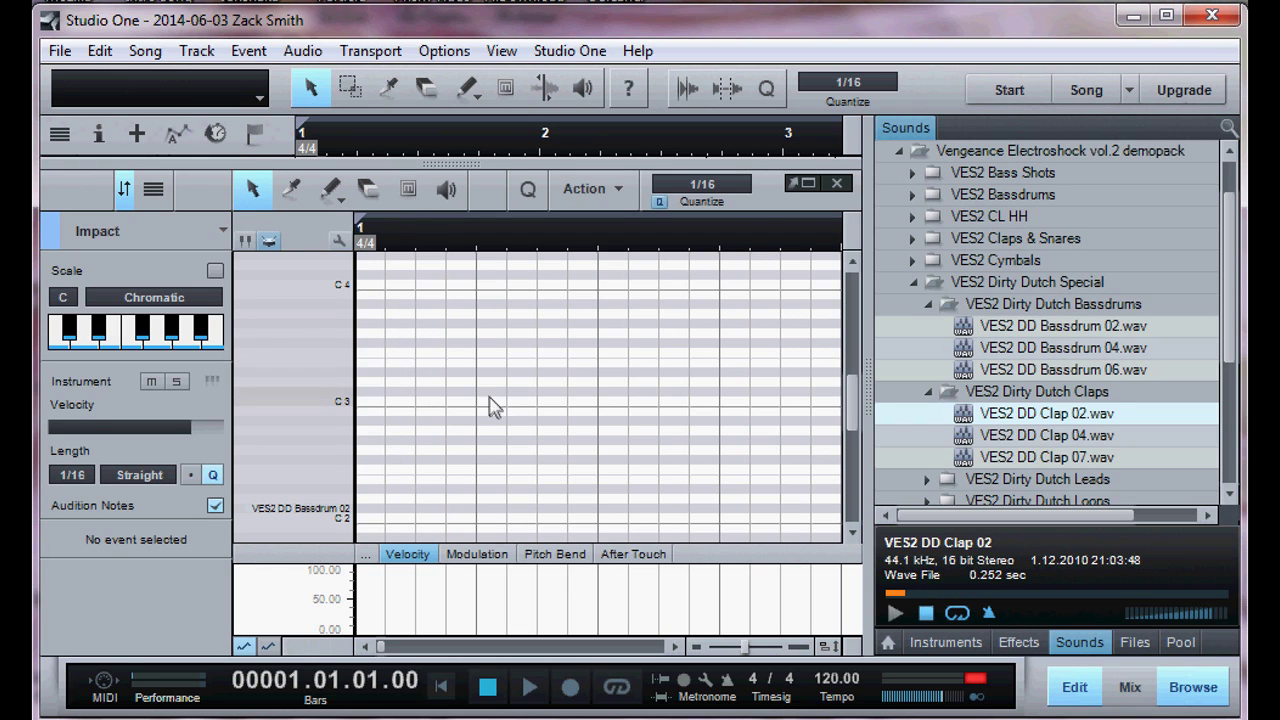
pyautogui.scroll(-3, 855, 532)
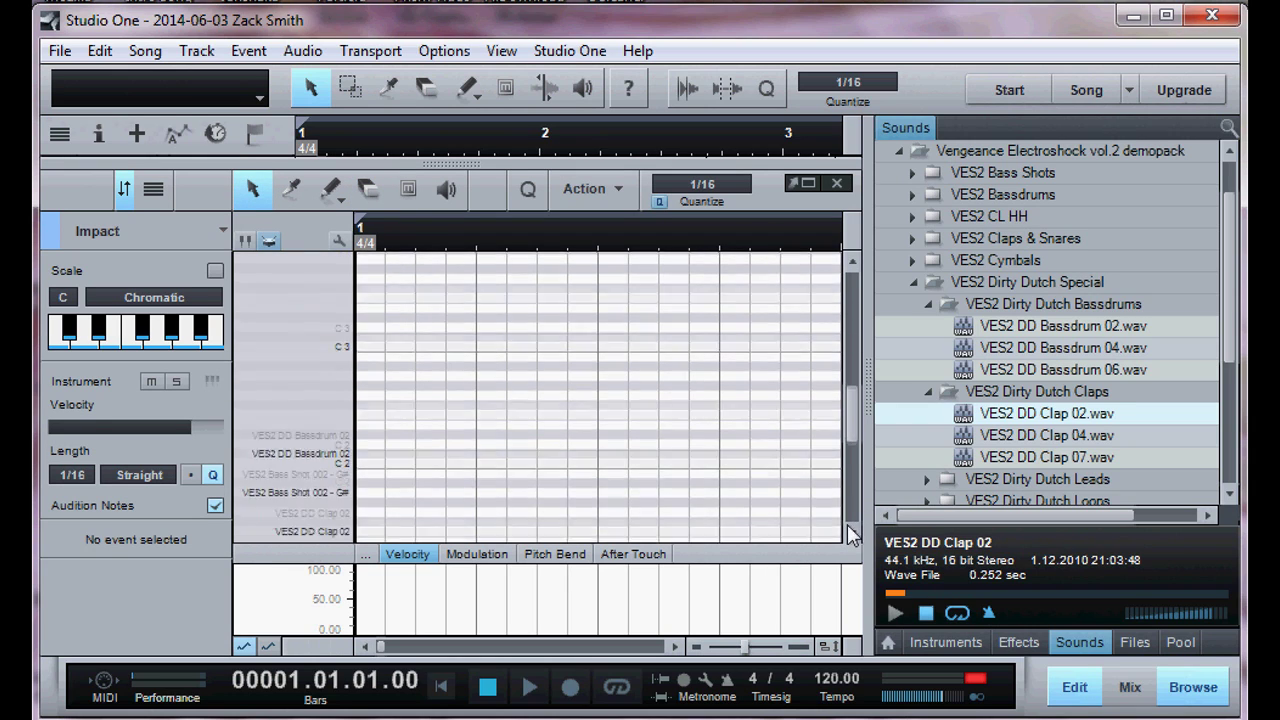
pyautogui.click(850, 530)
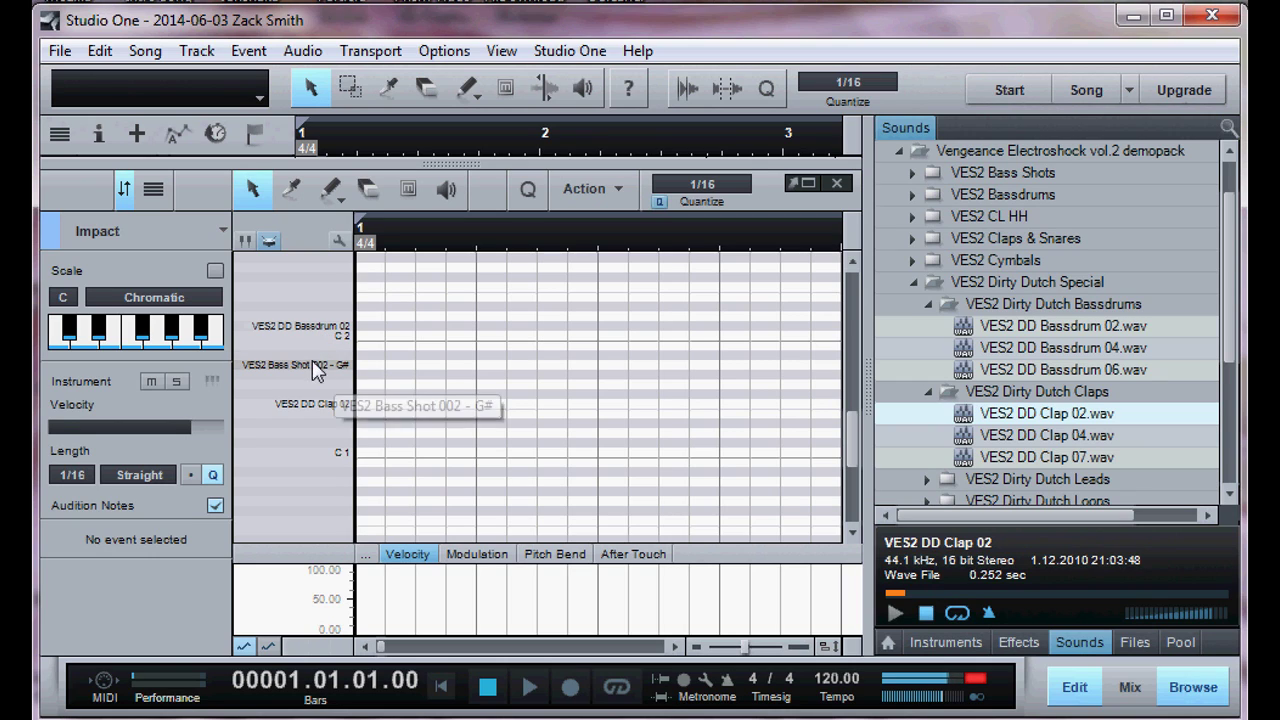
# Add two VES2 DD Bassdrum 02 notes in bar 1, one at 1.3.4, and play the part back.
pyautogui.click(320, 410)
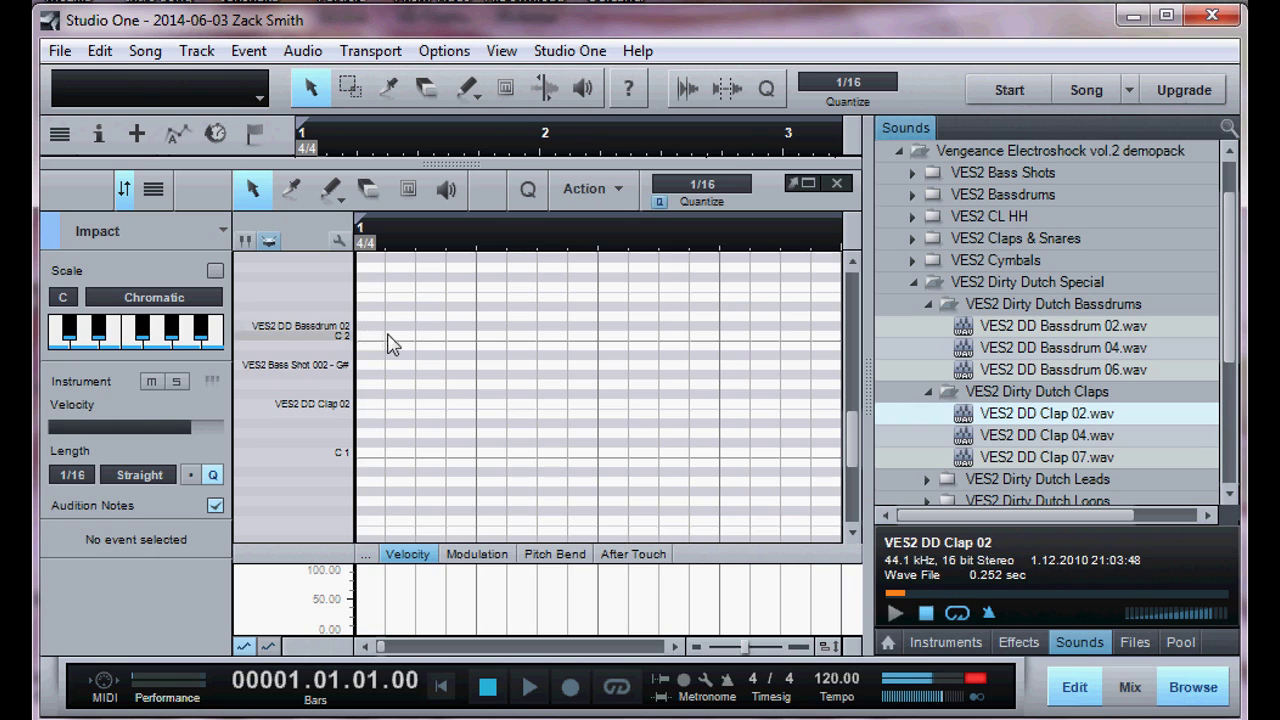
pyautogui.doubleClick(460, 325)
pyautogui.doubleClick(702, 325)
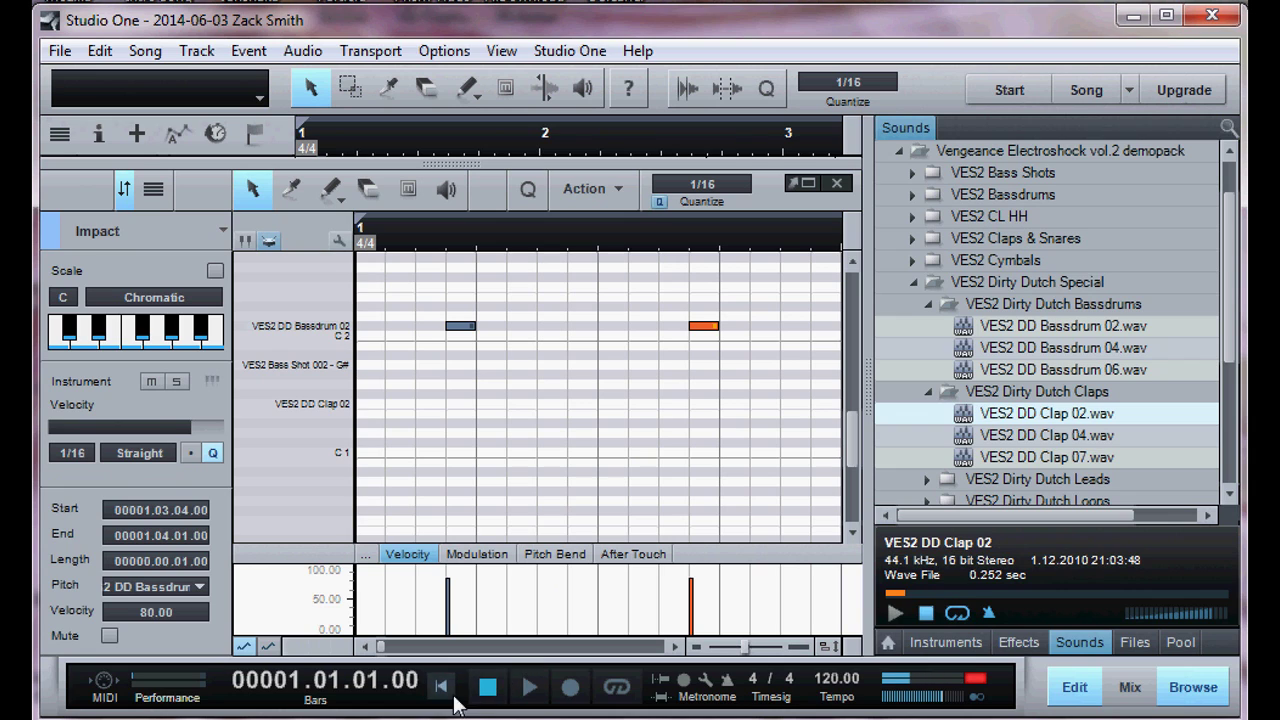
pyautogui.press('space')
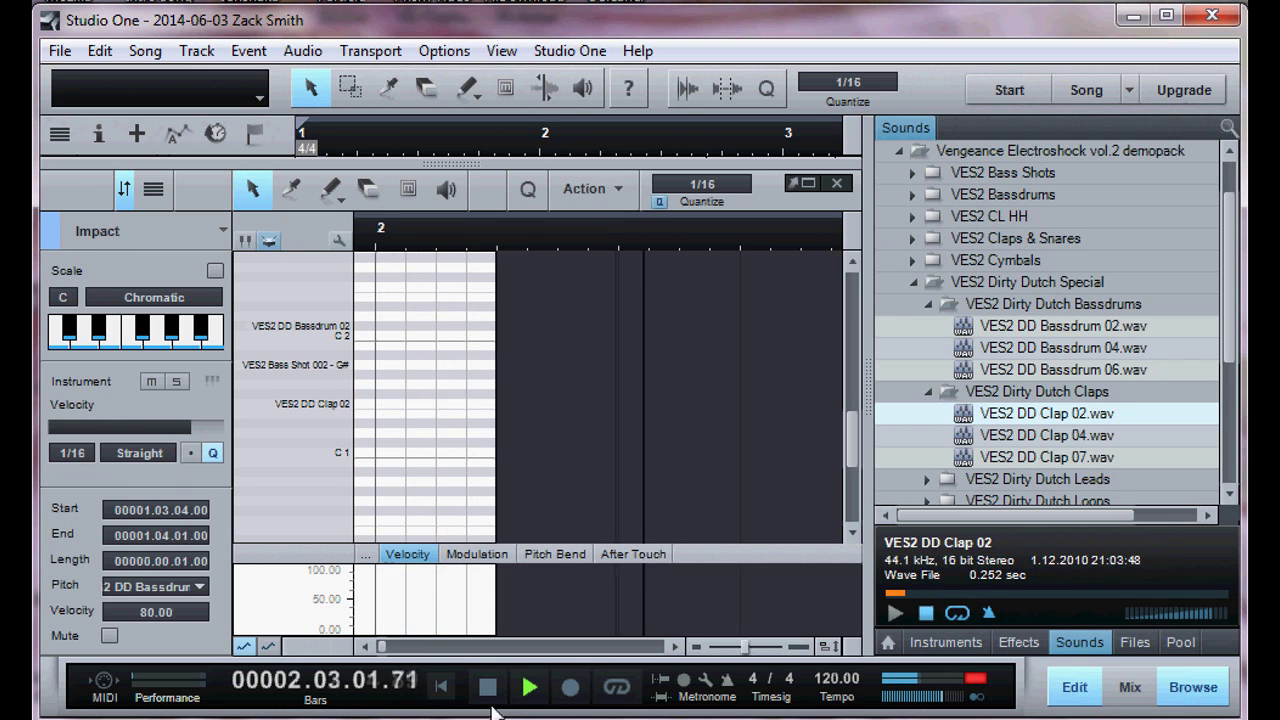
# Stop playback, select both bass drum notes, and add another bass drum note at 1.4.3.
pyautogui.click(490, 693)
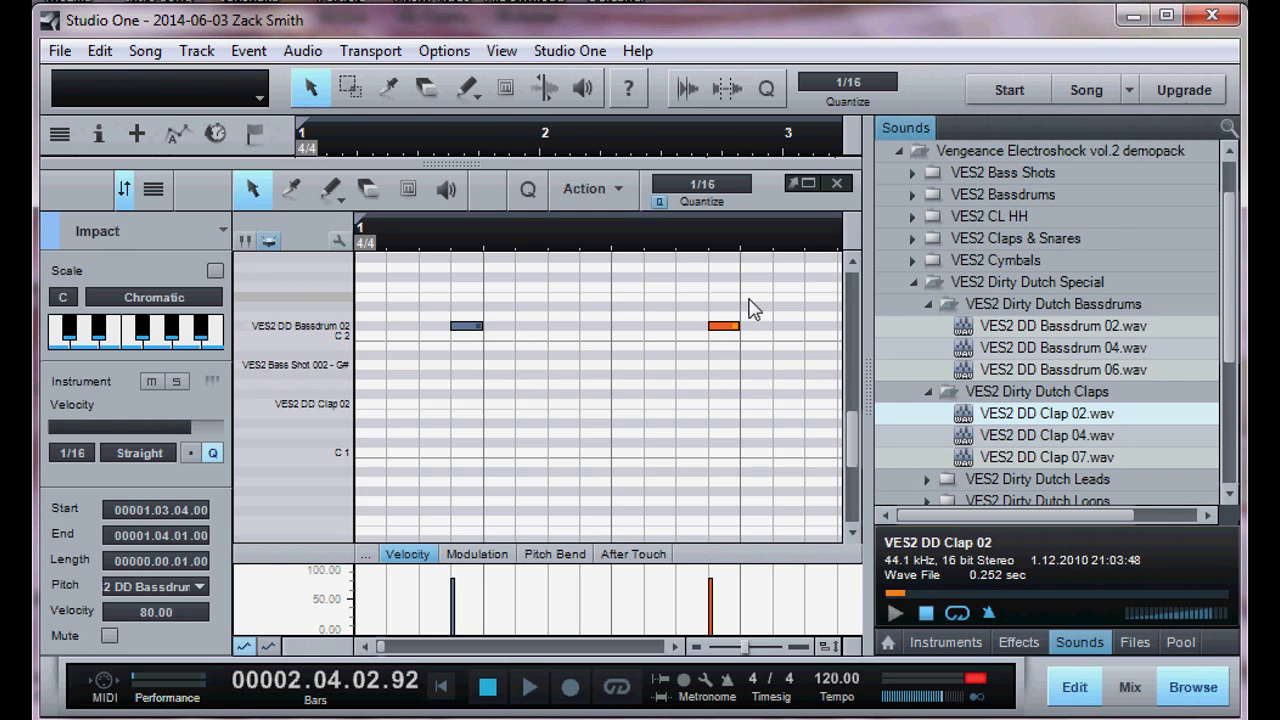
pyautogui.moveTo(768, 292); pyautogui.dragTo(252, 406)
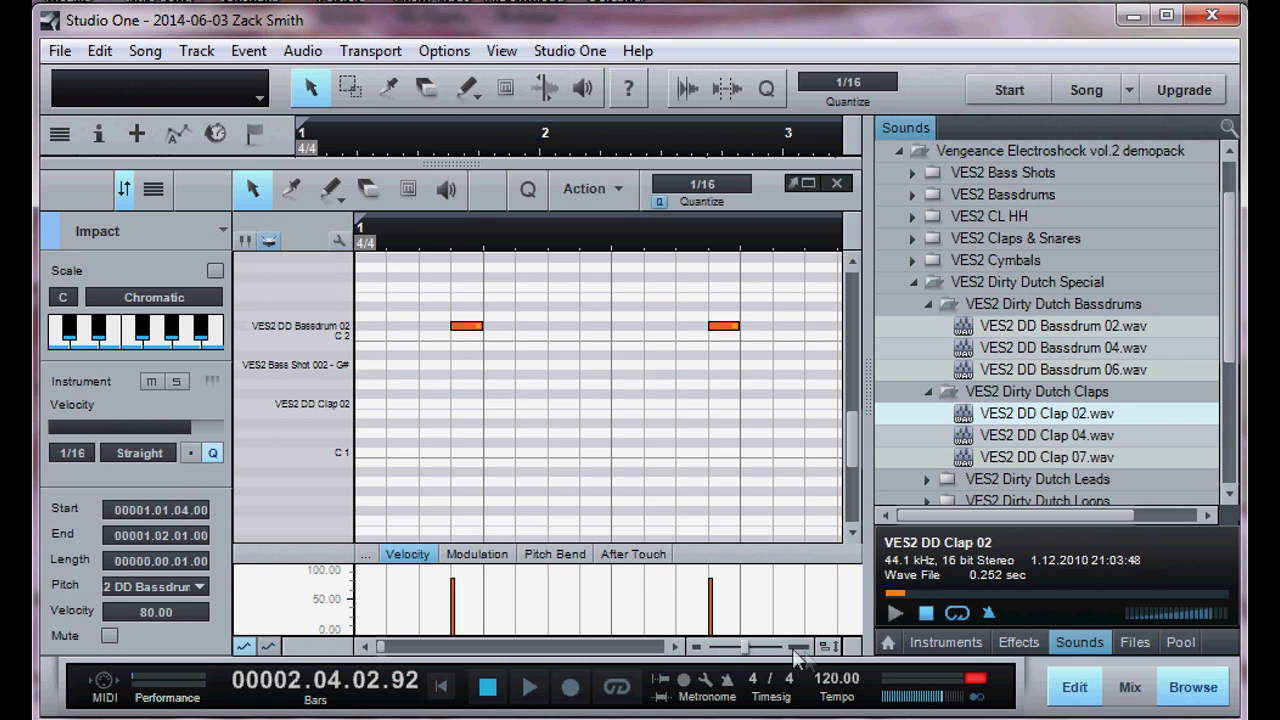
pyautogui.click(806, 232)
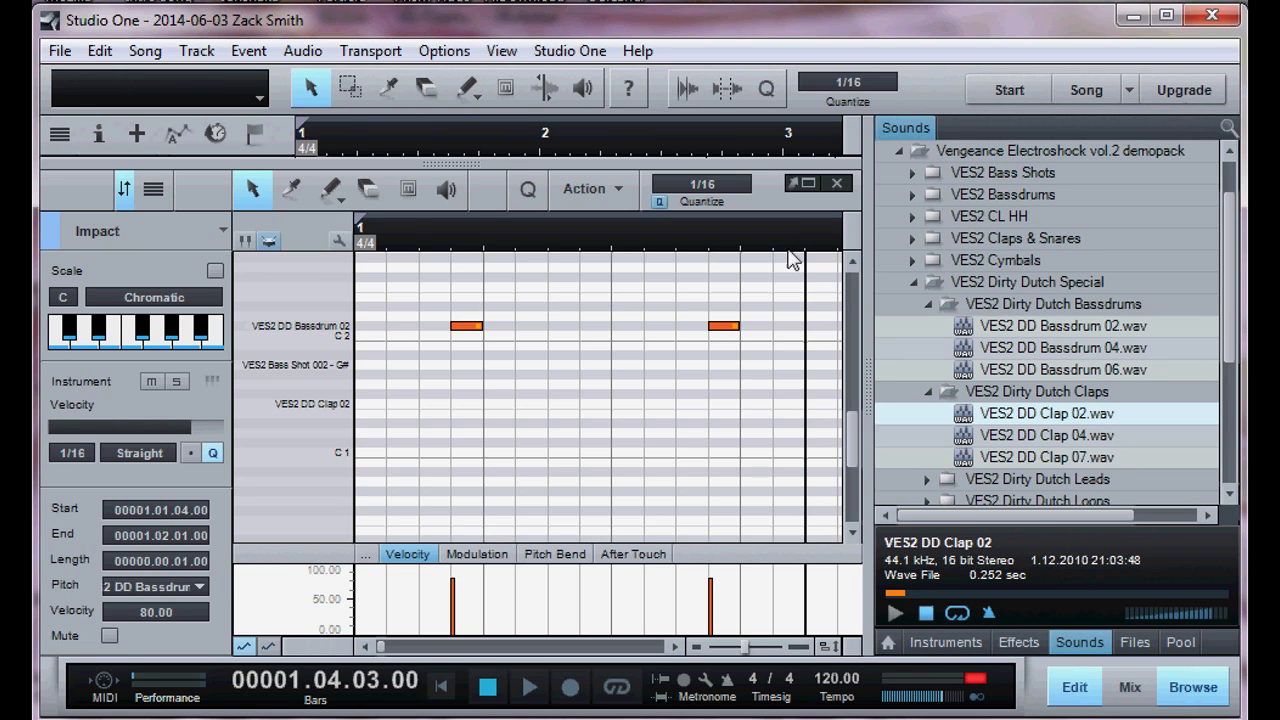
pyautogui.click(818, 326)
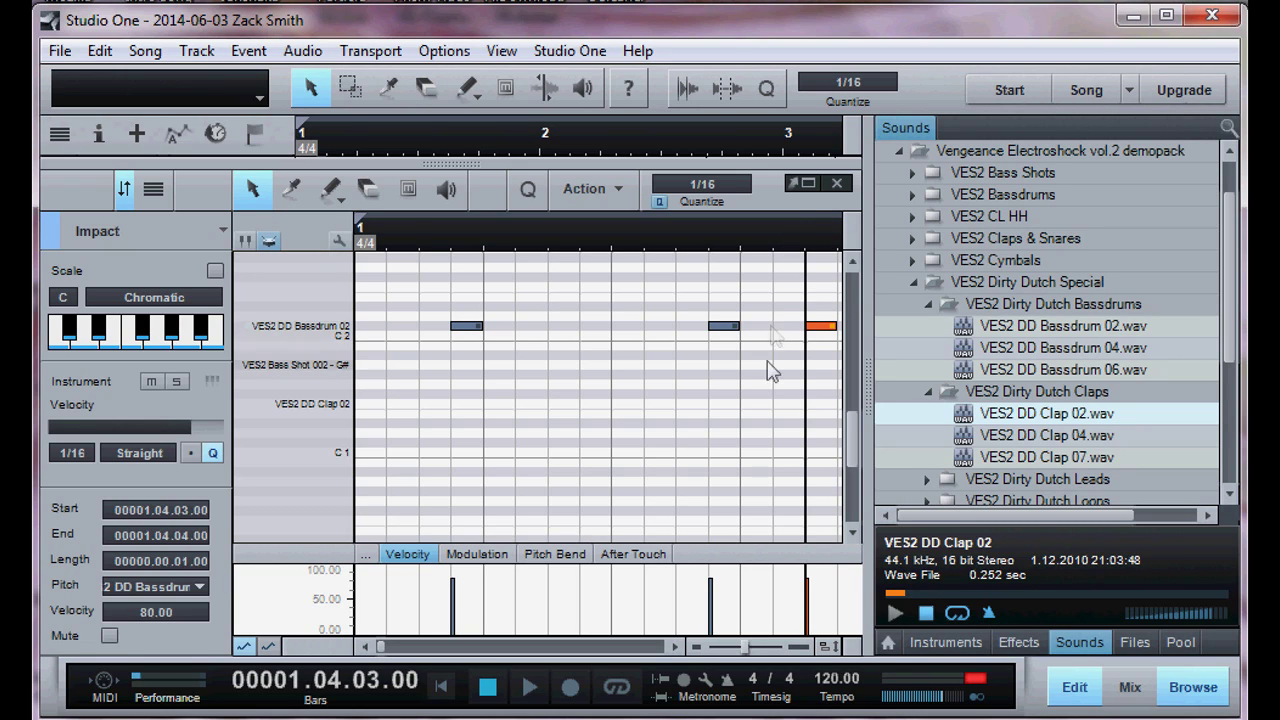
# Select the bar-1 bass drum note at 1.1.4 and delete it, leaving the part empty.
pyautogui.click(668, 647)
pyautogui.click(318, 632)
pyautogui.click(366, 647)
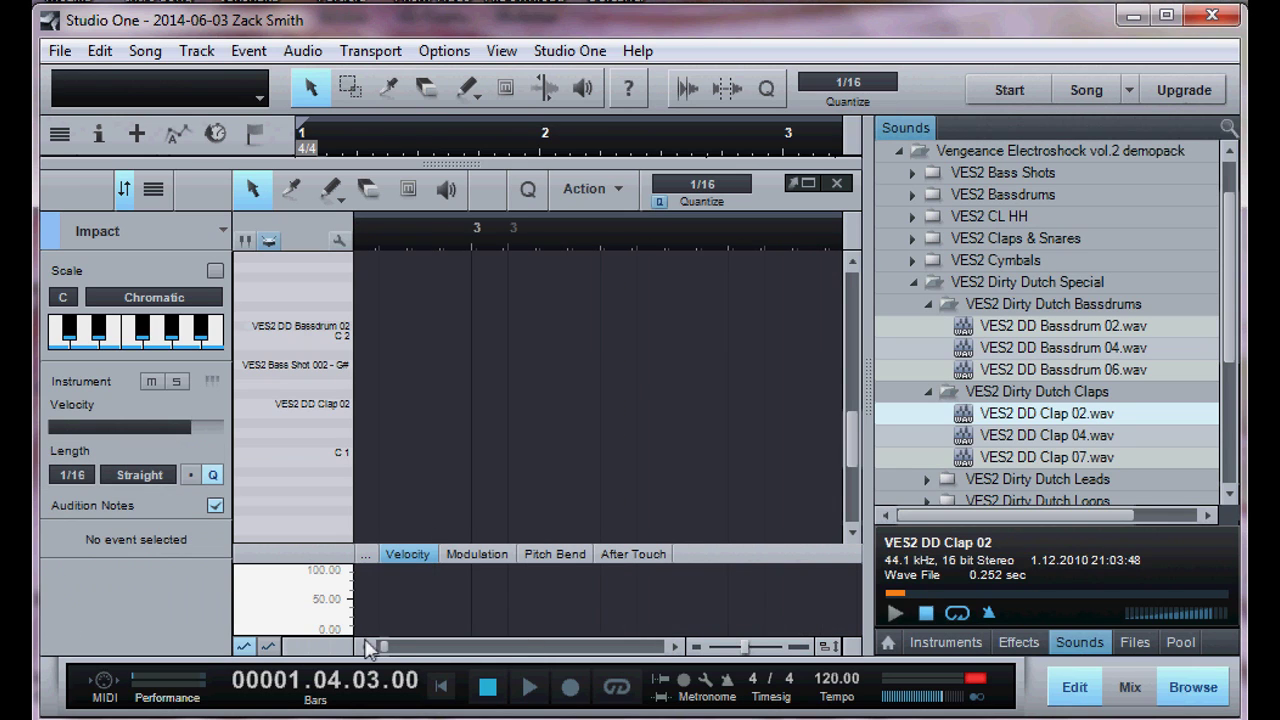
pyautogui.moveTo(376, 647); pyautogui.dragTo(366, 648)
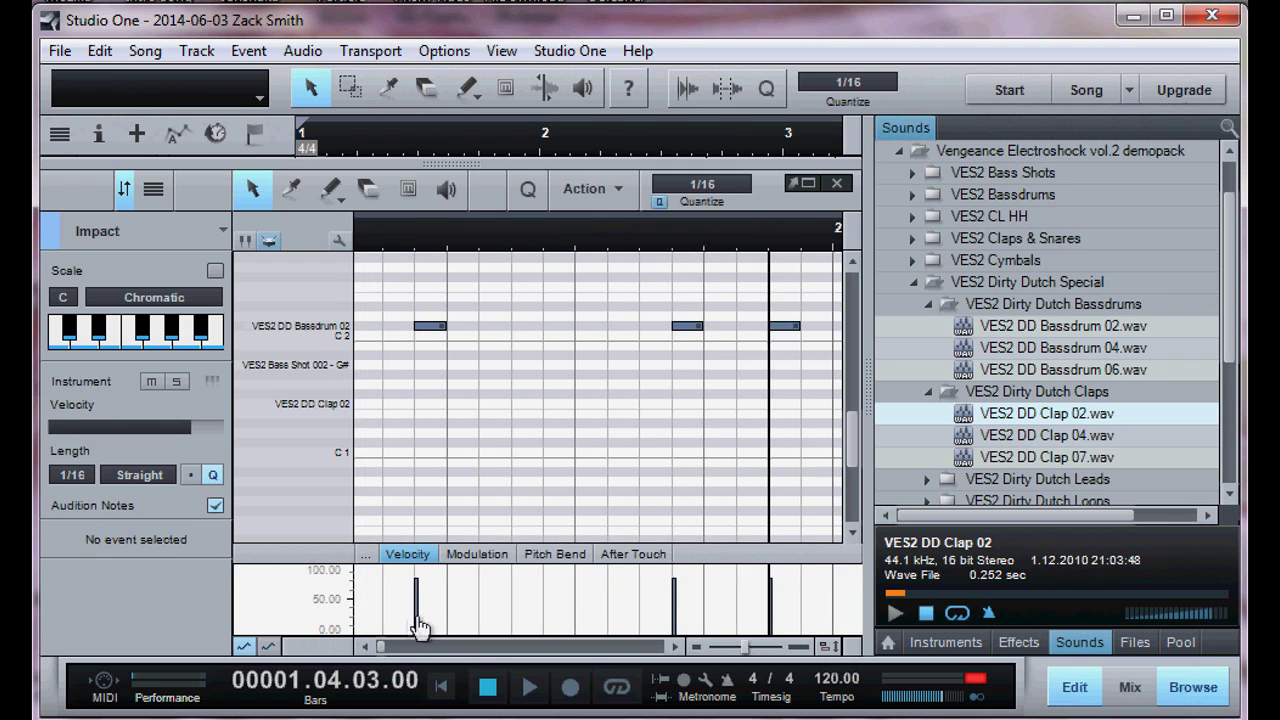
pyautogui.click(417, 605)
pyautogui.press('Delete')
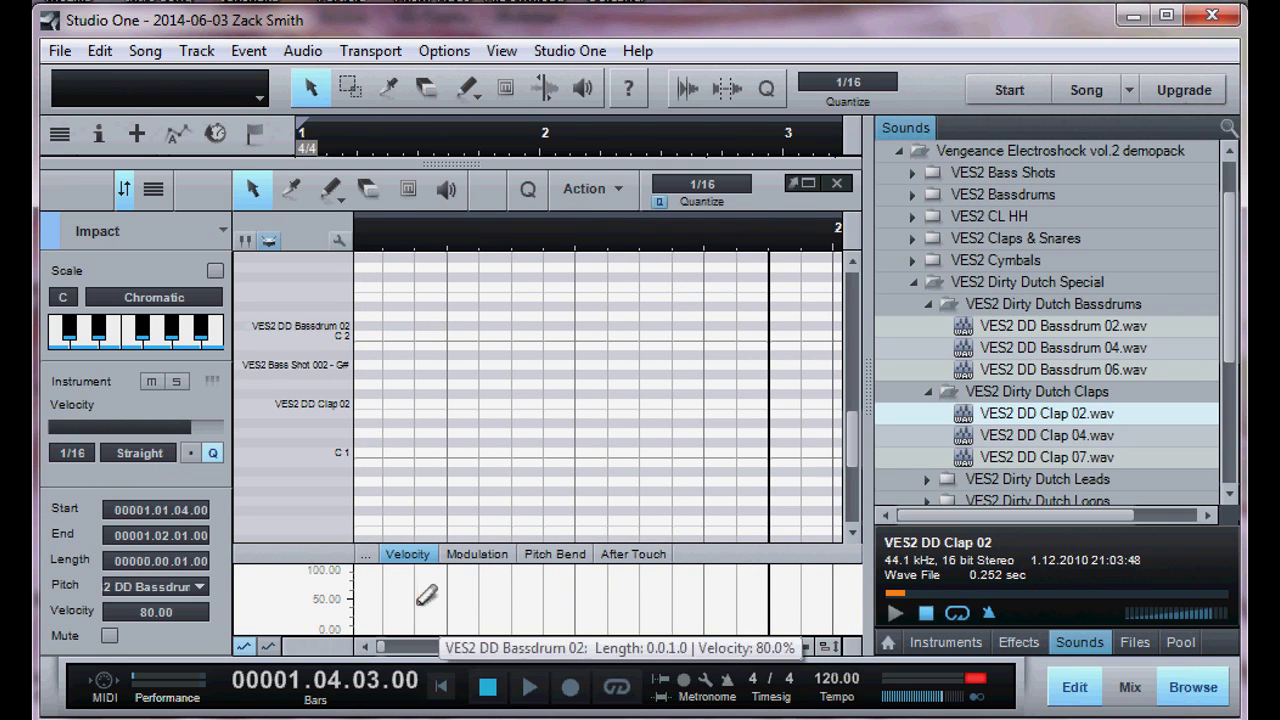
# Start recording and play eight VES2 DD Bassdrum 02 hits across bars 7–11.
pyautogui.click(368, 644)
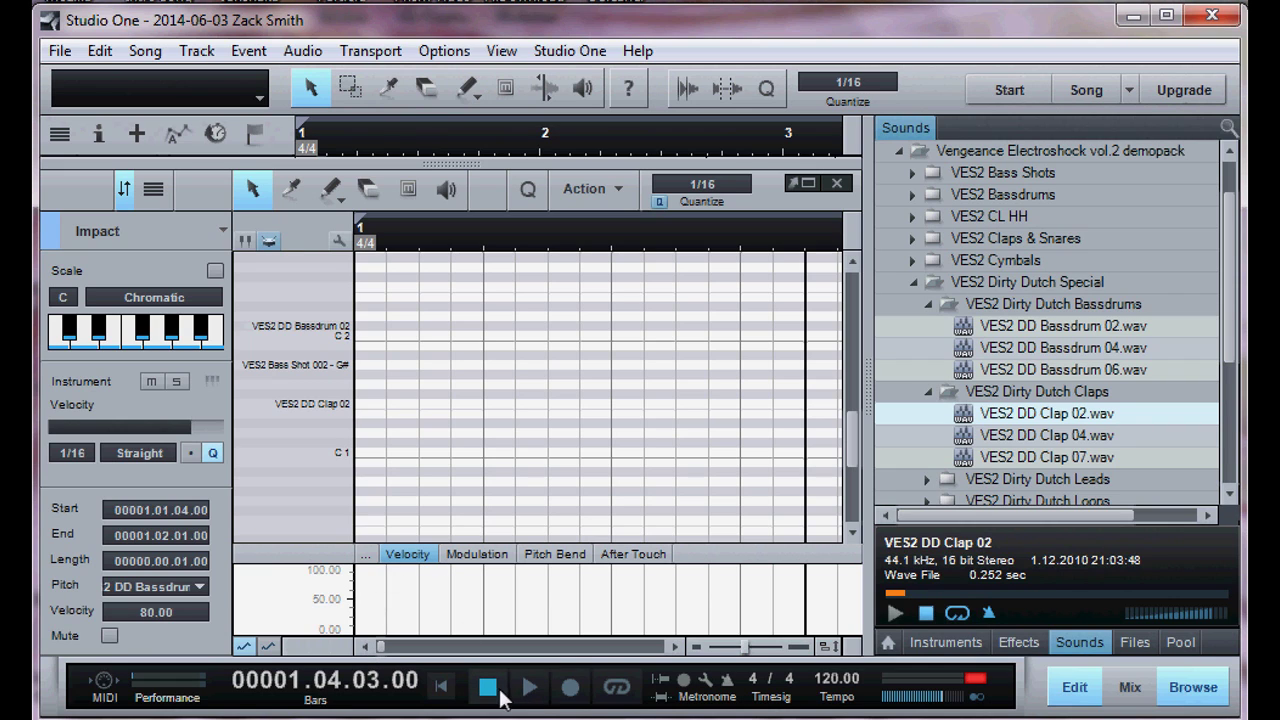
pyautogui.click(570, 688)
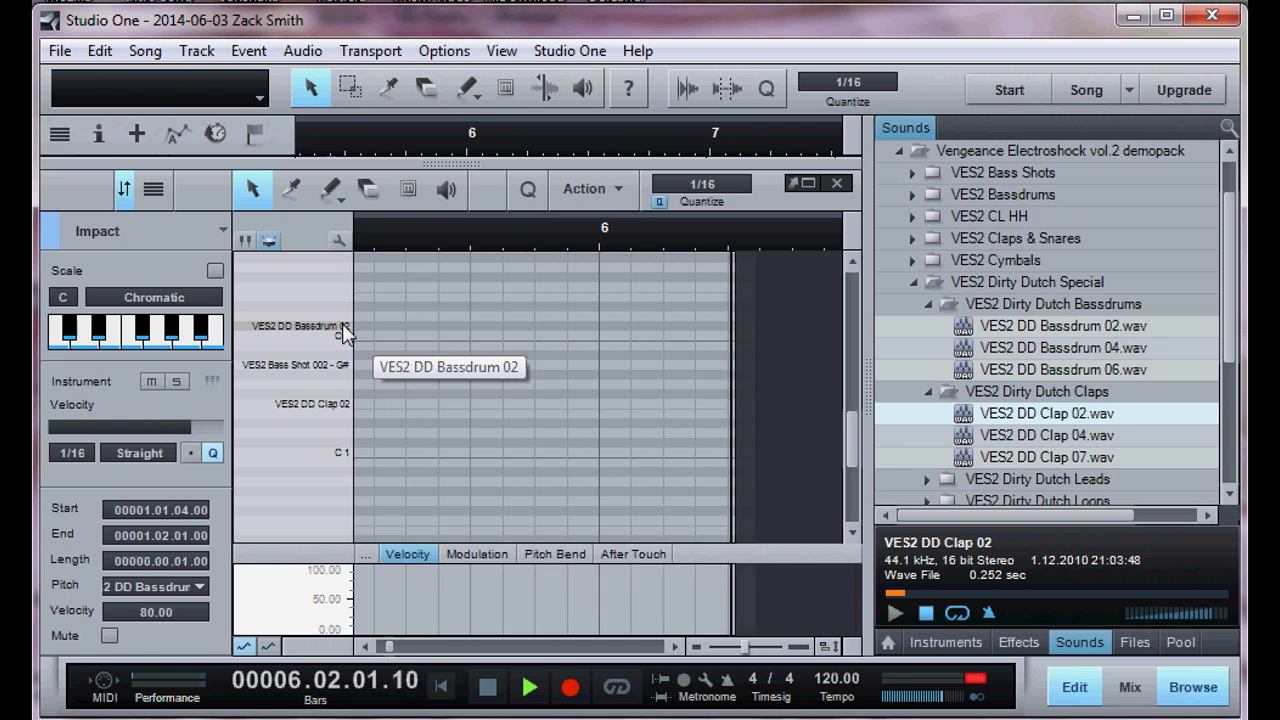
pyautogui.click(342, 325)
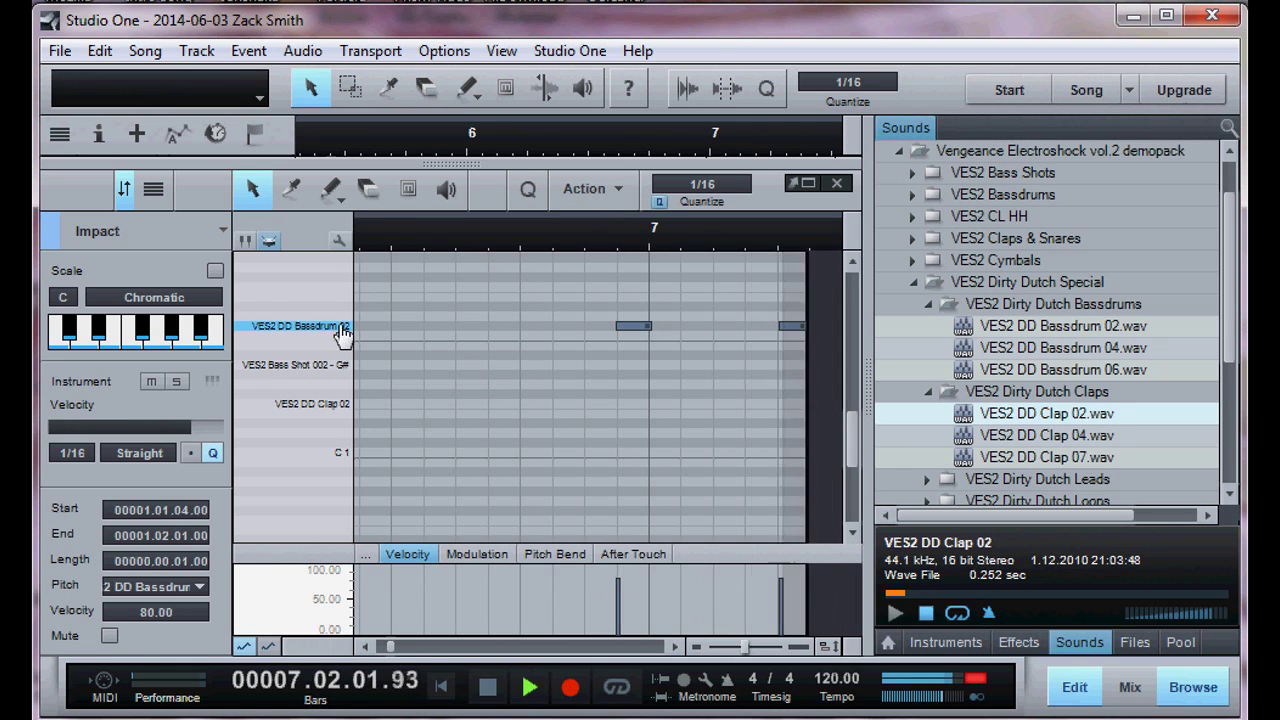
pyautogui.click(342, 325)
pyautogui.click(342, 325)
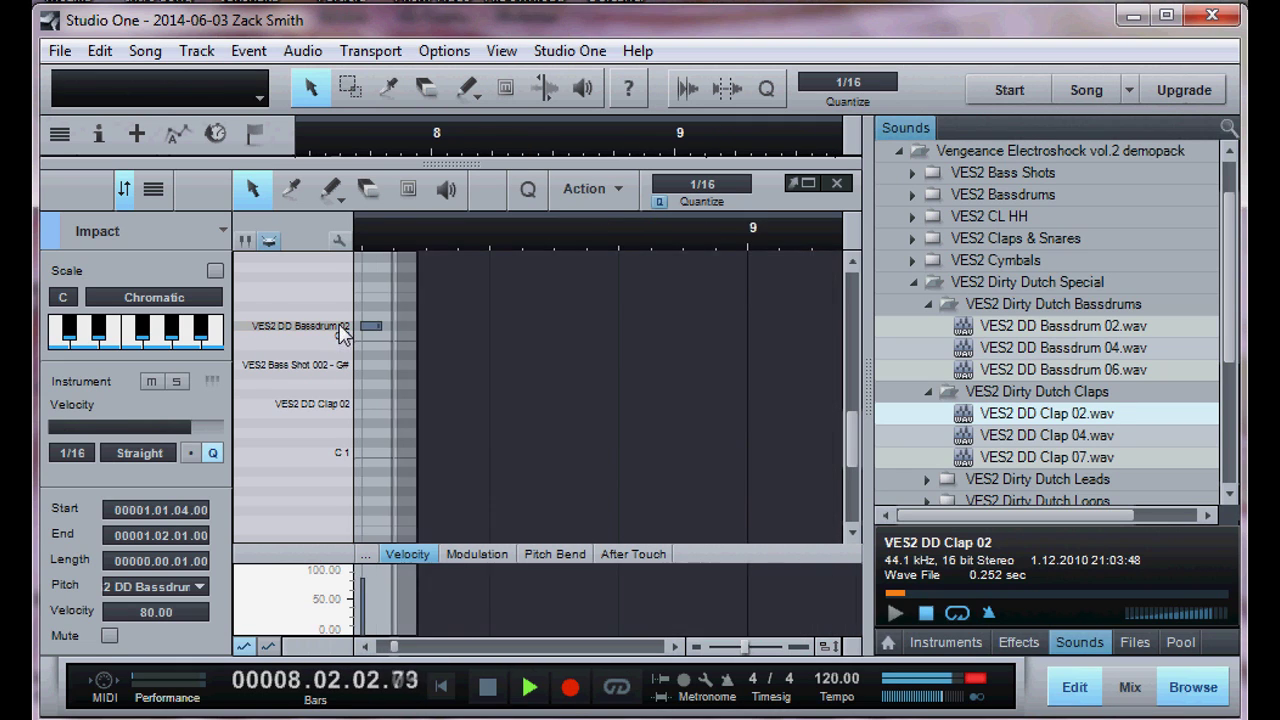
pyautogui.click(342, 325)
pyautogui.click(342, 325)
pyautogui.click(342, 325)
pyautogui.click(342, 325)
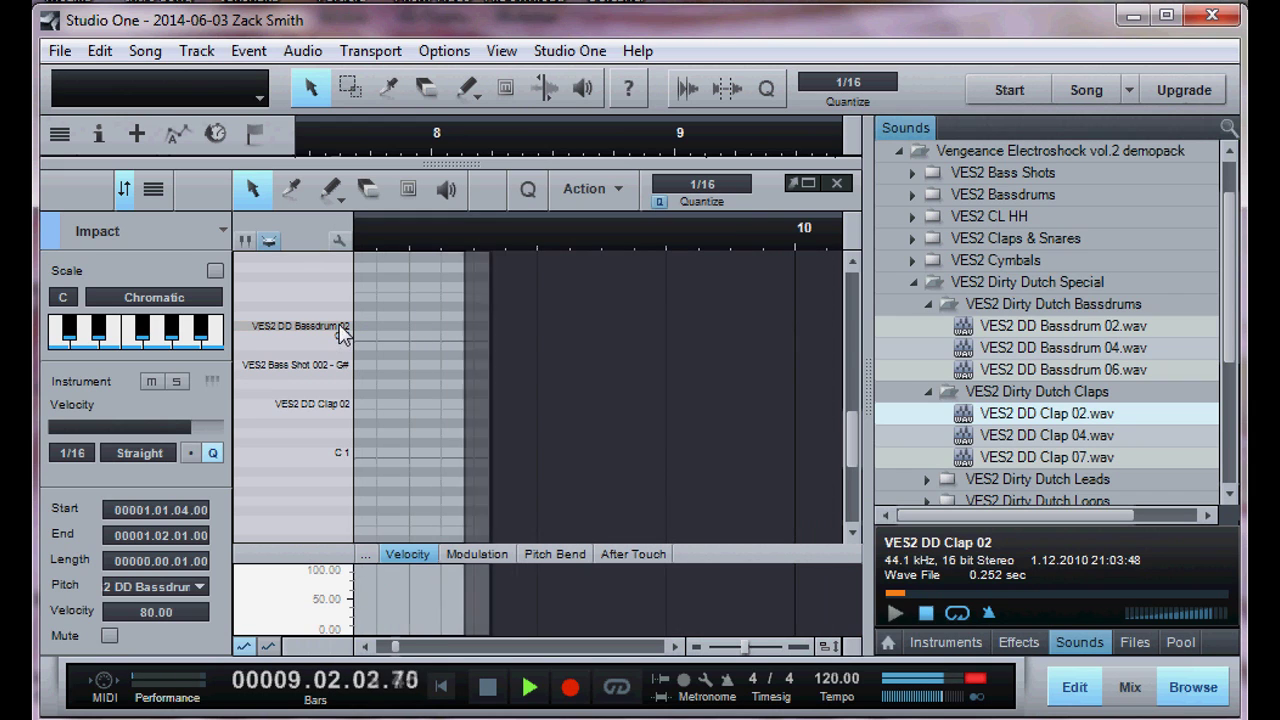
pyautogui.click(342, 325)
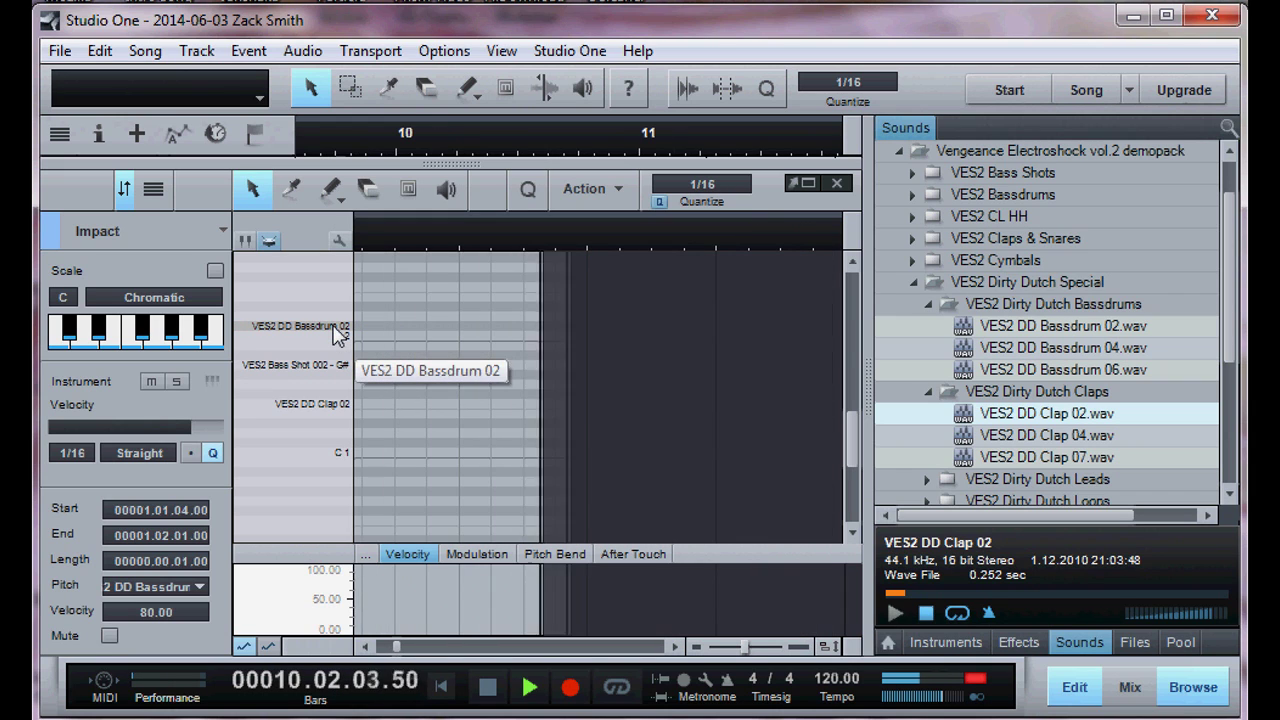
pyautogui.click(342, 325)
pyautogui.click(342, 325)
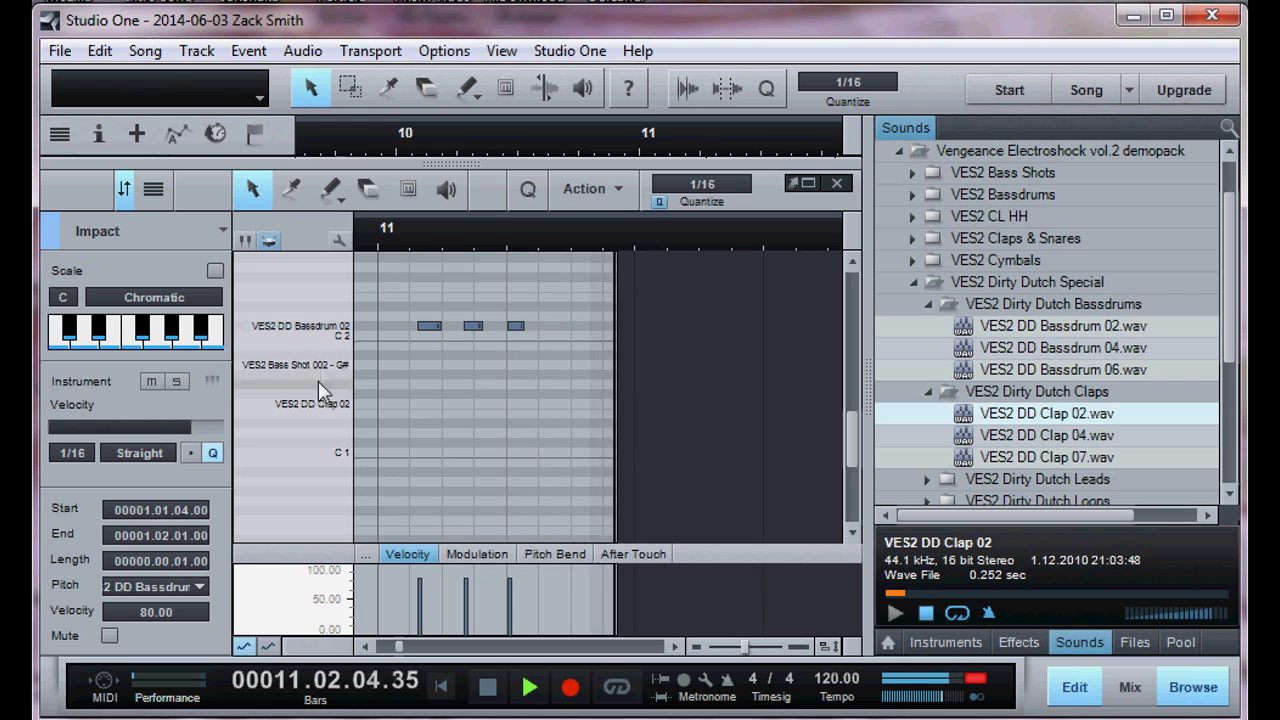
# Record two VES2 Bass Shot 002 hits and a VES2 DD Clap 02 hit, then stop recording.
pyautogui.click(337, 365)
pyautogui.click(340, 364)
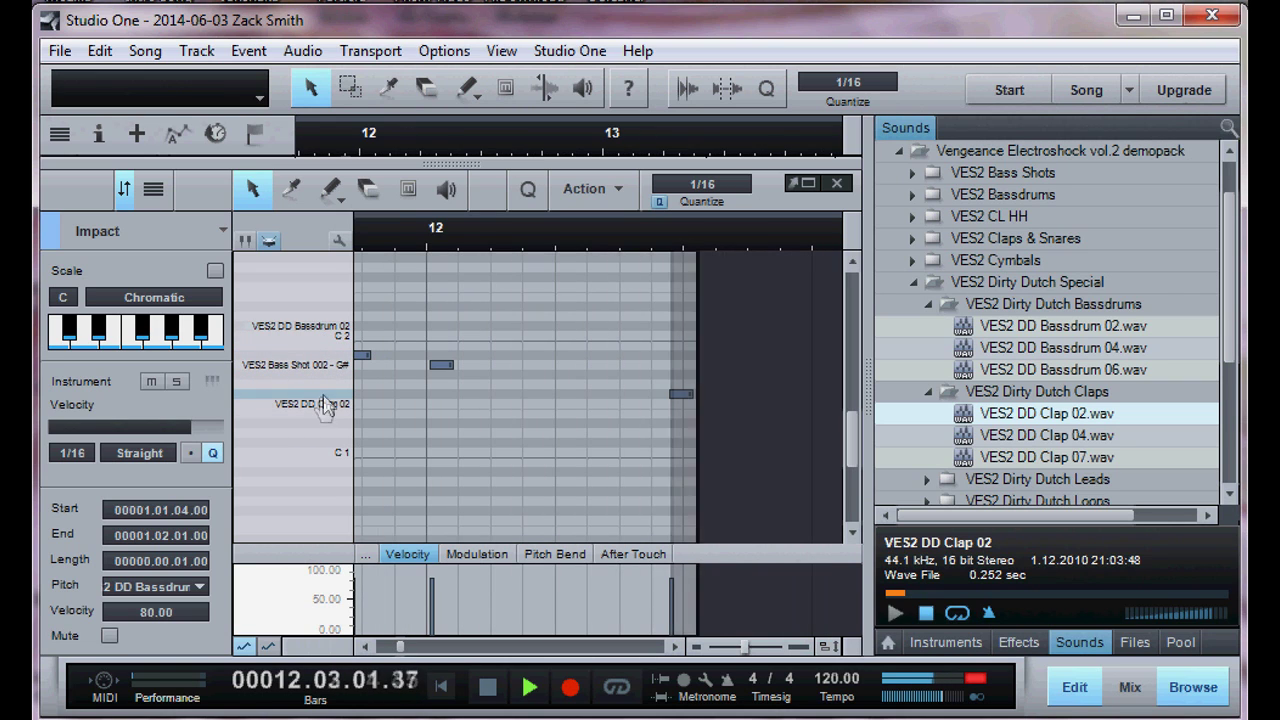
pyautogui.click(318, 404)
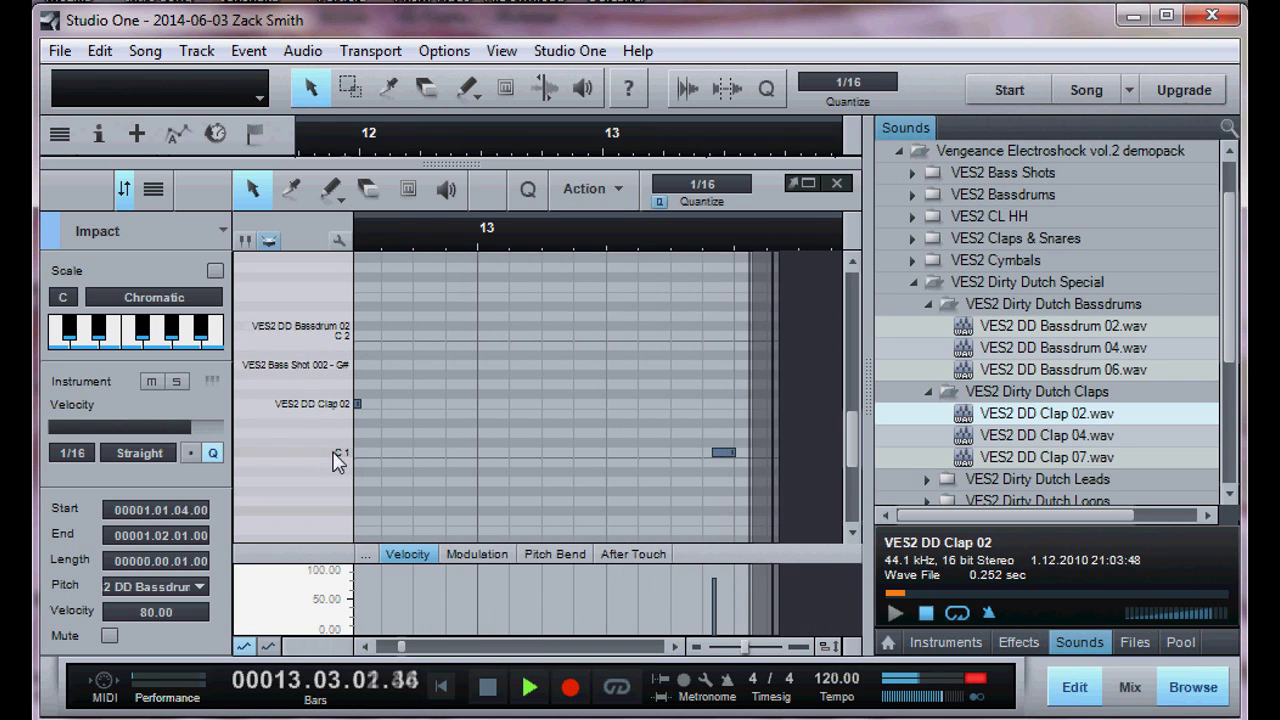
pyautogui.click(494, 690)
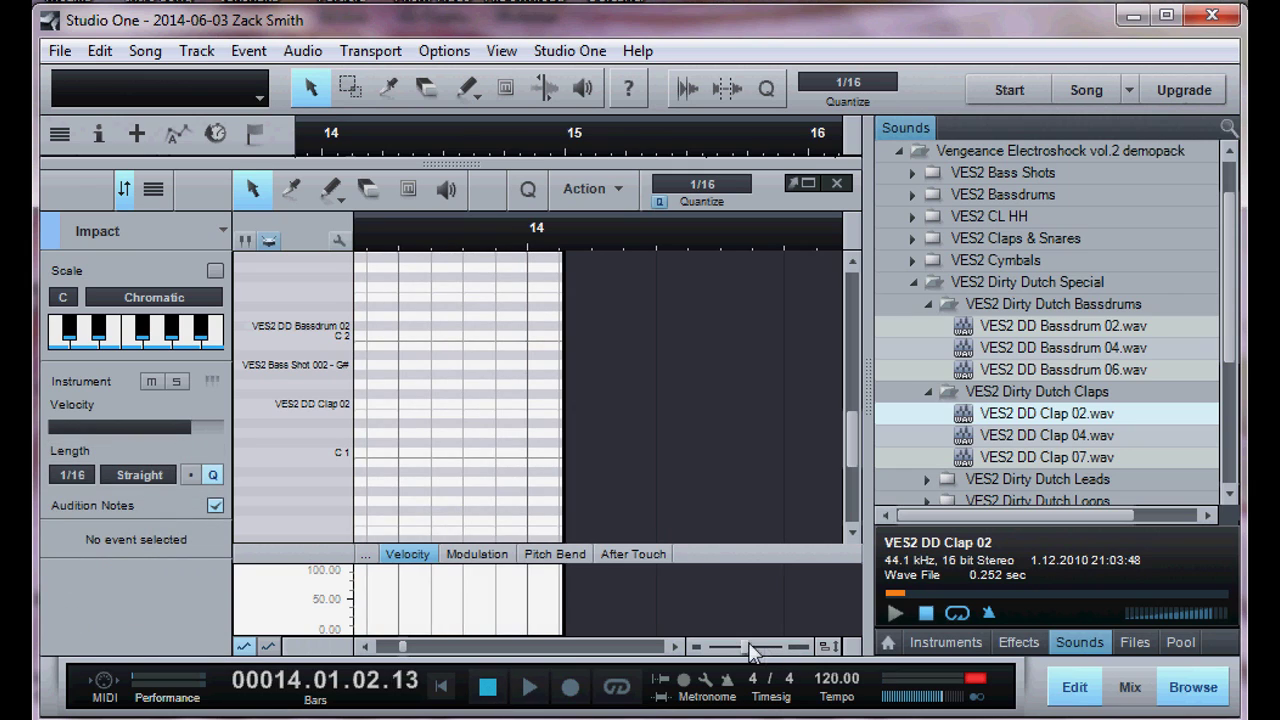
# Play the recorded drum pattern from the song start, zooming in on bars 4–17, then stop.
pyautogui.moveTo(752, 652); pyautogui.dragTo(707, 648)
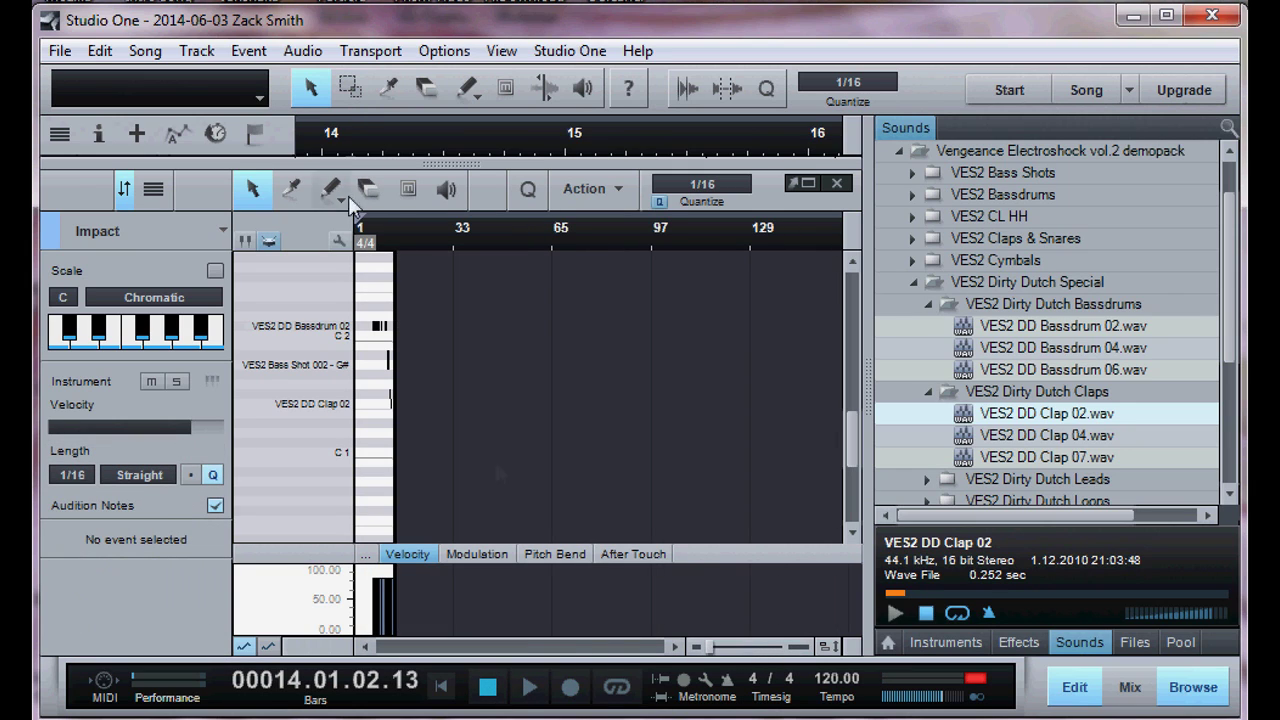
pyautogui.click(443, 688)
pyautogui.click(530, 687)
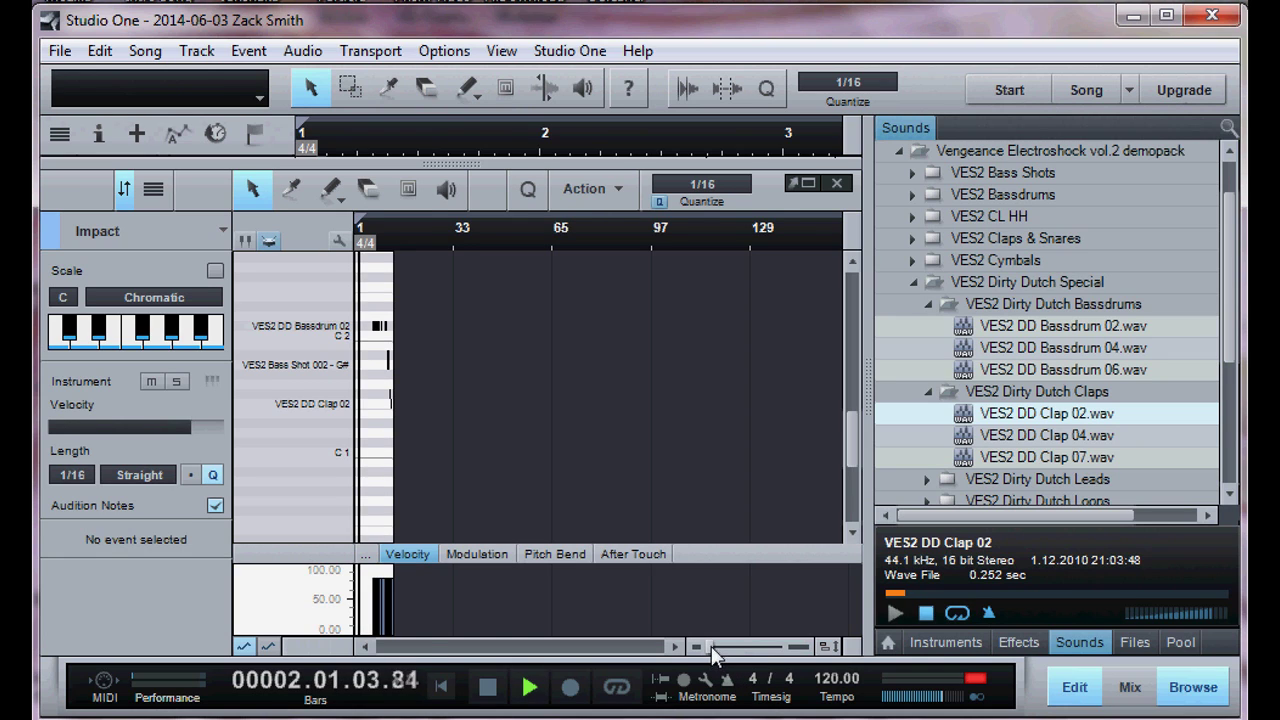
pyautogui.moveTo(712, 648); pyautogui.dragTo(740, 648)
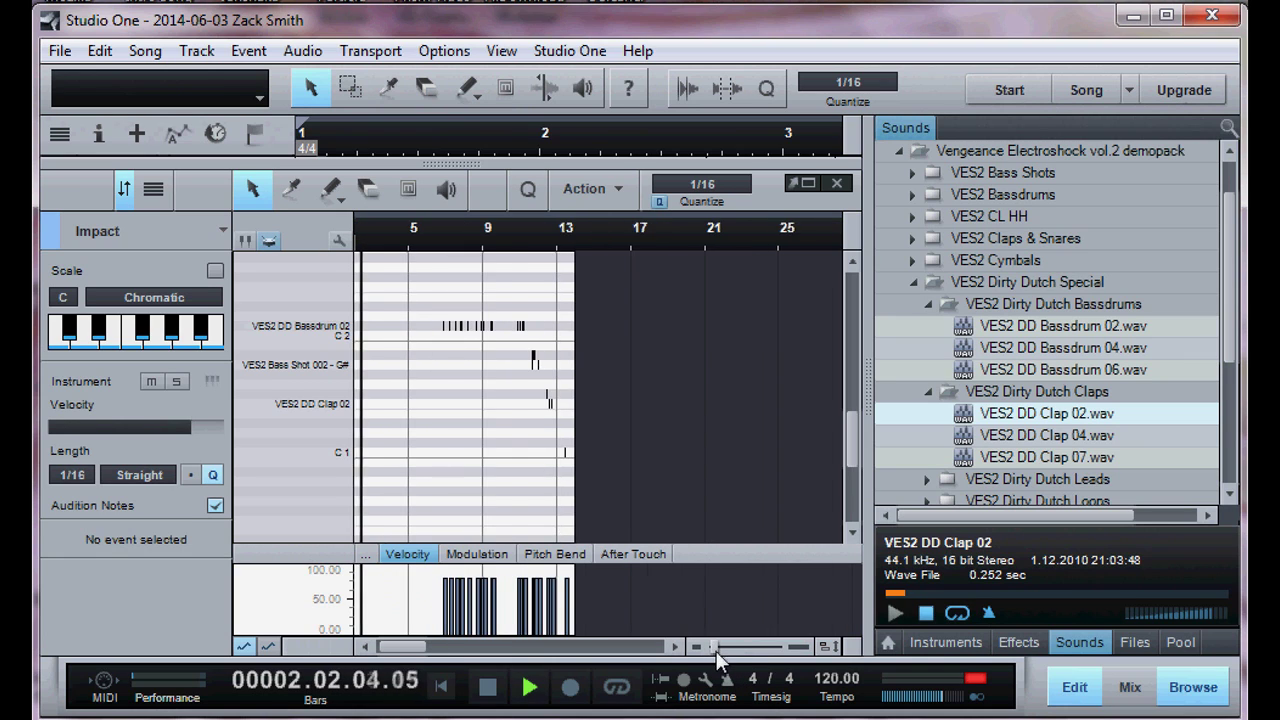
pyautogui.click(466, 228)
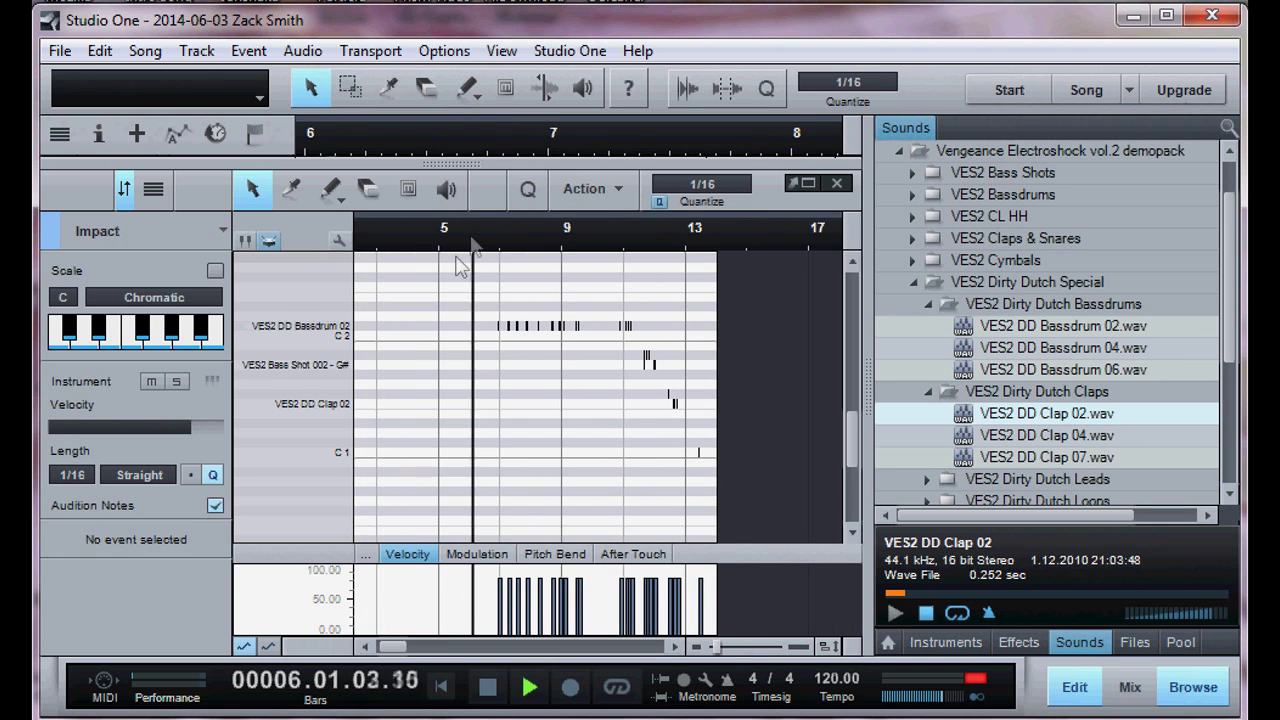
pyautogui.click(488, 690)
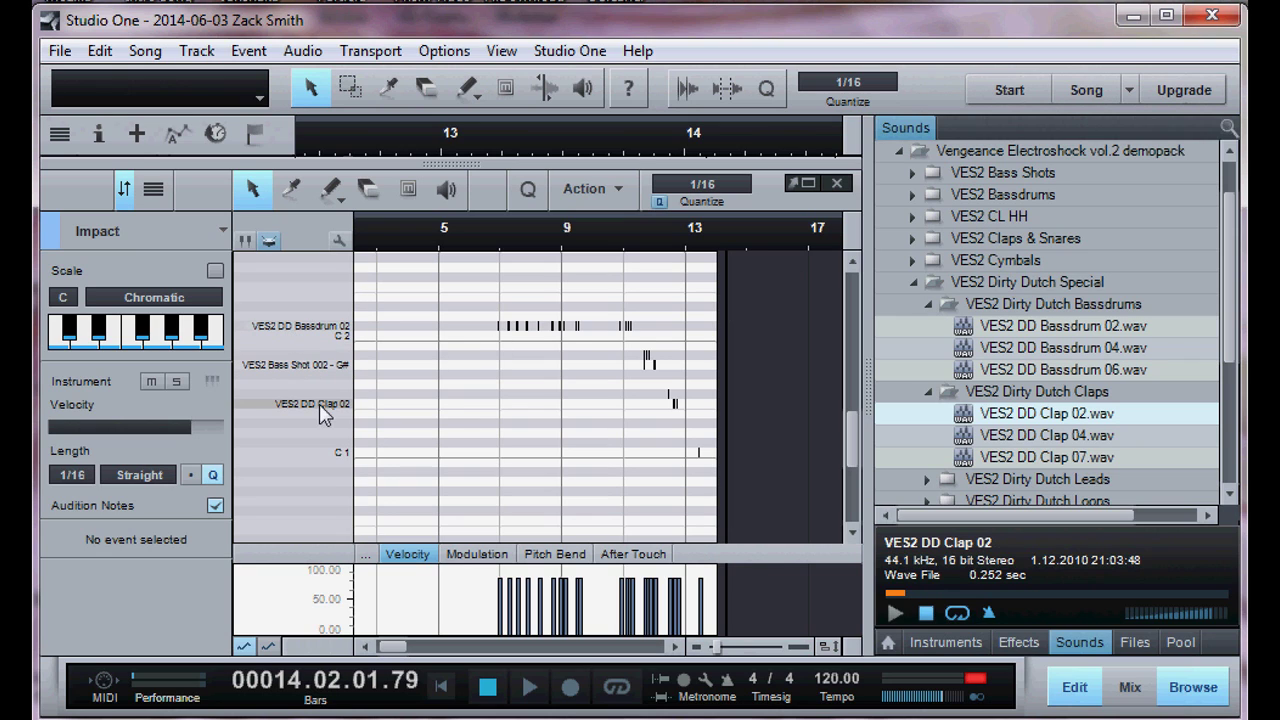
# Close the note editor and delete the recorded Impact event from the arrangement.
pyautogui.click(842, 181)
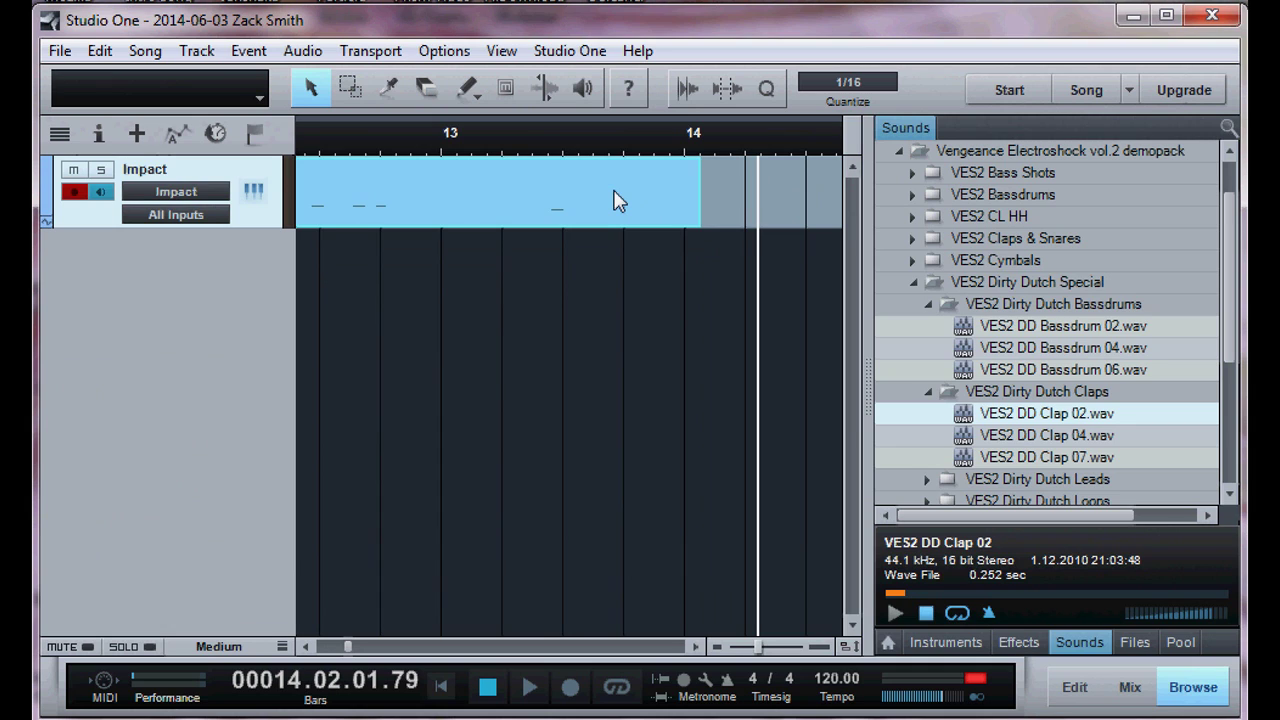
pyautogui.rightClick(614, 200)
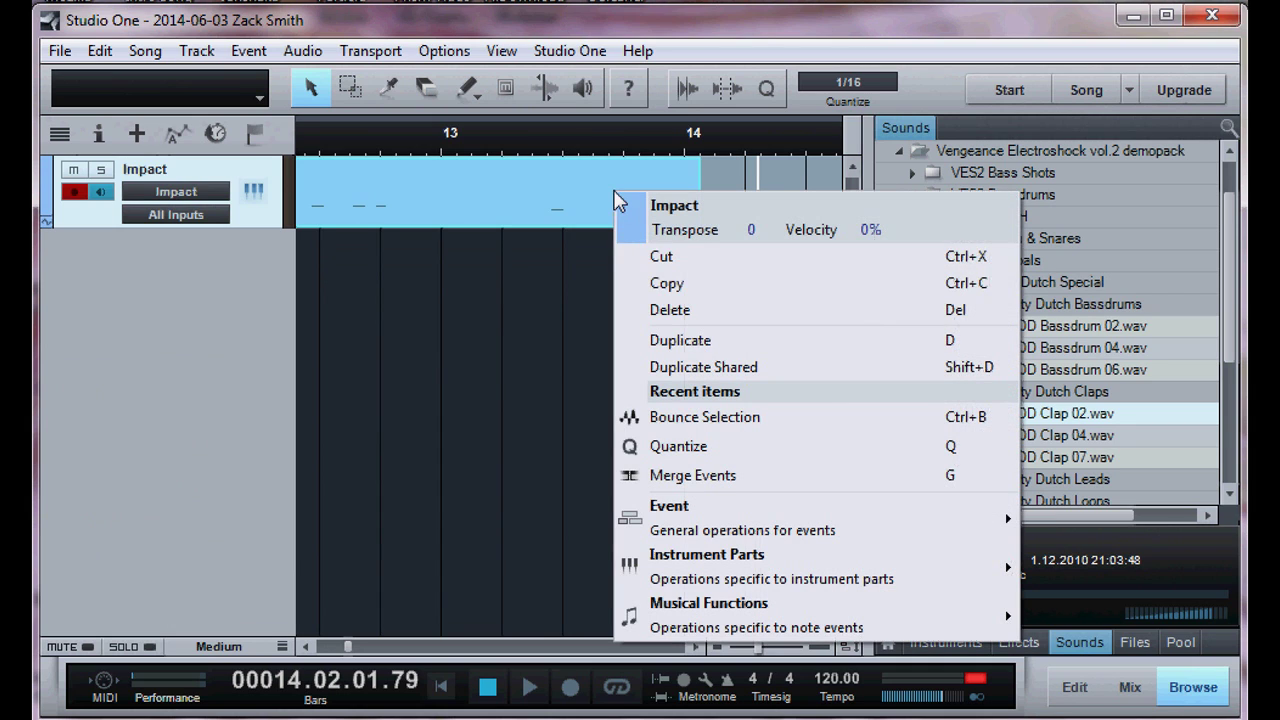
pyautogui.click(664, 312)
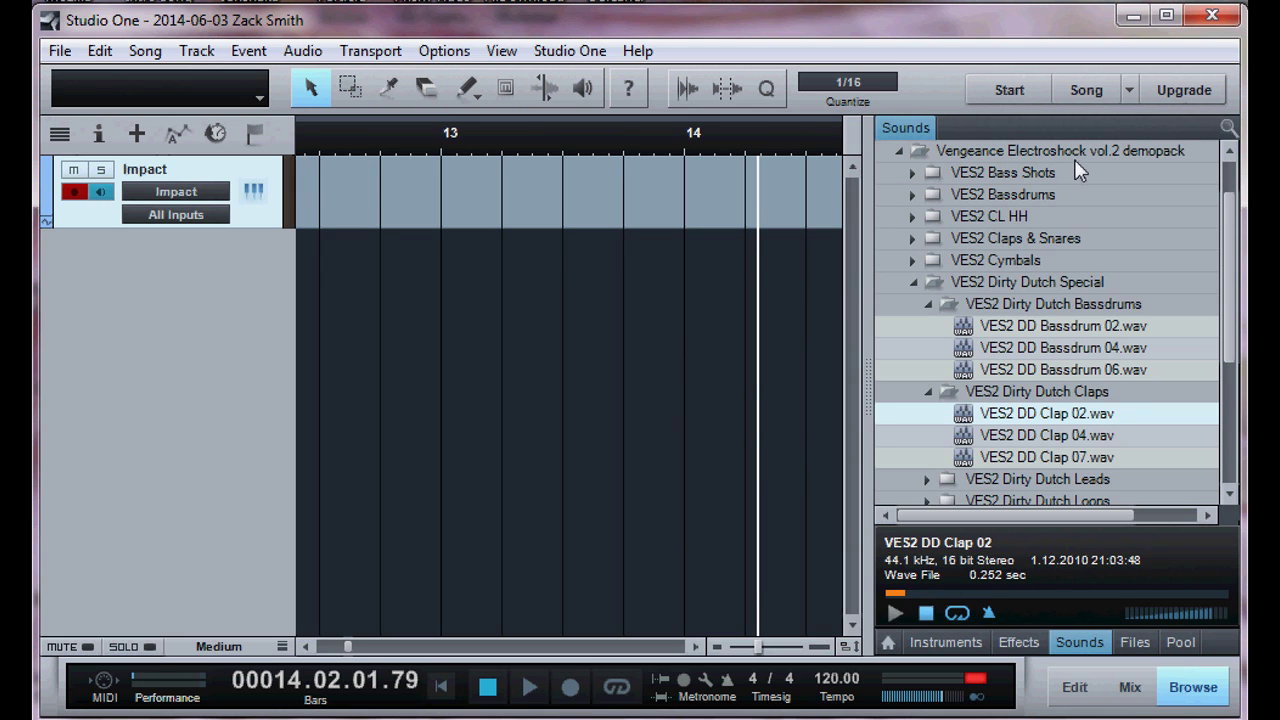
# Drag Mojito from the Instruments browser onto a new instrument track.
pyautogui.click(1010, 643)
pyautogui.click(952, 640)
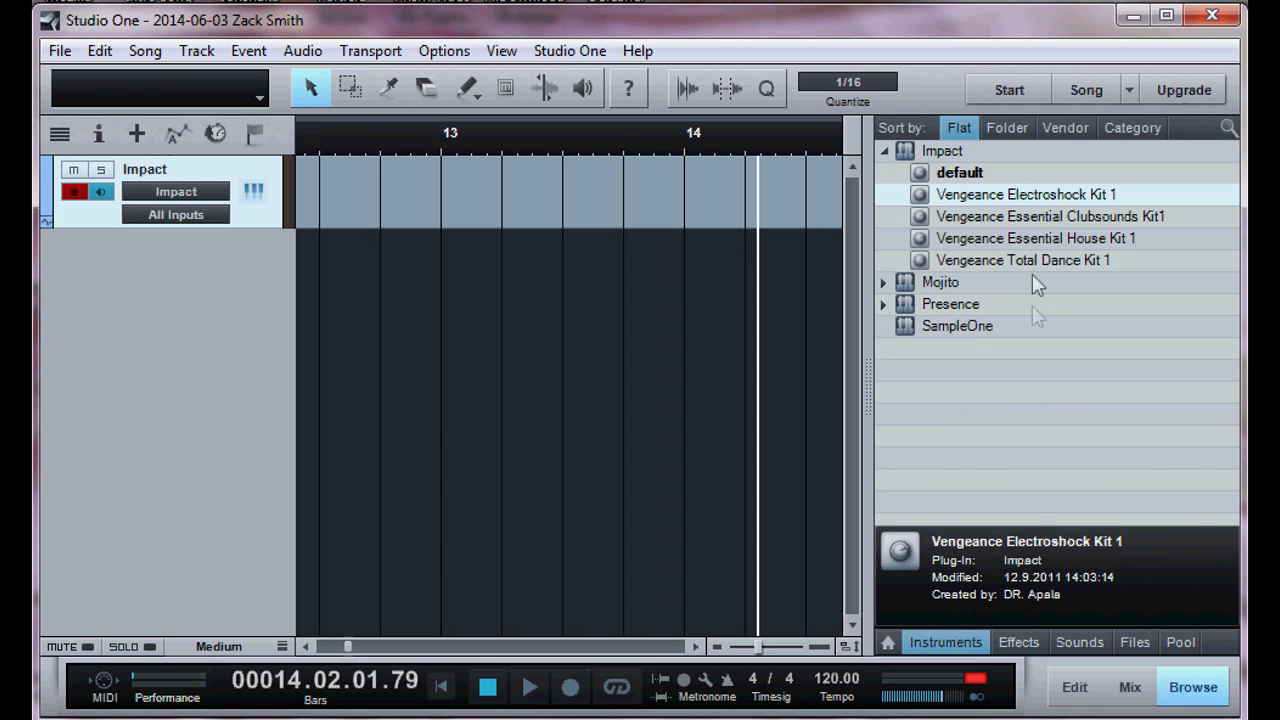
pyautogui.click(951, 152)
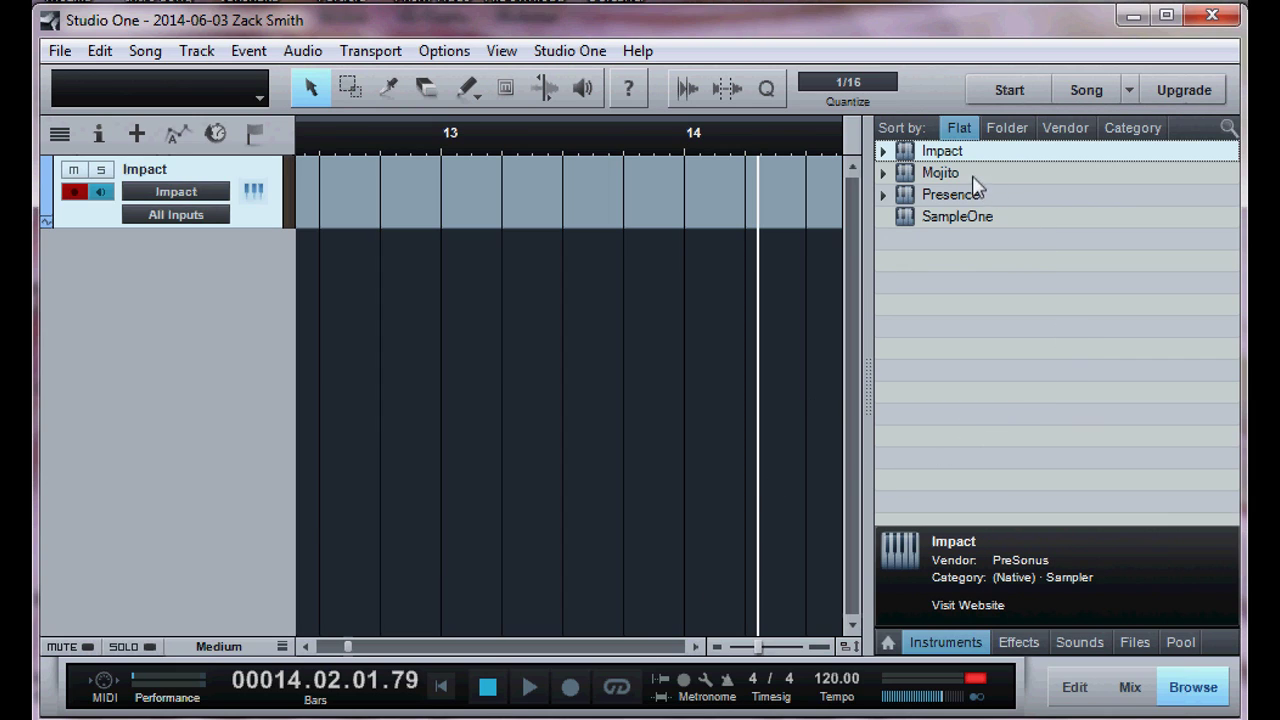
pyautogui.moveTo(965, 174); pyautogui.dragTo(690, 306)
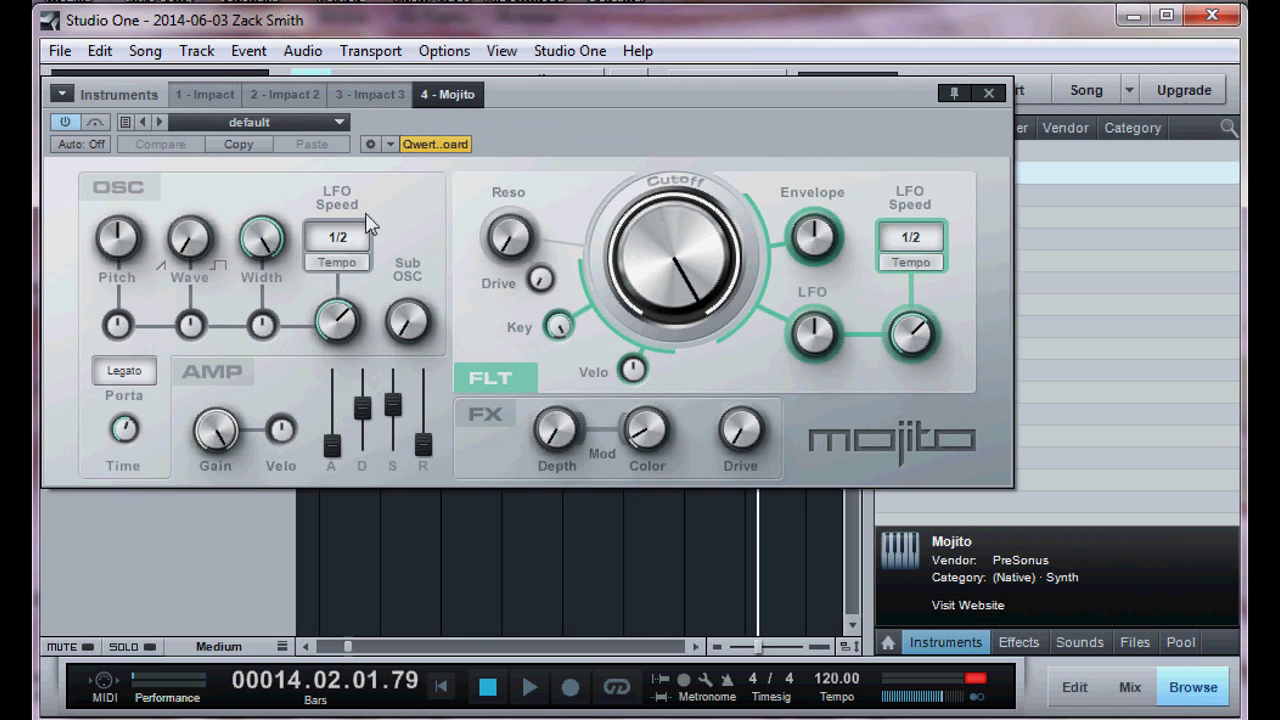
# Keep Mojito on its default preset and close its instrument window.
pyautogui.click(334, 123)
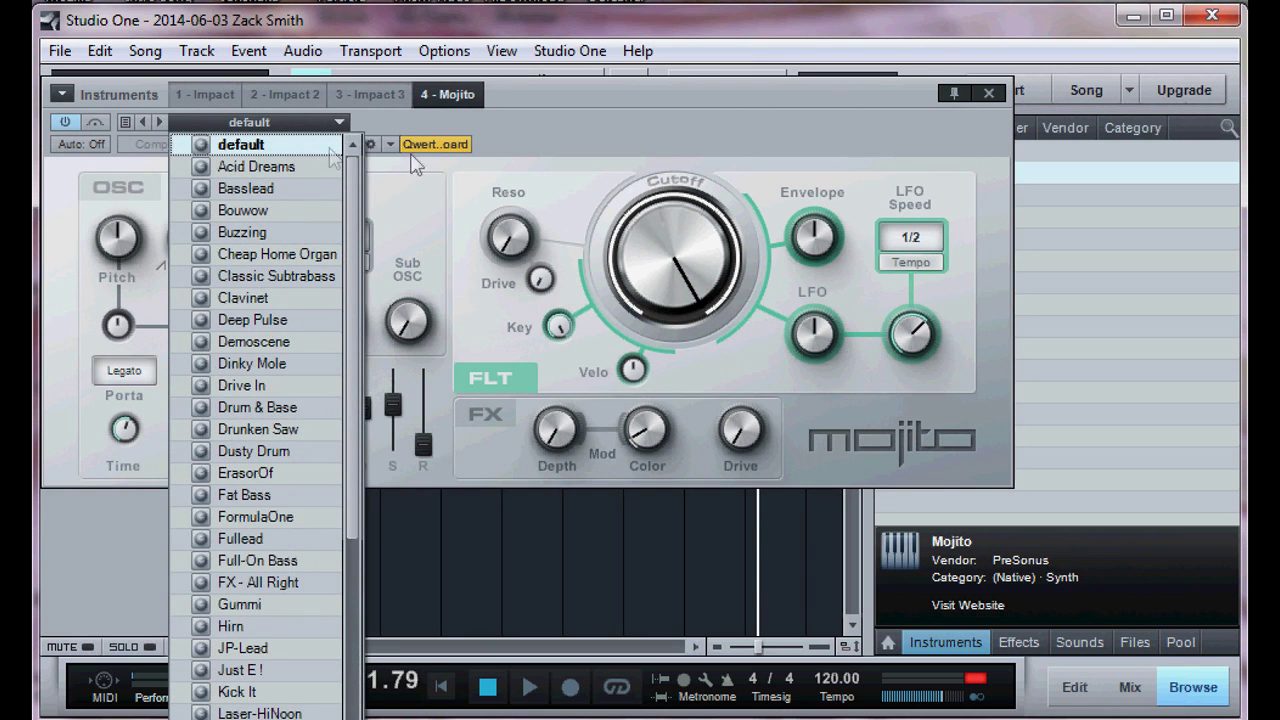
pyautogui.click(987, 88)
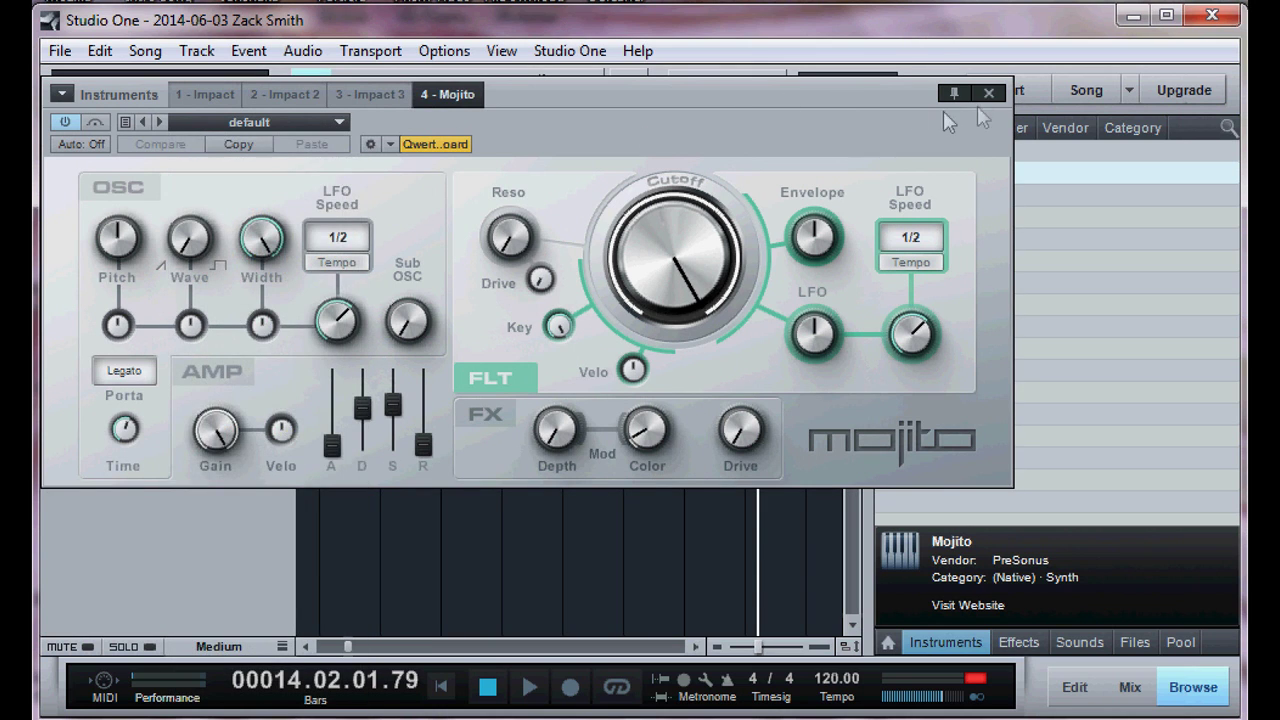
pyautogui.click(988, 93)
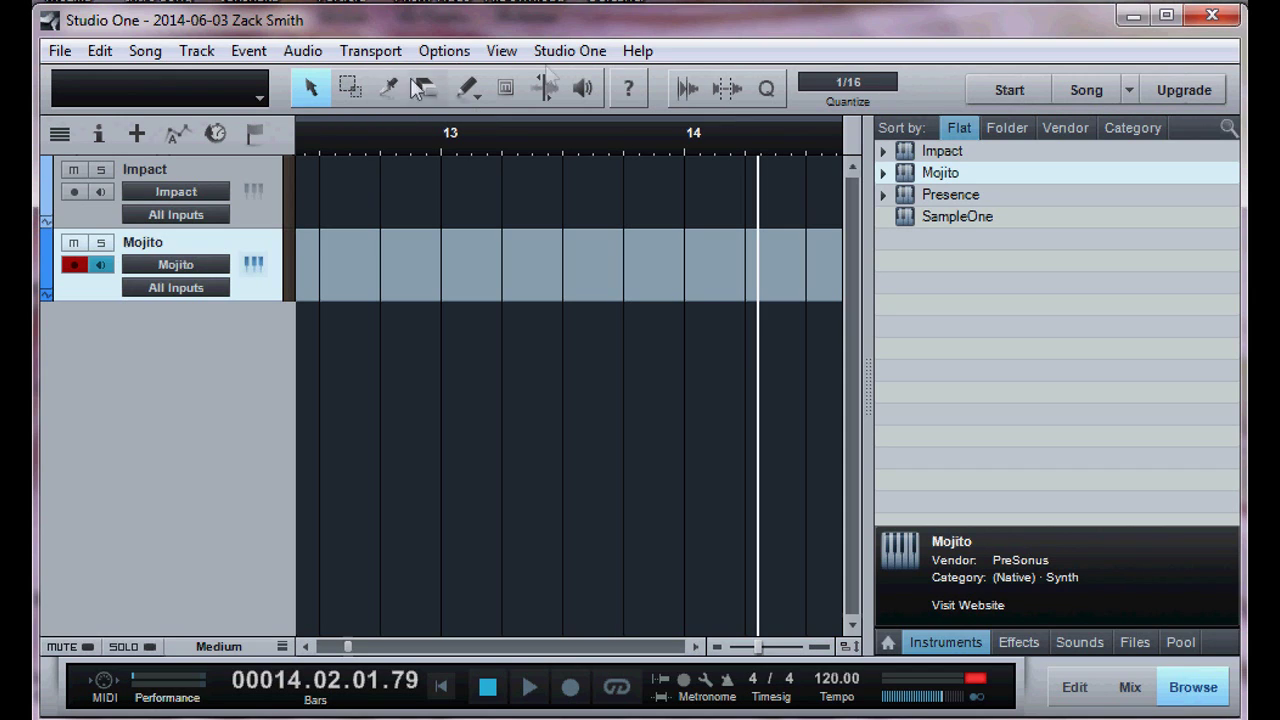
# Stop playback and delete the stray small Mojito event on the synth track.
pyautogui.click(467, 88)
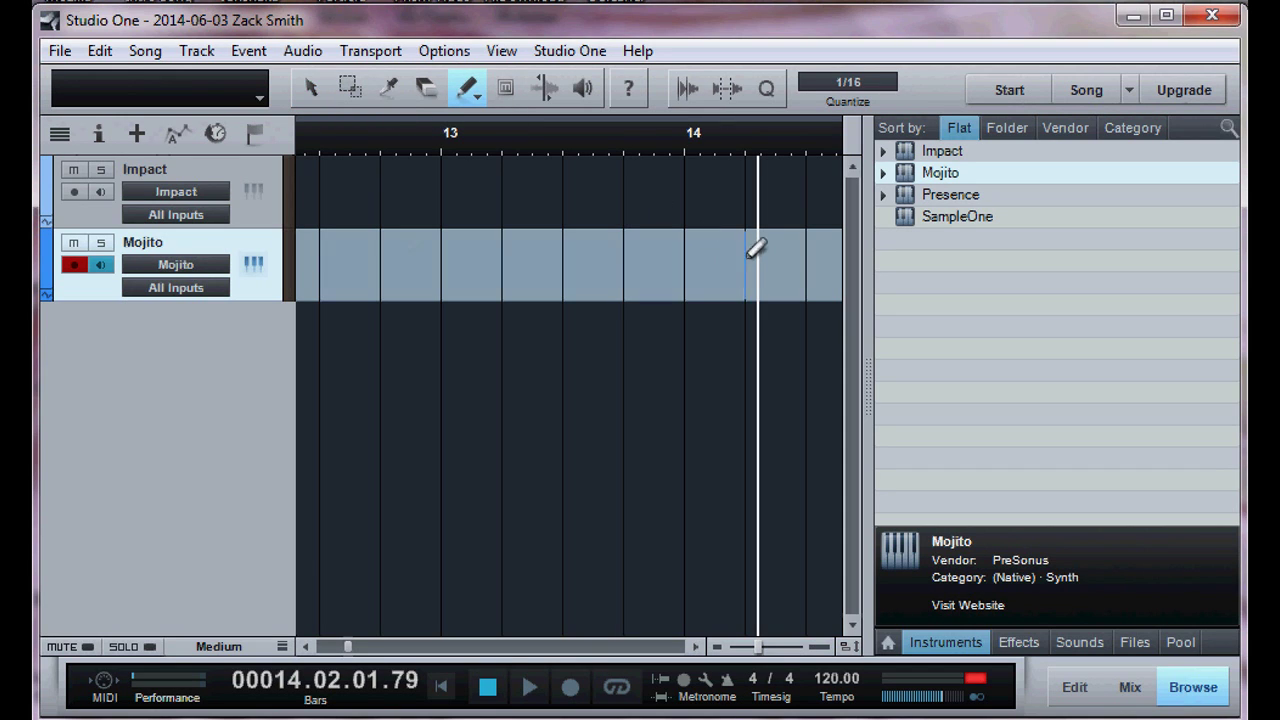
pyautogui.moveTo(760, 246); pyautogui.dragTo(298, 262)
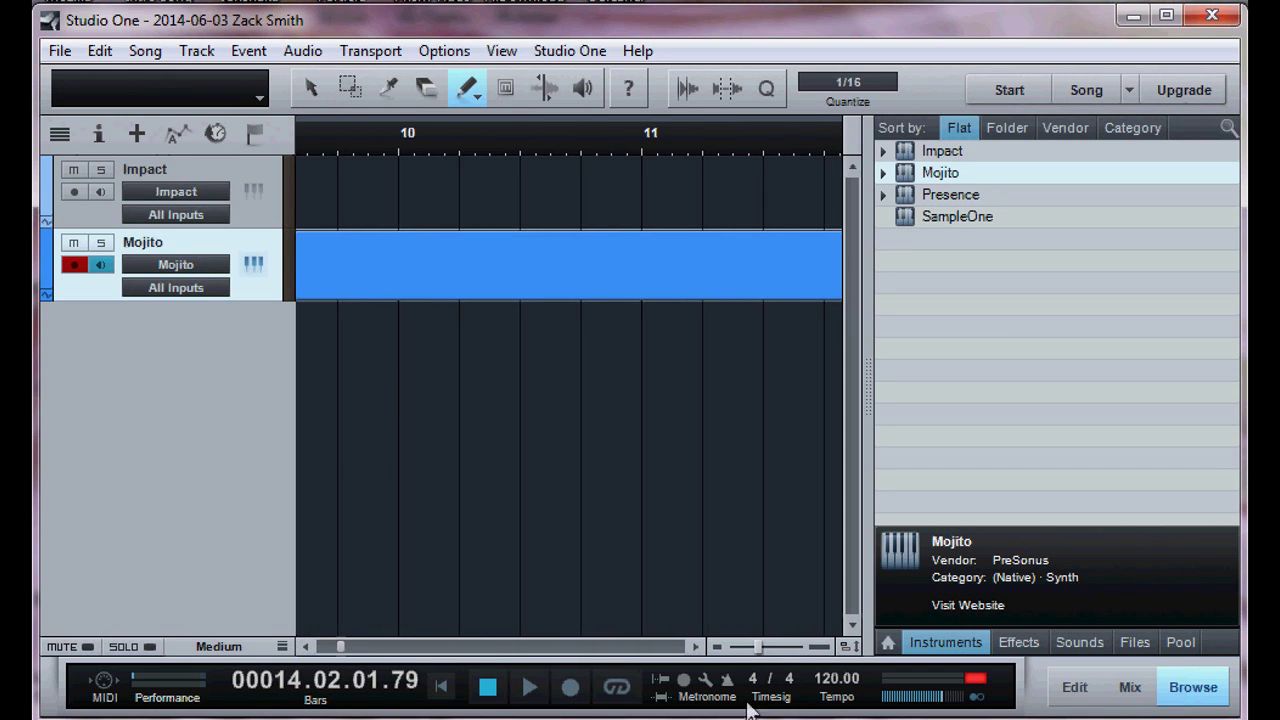
pyautogui.moveTo(756, 646); pyautogui.dragTo(731, 647)
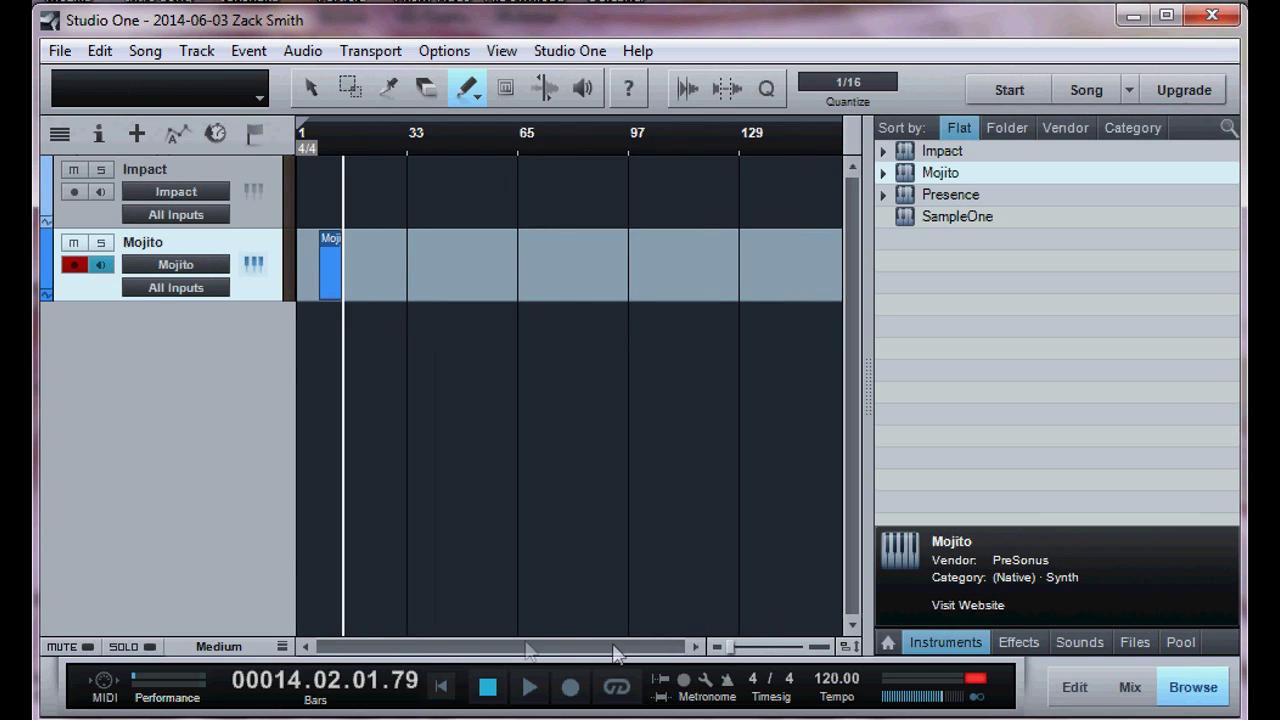
pyautogui.click(486, 689)
pyautogui.press('Delete')
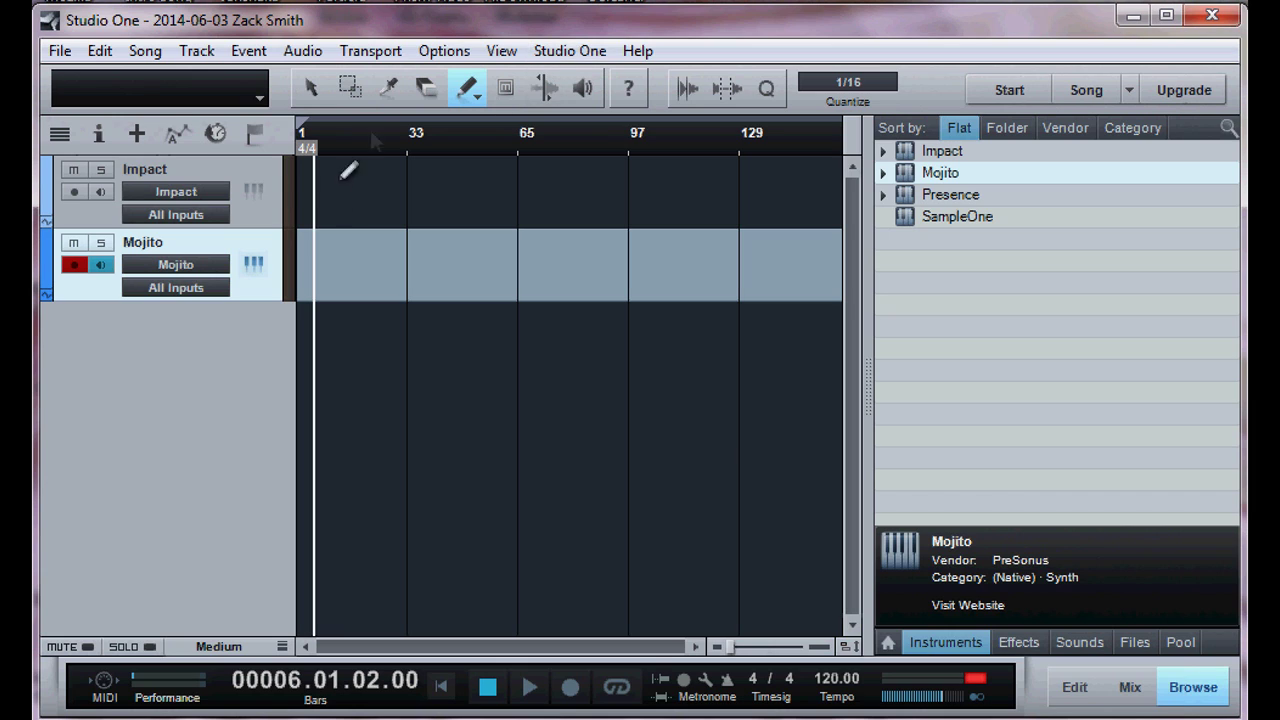
# Paint a Mojito event from bar 1 to bar 25 and open it in the note editor.
pyautogui.click(815, 647)
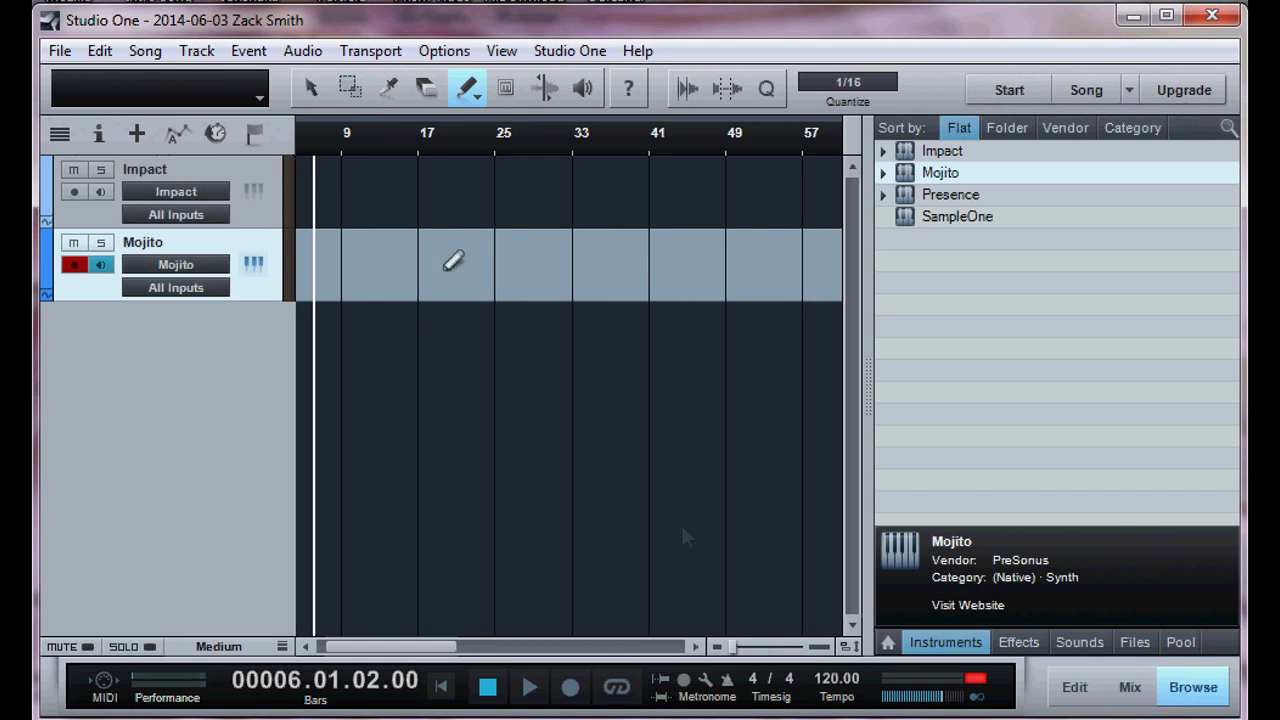
pyautogui.moveTo(381, 650); pyautogui.dragTo(248, 641)
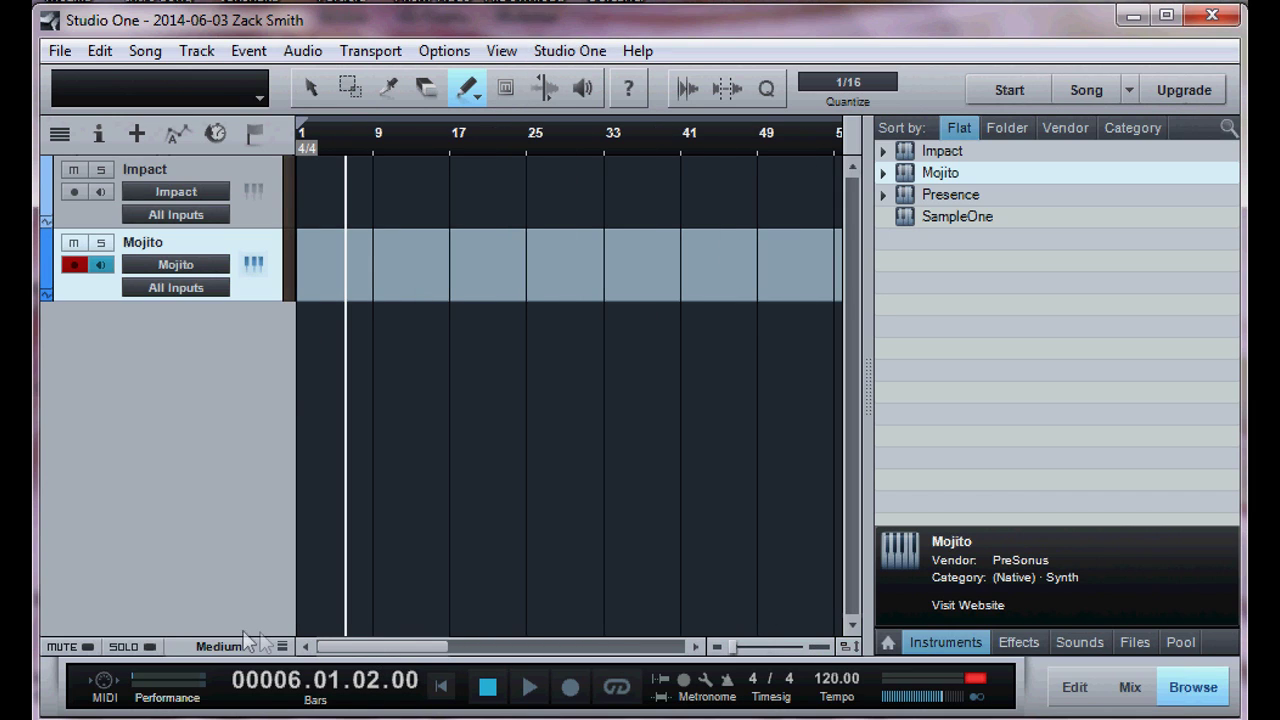
pyautogui.click(462, 87)
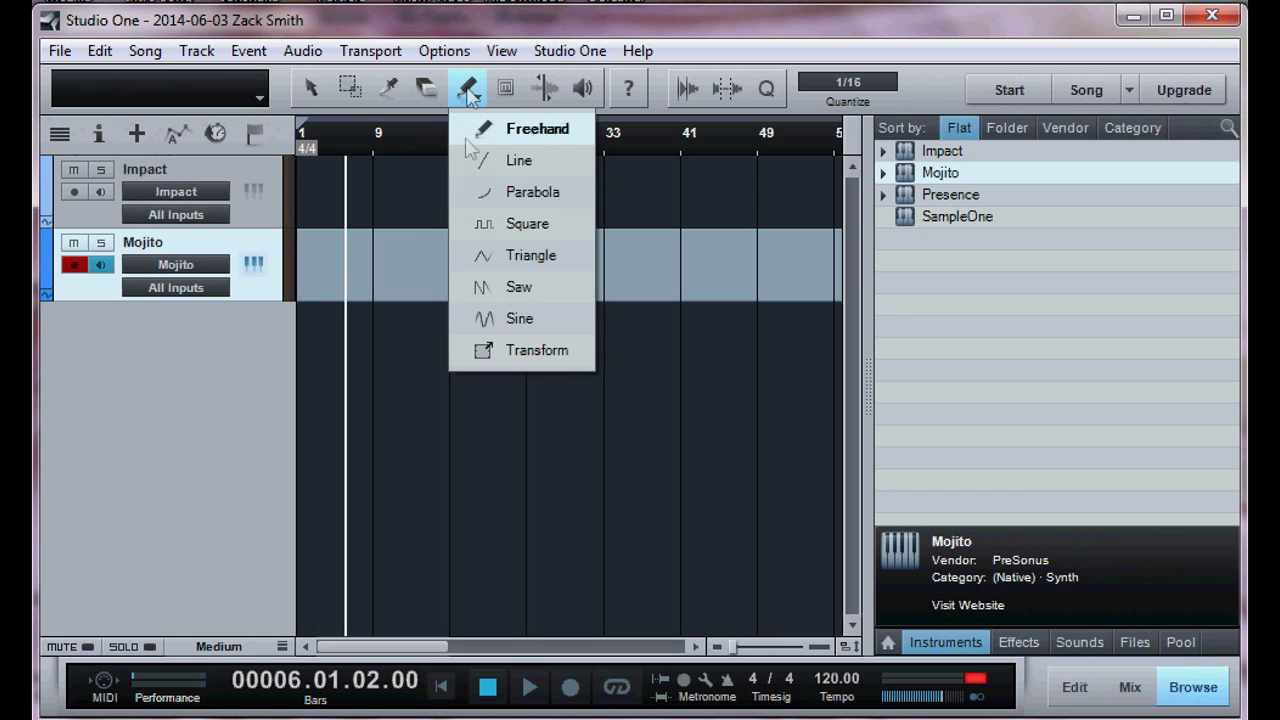
pyautogui.click(562, 250)
pyautogui.moveTo(533, 235); pyautogui.dragTo(298, 262)
pyautogui.click(308, 88)
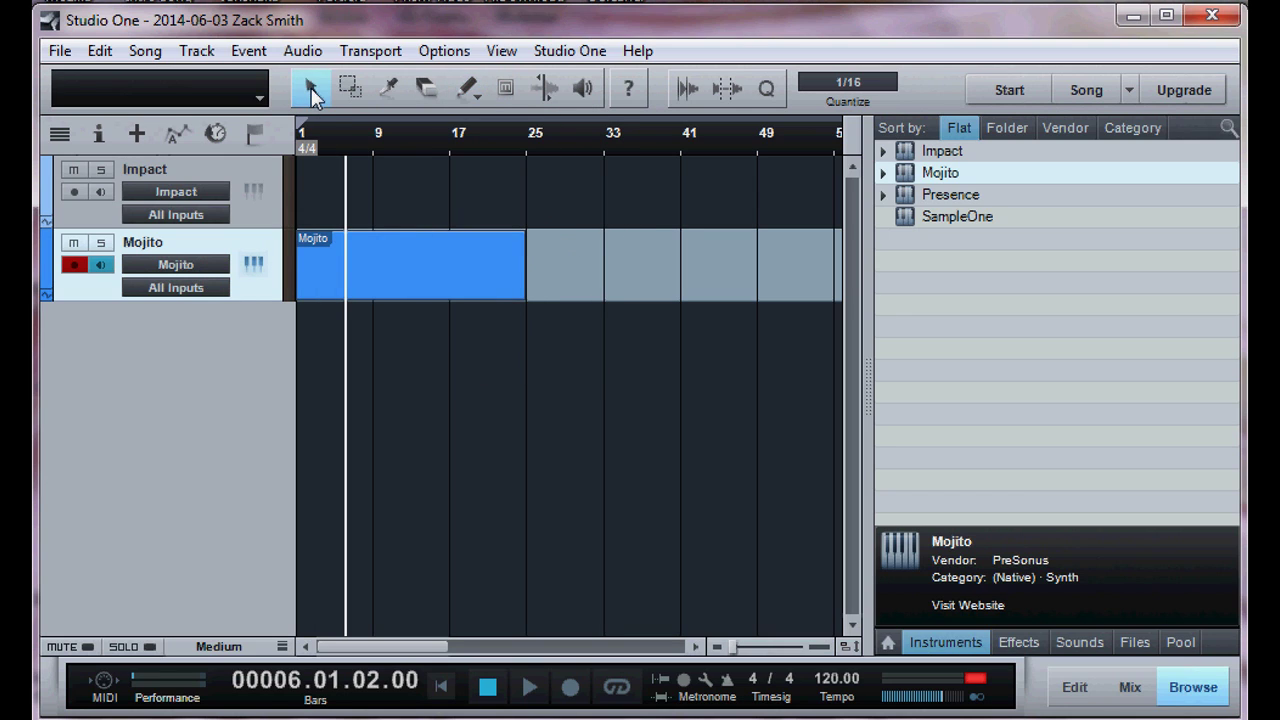
pyautogui.doubleClick(431, 266)
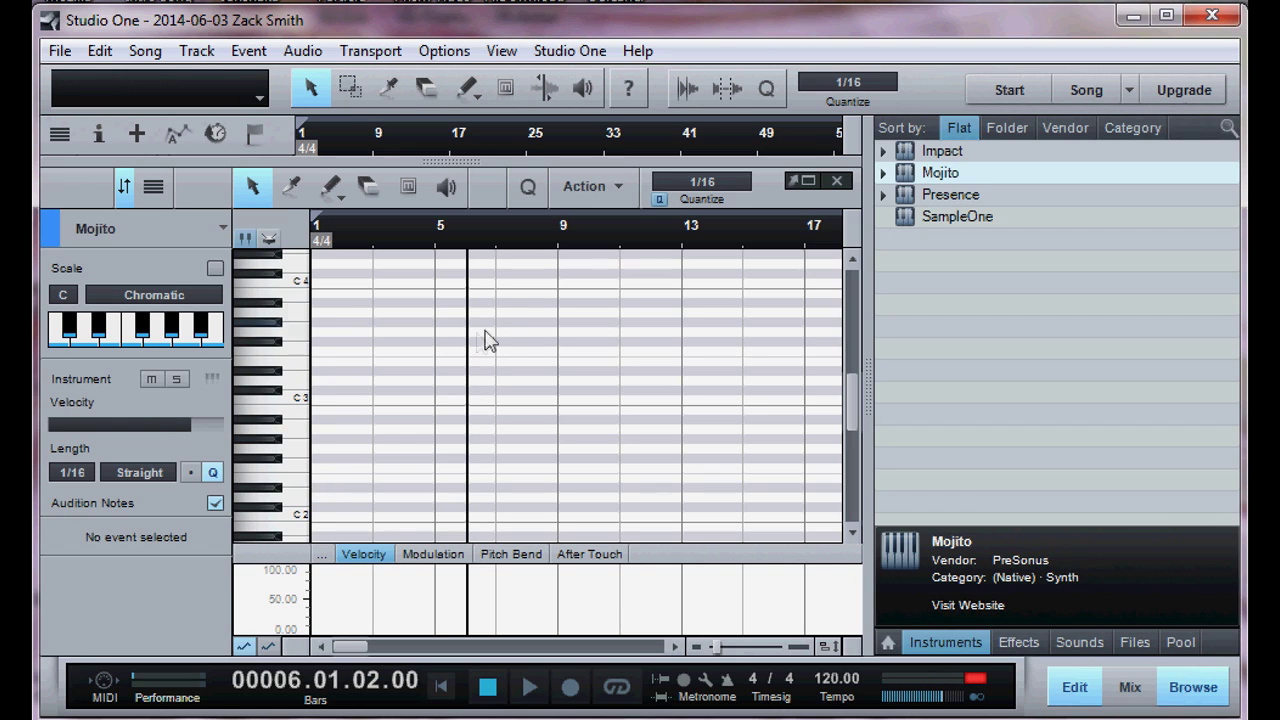
# Drag Presence's ePiano RnB 1 preset into the arrangement as a new instrument track.
pyautogui.click(837, 182)
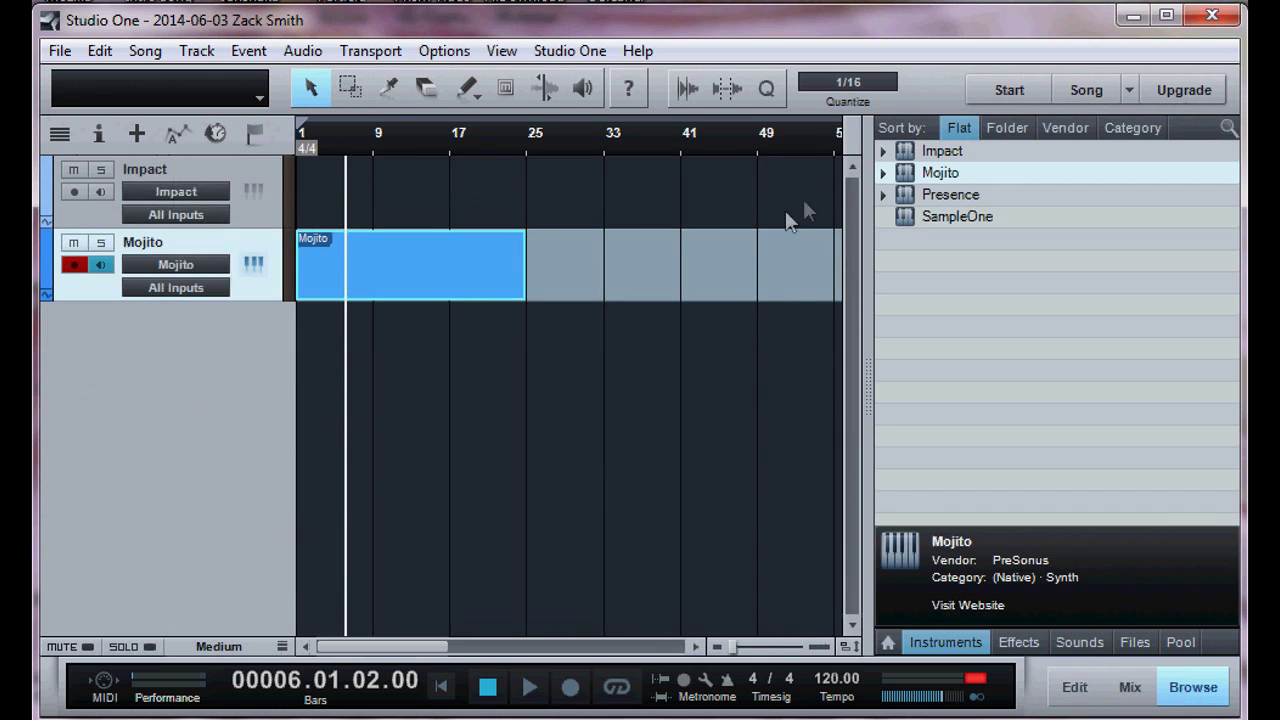
pyautogui.doubleClick(947, 199)
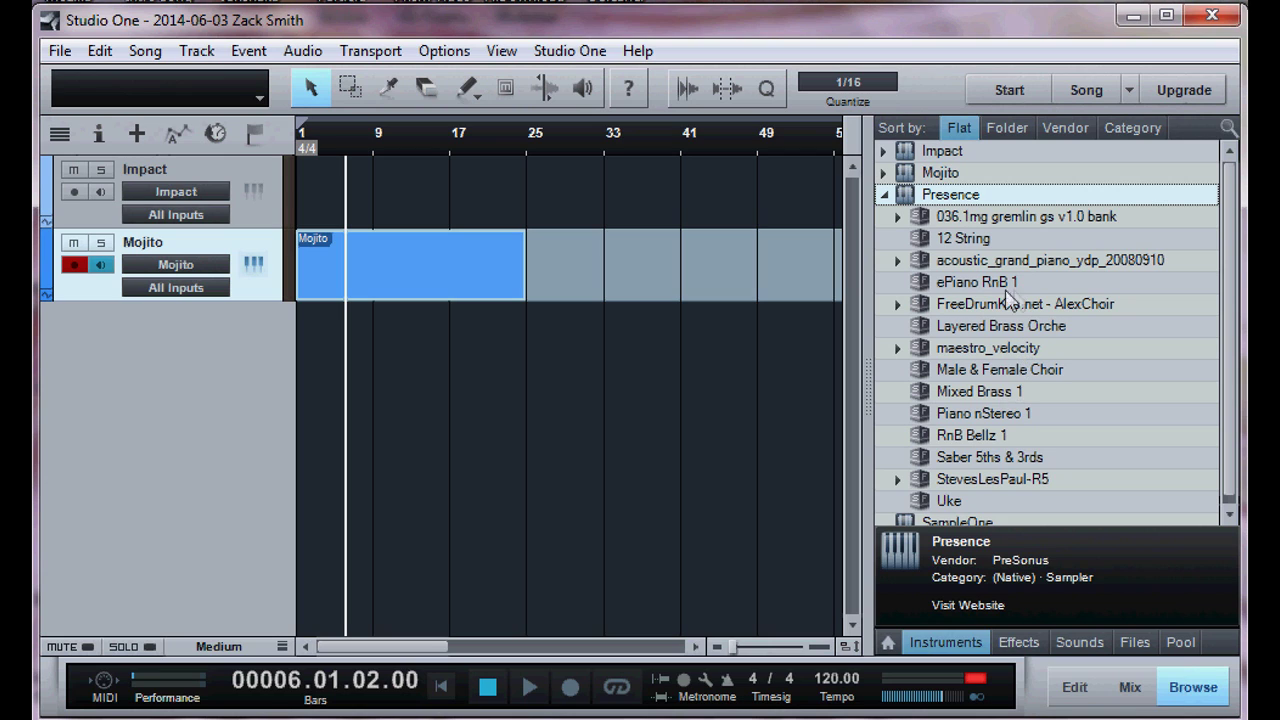
pyautogui.moveTo(960, 283); pyautogui.dragTo(378, 406)
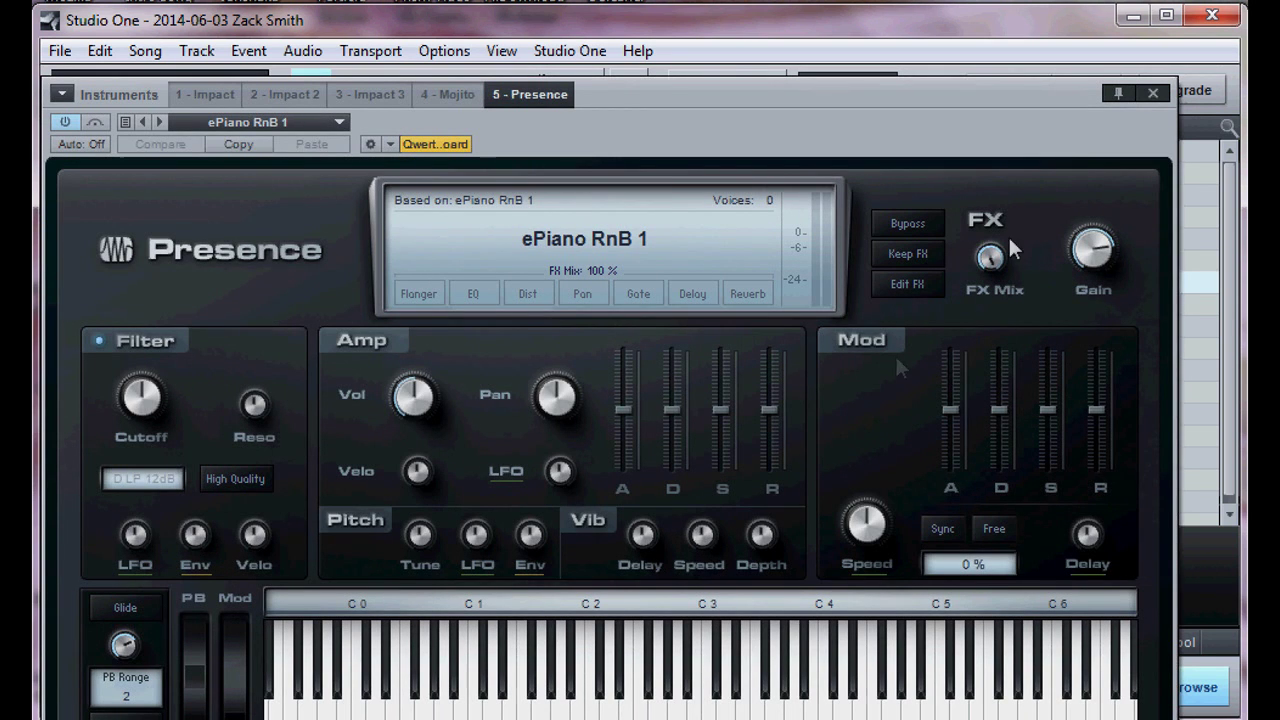
# Audition the ePiano RnB 1 sound by playing several notes on the Presence keyboard.
pyautogui.moveTo(766, 94); pyautogui.dragTo(782, 48)
pyautogui.click(837, 671)
pyautogui.click(778, 682)
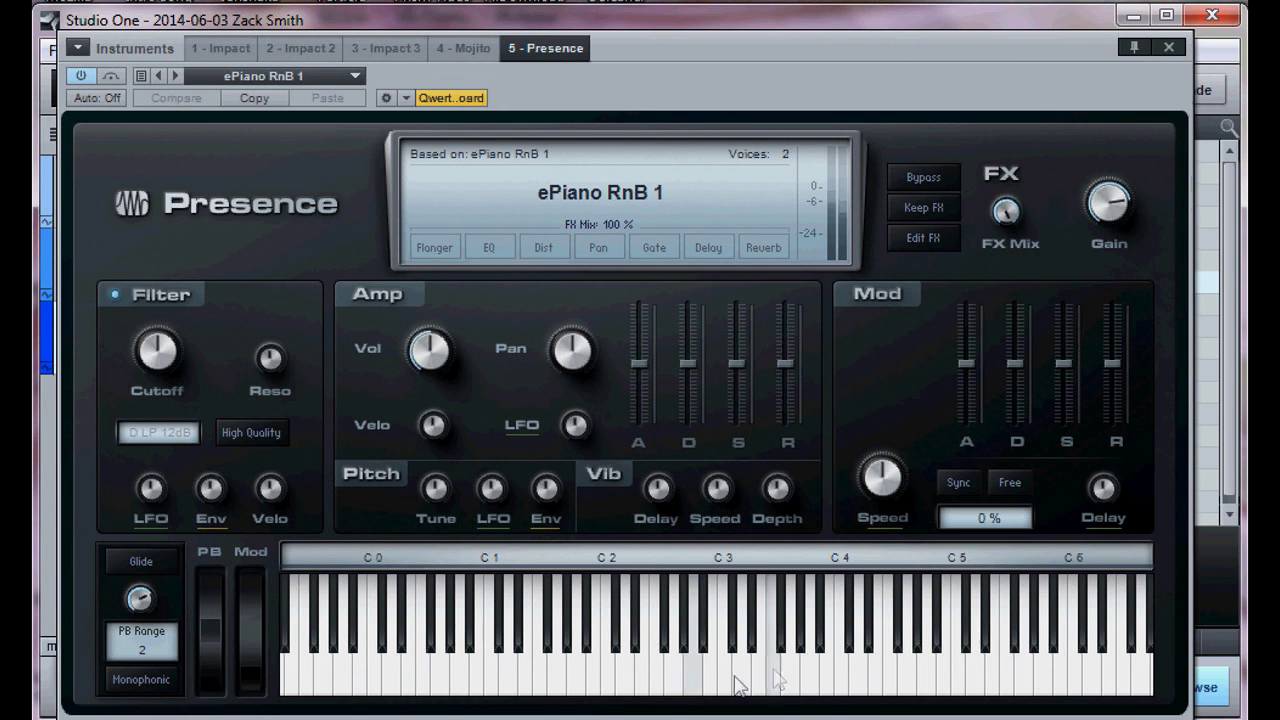
pyautogui.click(693, 688)
pyautogui.click(624, 686)
pyautogui.click(575, 686)
pyautogui.click(484, 686)
pyautogui.click(665, 686)
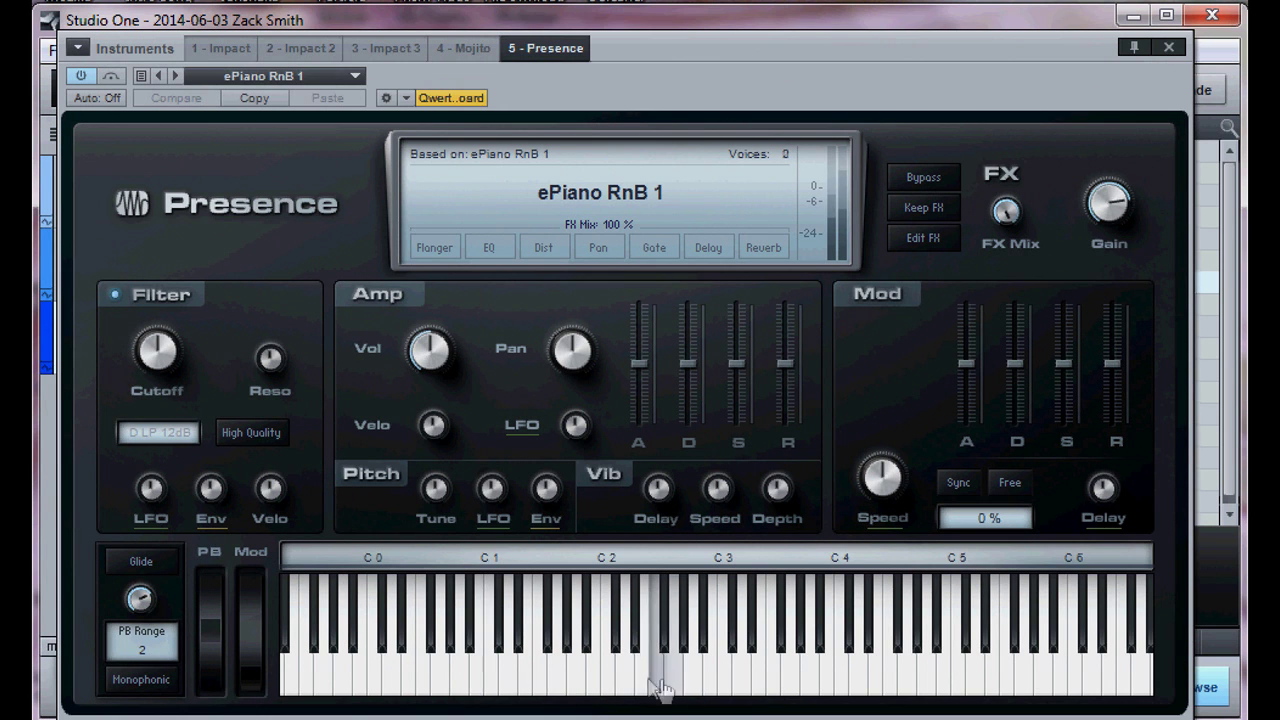
# Close the Presence window and paint an ePiano RnB 1 event from bar 1 to bar 25.
pyautogui.click(1168, 47)
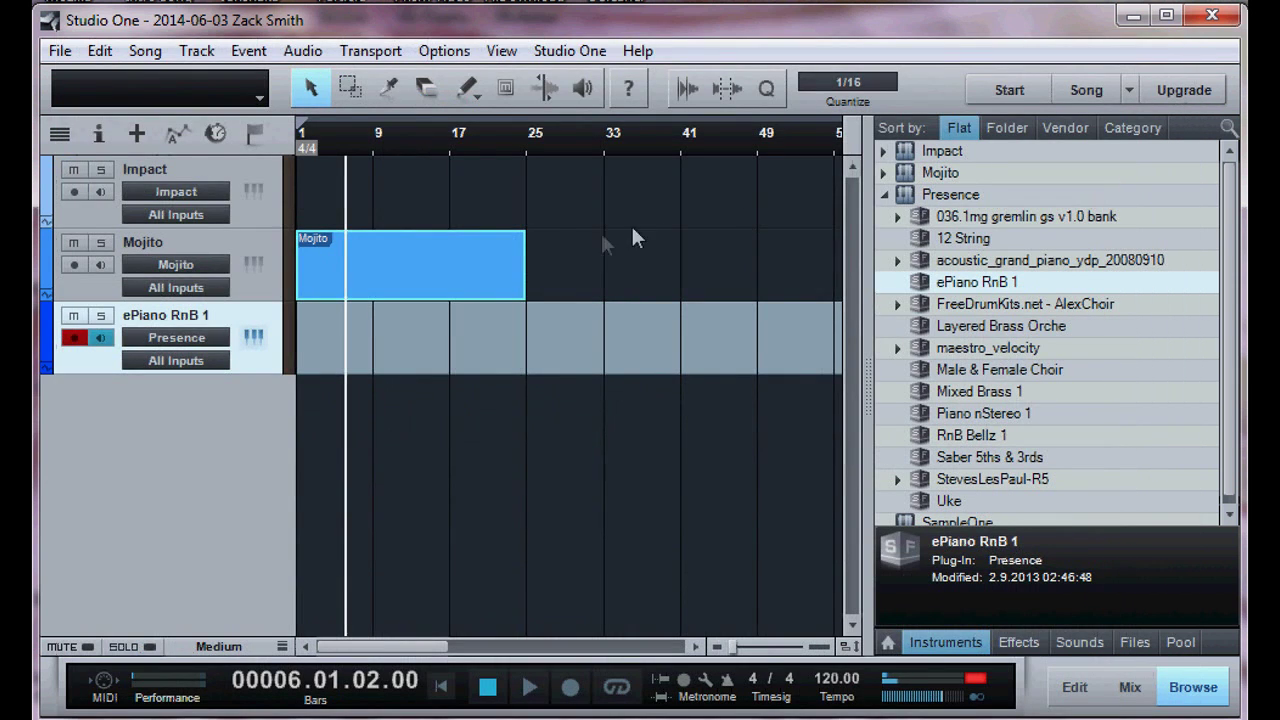
pyautogui.click(349, 88)
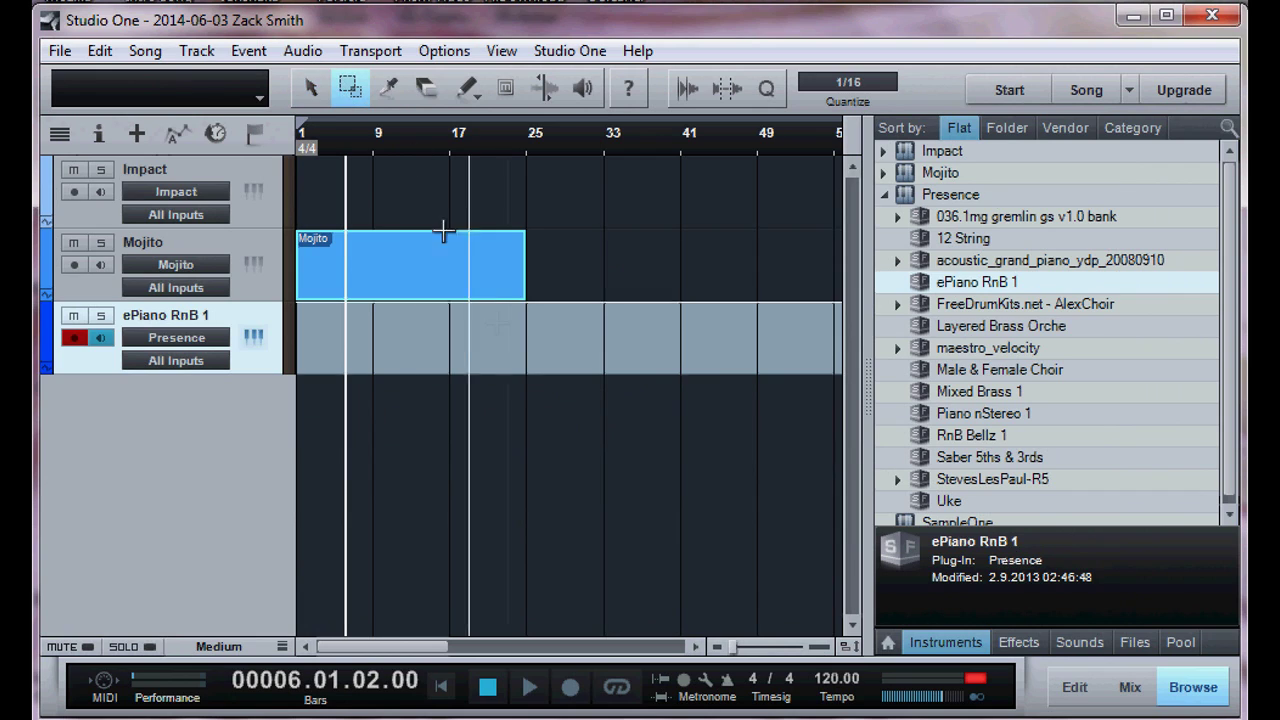
pyautogui.click(467, 88)
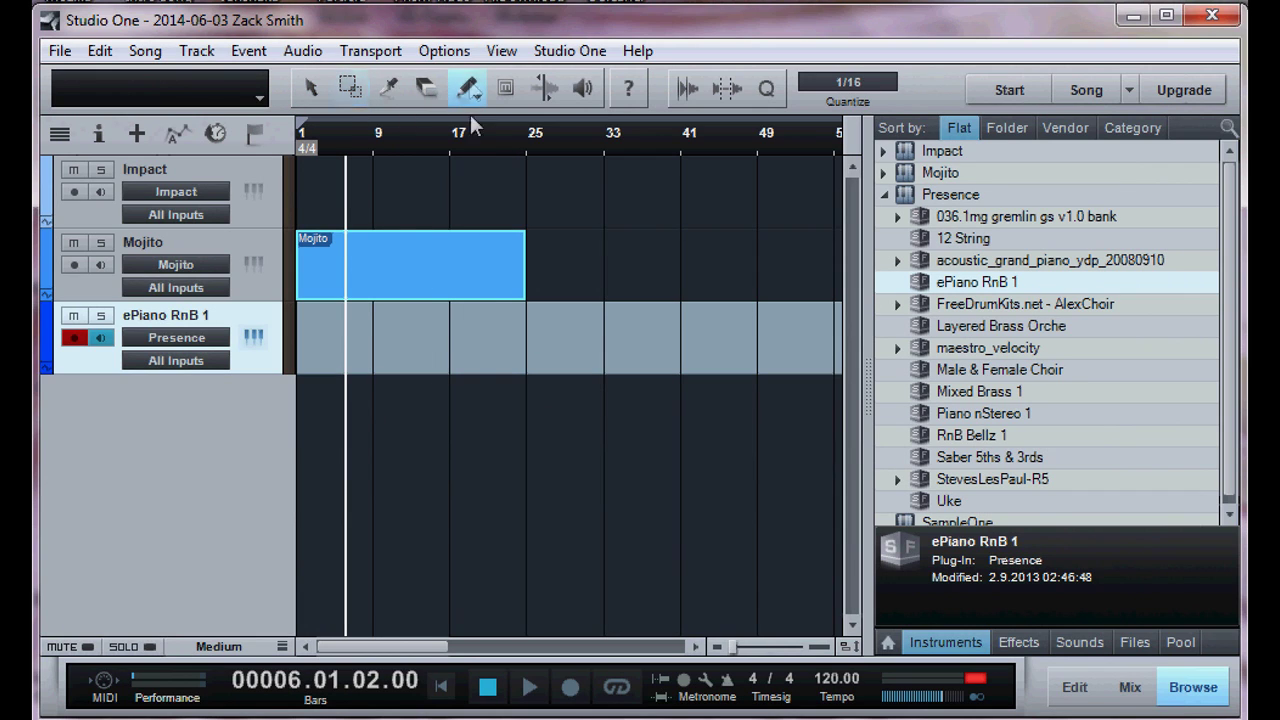
pyautogui.moveTo(537, 320); pyautogui.dragTo(300, 330)
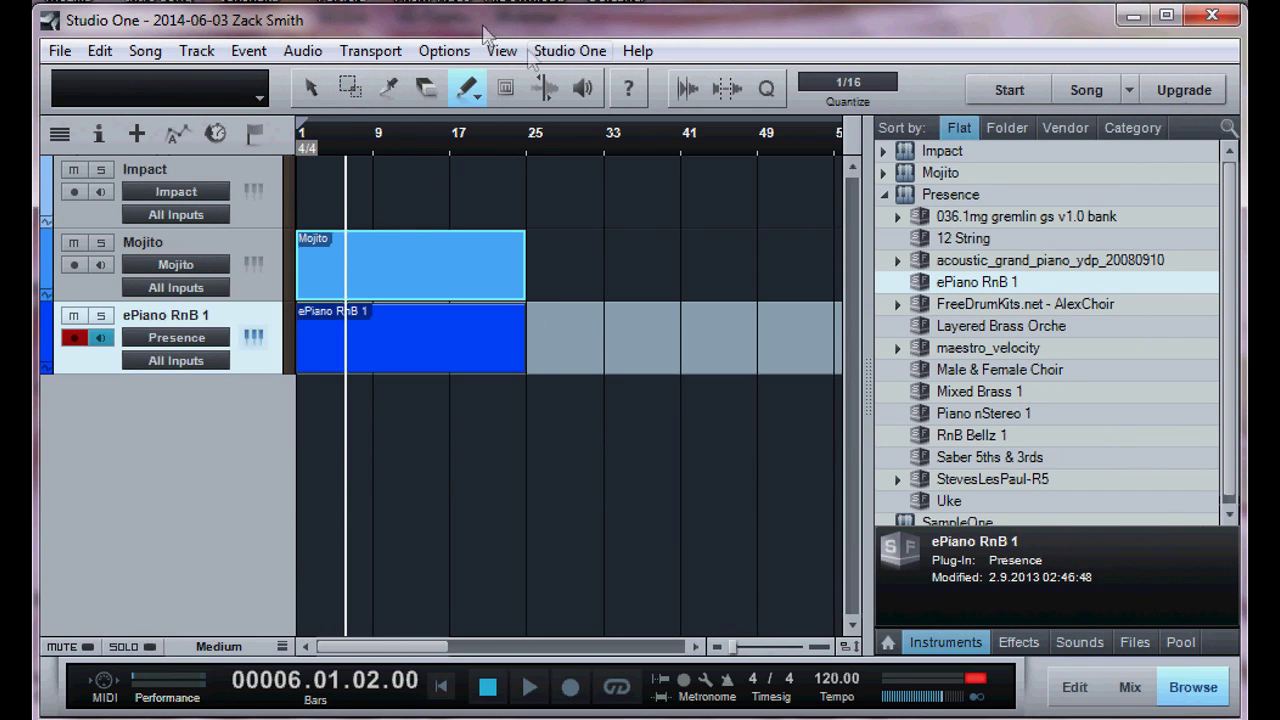
# Open the ePiano part, audition the editor keys, turn on 1/16 snapping, and close the editor.
pyautogui.click(314, 88)
pyautogui.doubleClick(374, 361)
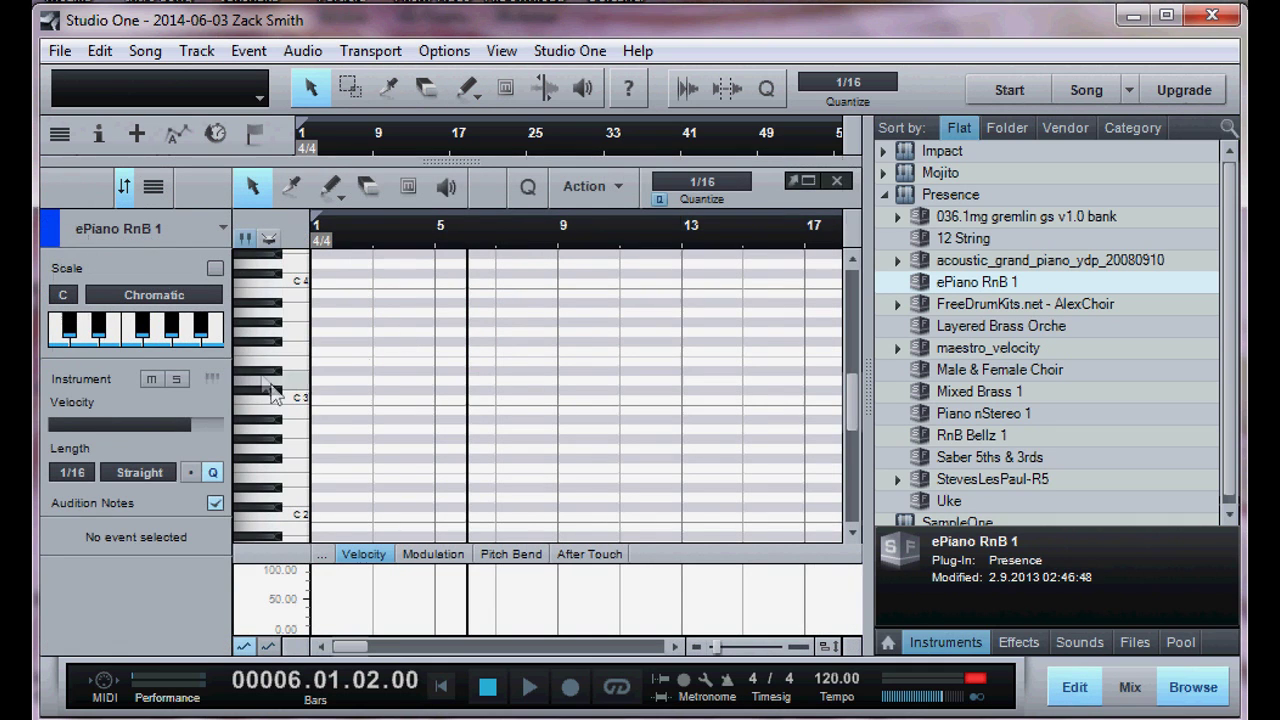
pyautogui.moveTo(305, 315); pyautogui.dragTo(300, 374)
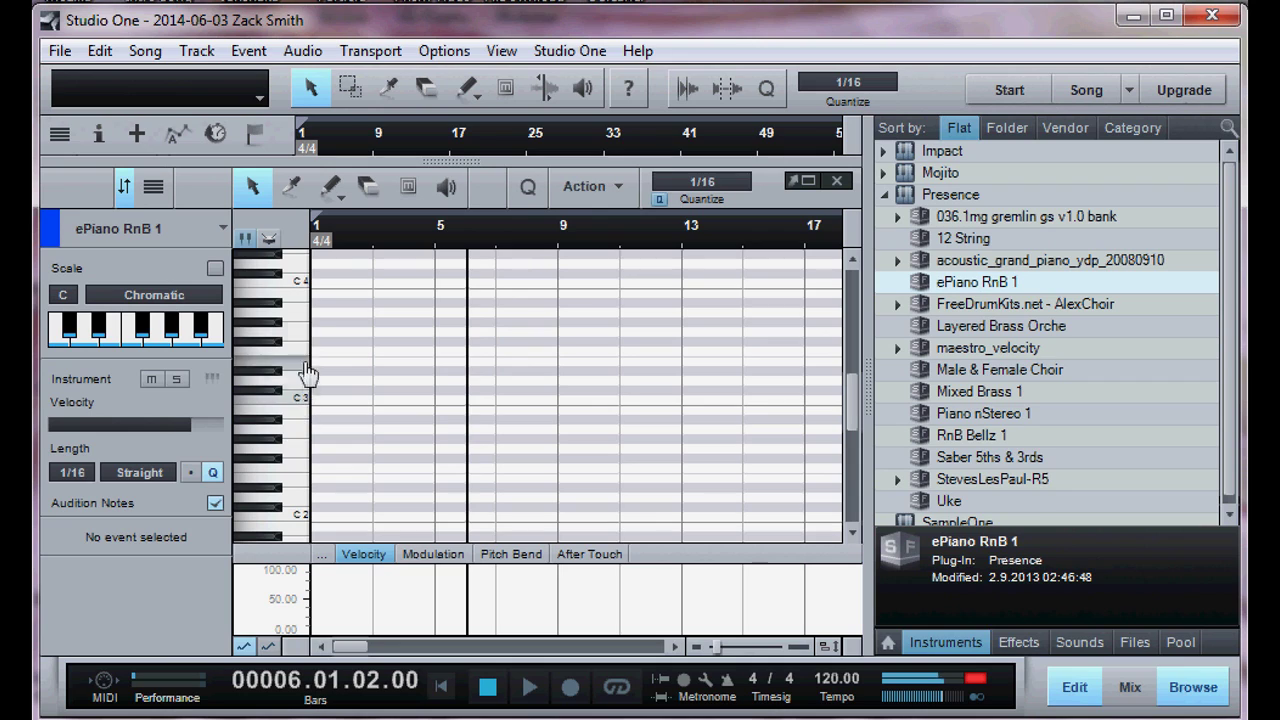
pyautogui.click(660, 199)
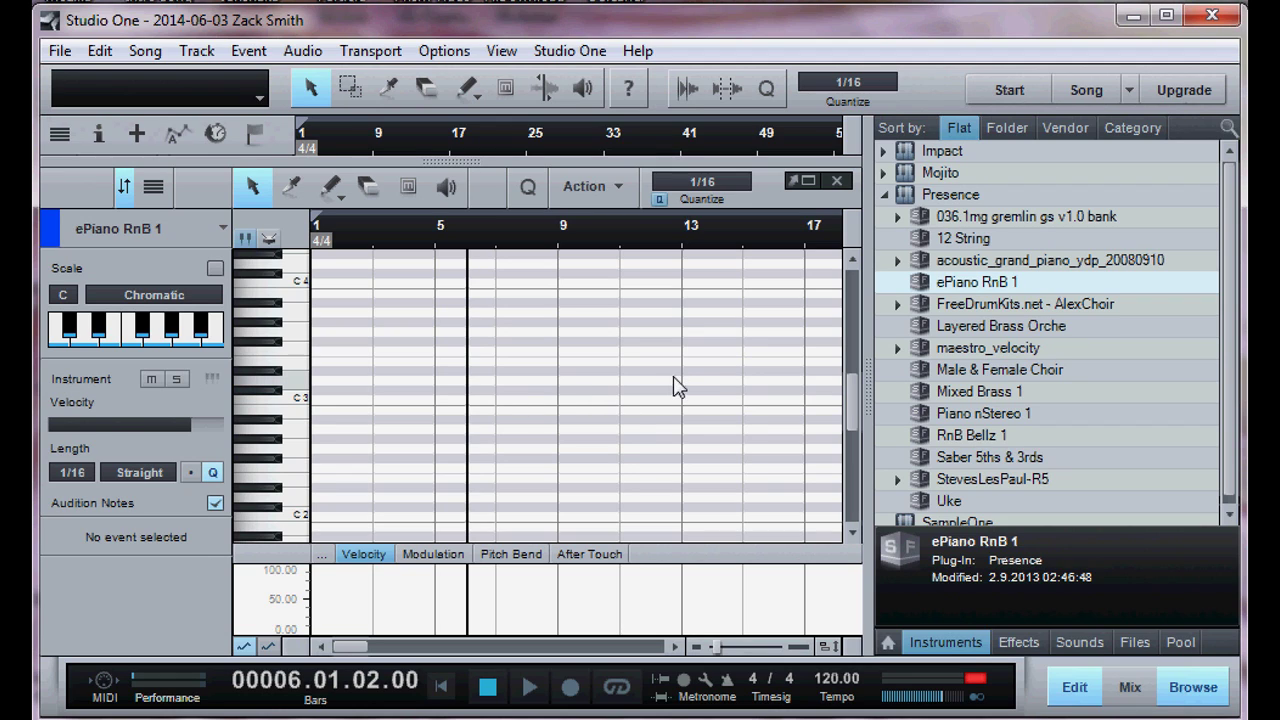
pyautogui.click(838, 181)
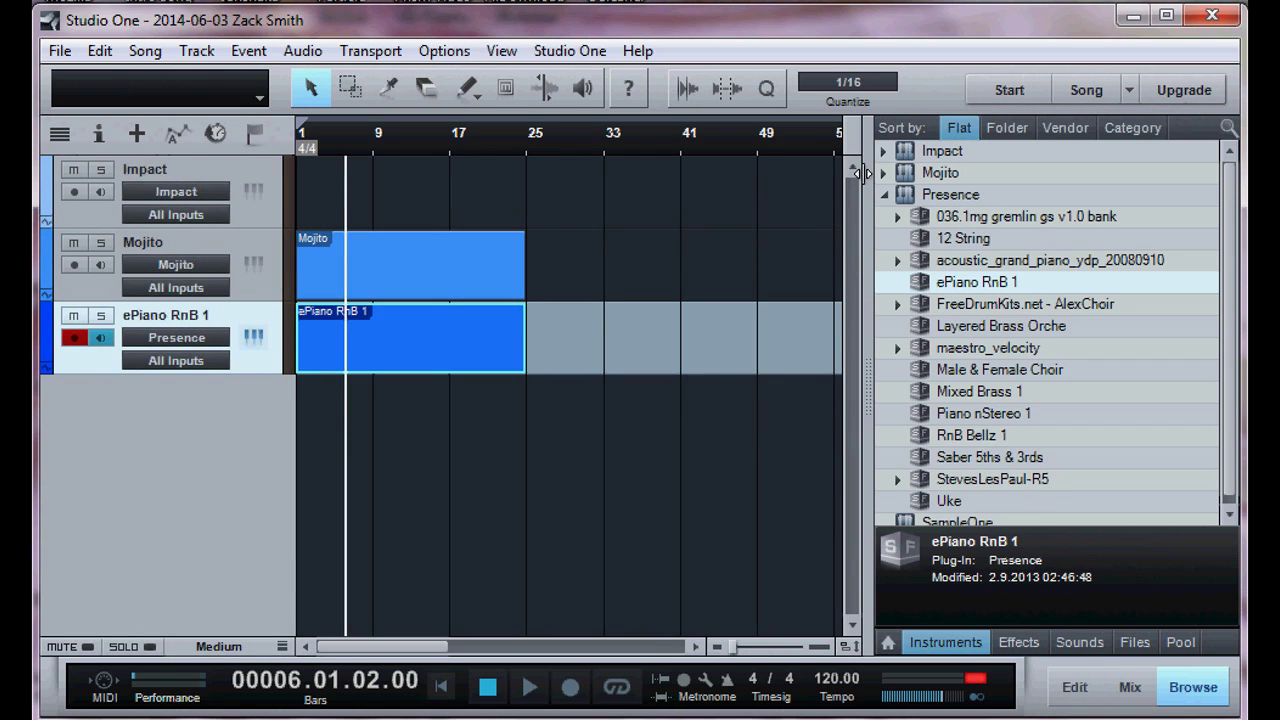